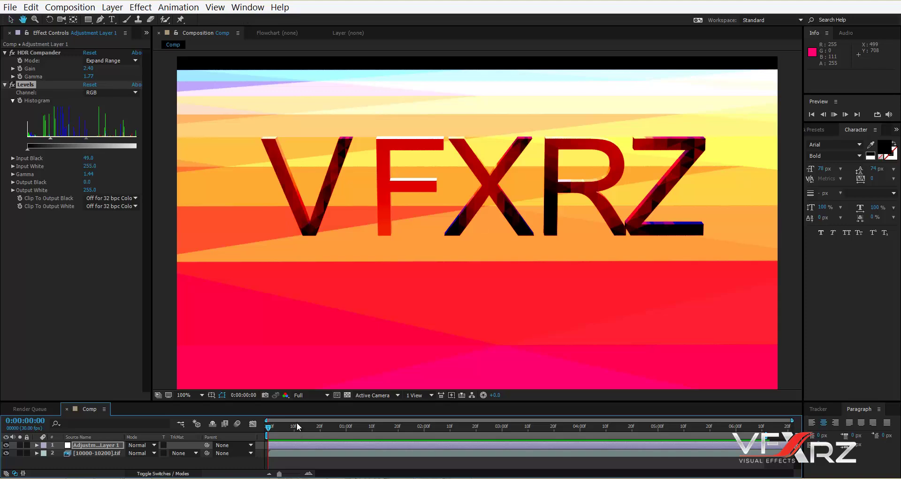
# Play back the finished VFXRZ composition to examine the honey flowing over the text
pyautogui.press('space')
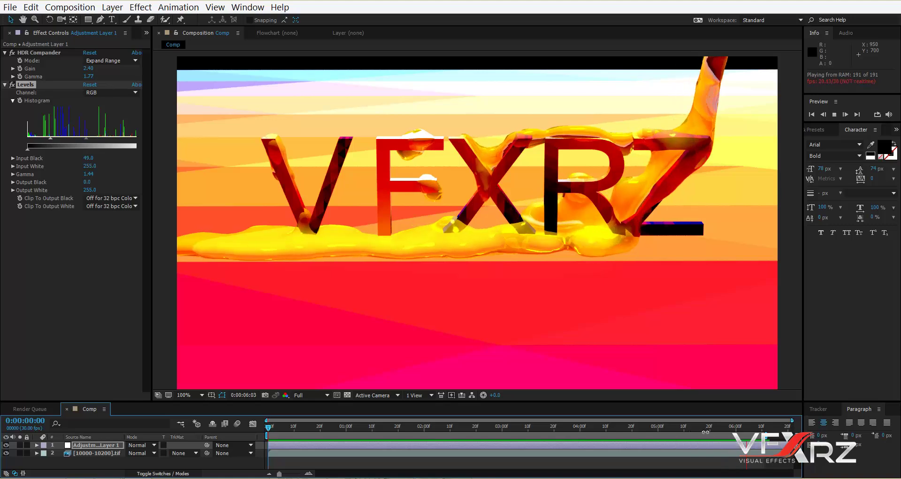
pyautogui.press('space')
pyautogui.click(652, 432)
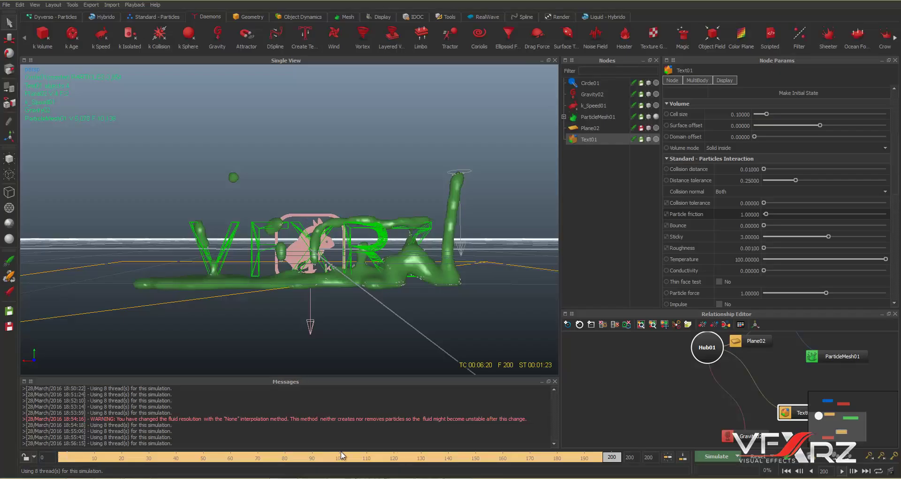
# Switch to RealFlow and scrub through the finished simulation, and view the honey material settings in 3ds Max
pyautogui.click(117, 456)
pyautogui.moveTo(91, 459); pyautogui.dragTo(570, 469)
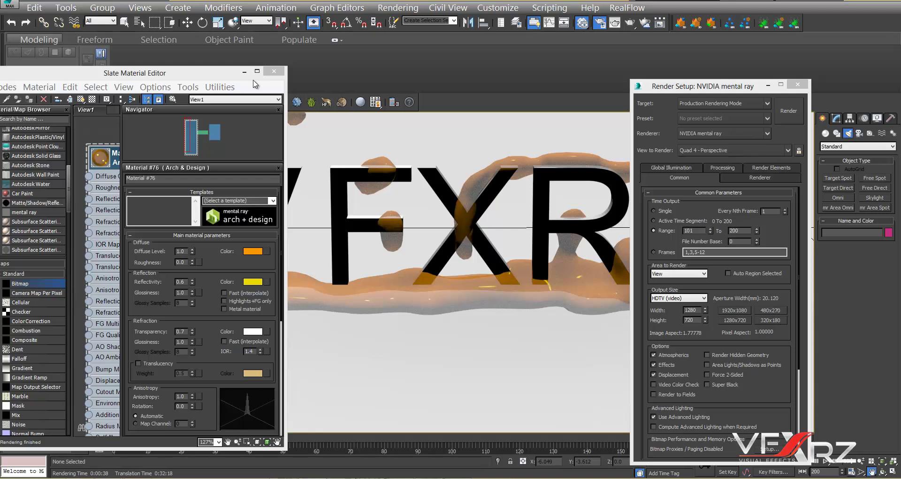
pyautogui.moveTo(217, 75); pyautogui.dragTo(161, 163)
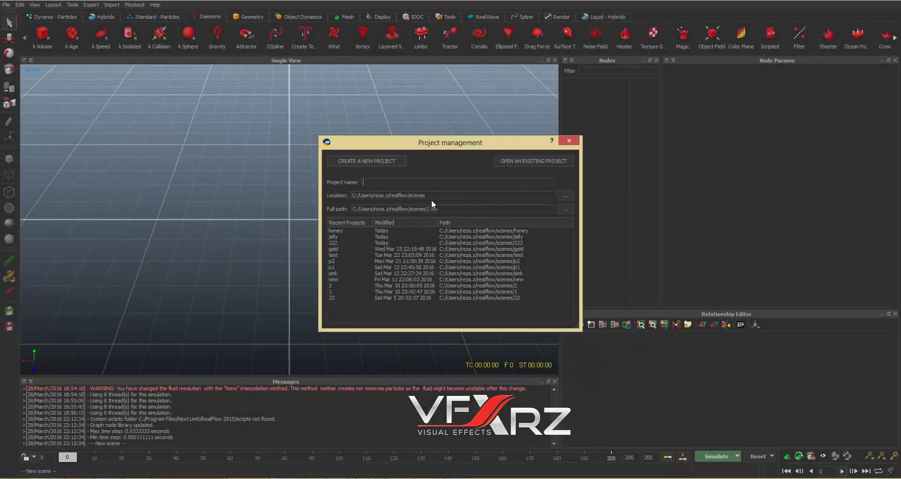
# Create a new RealFlow project named honey2
pyautogui.write('honey2')
pyautogui.press('Return')
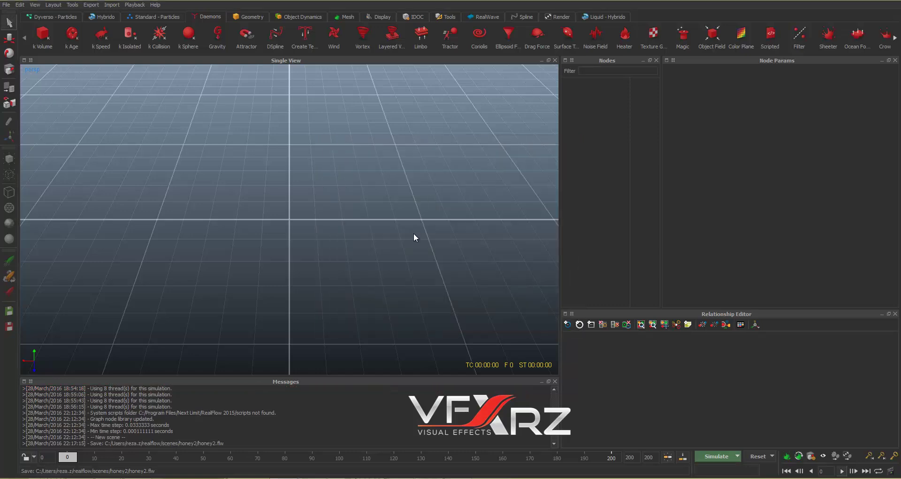
# Add a plane and extruded "VFXRZ" text geometry, keeping the default text options
pyautogui.moveTo(414, 237)
pyautogui.keyDown('alt'); pyautogui.mouseDown()
pyautogui.moveTo(435, 231)
pyautogui.moveTo(421, 225)
pyautogui.mouseUp(); pyautogui.keyUp('alt')
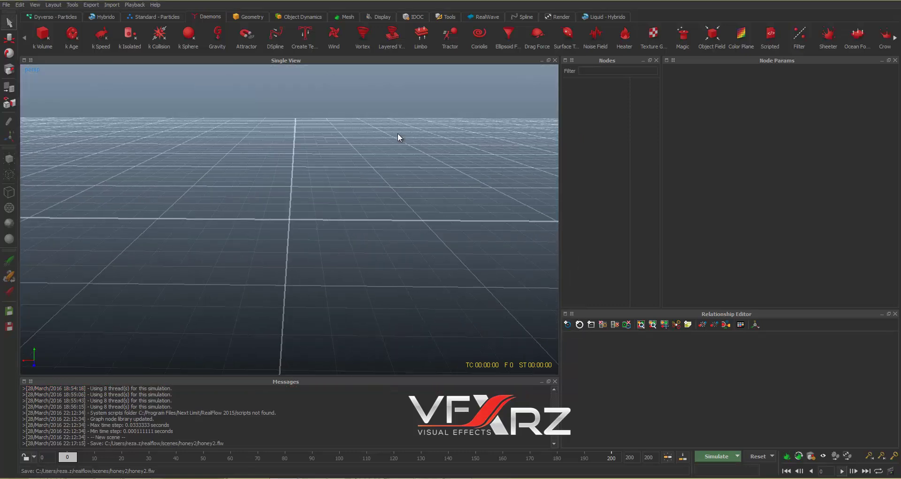
pyautogui.click(253, 17)
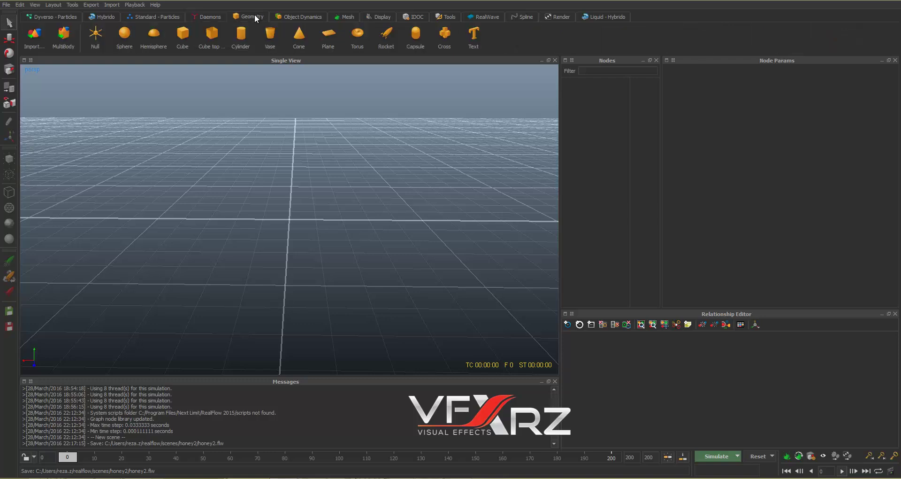
pyautogui.click(330, 46)
pyautogui.click(469, 44)
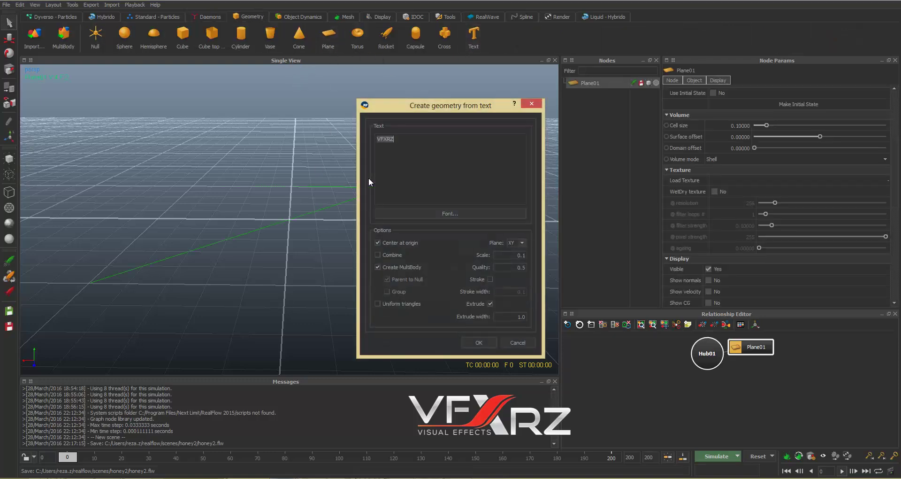
pyautogui.press('Return')
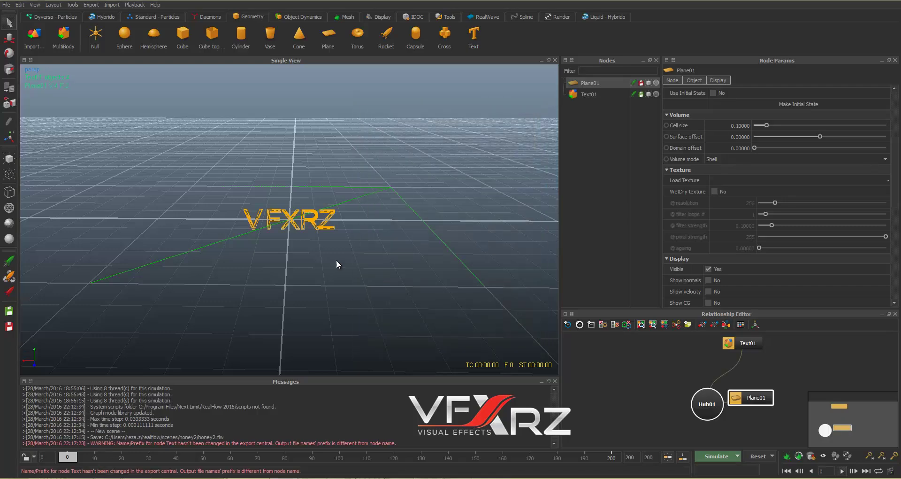
# Add a standard-particles circle emitter and scale it down to about 0.35
pyautogui.scroll(5, 319, 240)
pyautogui.keyDown('alt'); pyautogui.moveTo(303, 238); pyautogui.dragTo(300, 244); pyautogui.keyUp('alt')
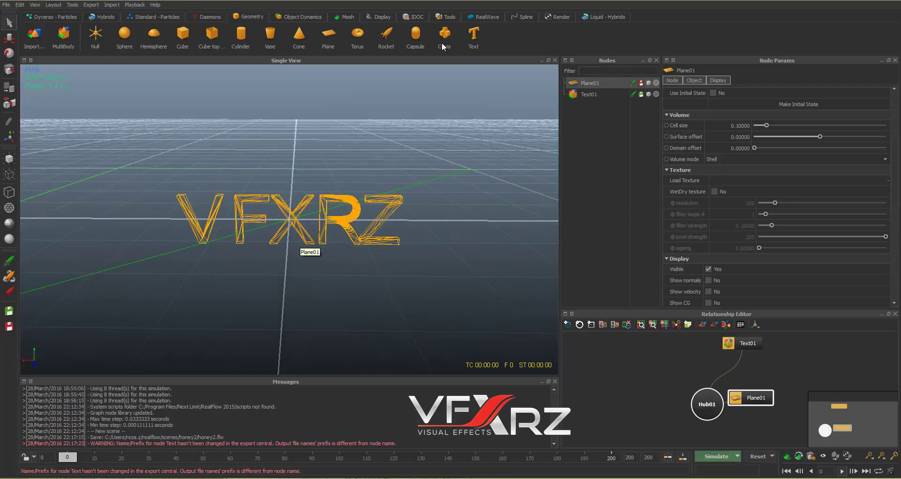
pyautogui.click(146, 18)
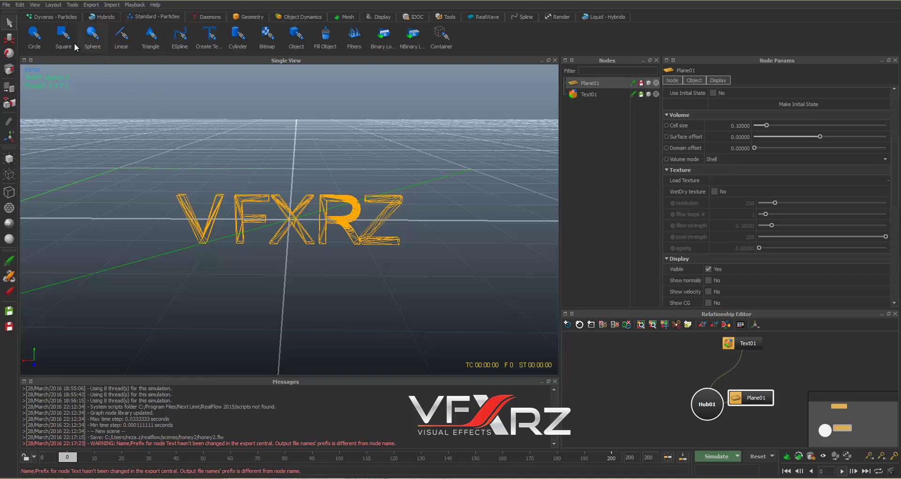
pyautogui.click(35, 47)
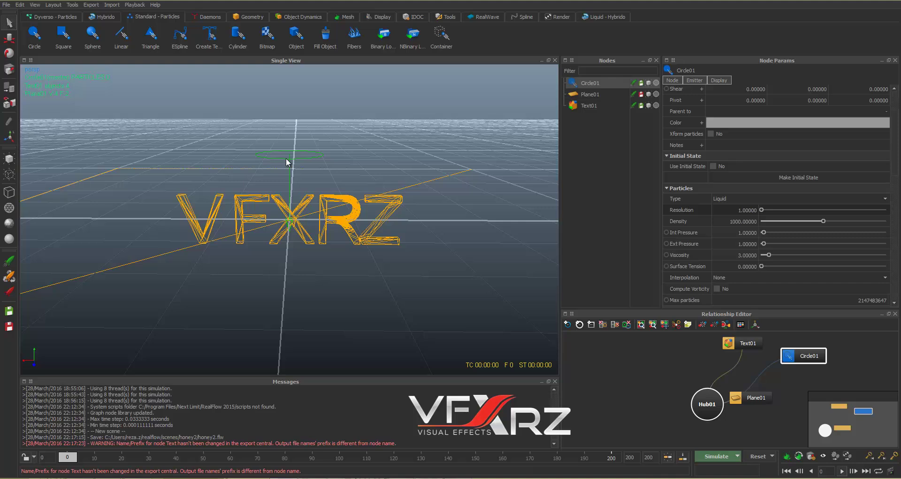
pyautogui.click(9, 69)
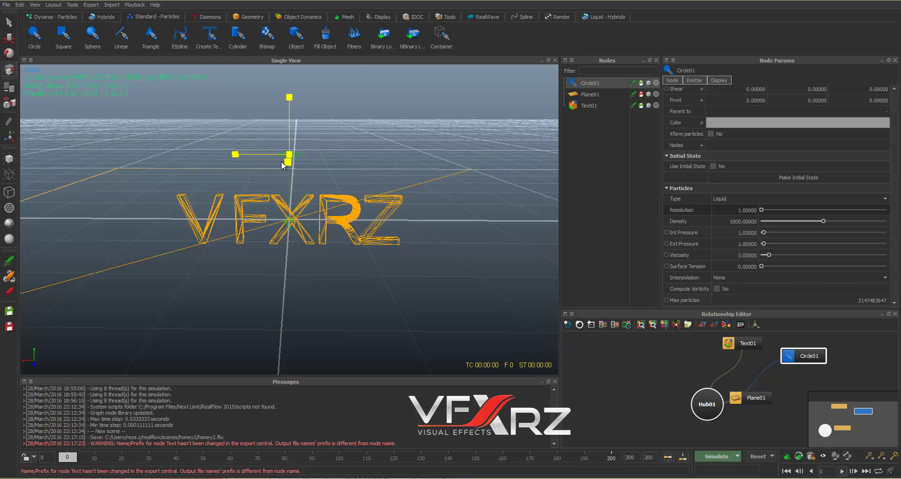
pyautogui.moveTo(281, 162); pyautogui.dragTo(284, 164)
pyautogui.moveTo(263, 170); pyautogui.dragTo(263, 171)
# Move the circle emitter above and just outside the letter V, to about X 2.06, Y 1.99
pyautogui.click(9, 38)
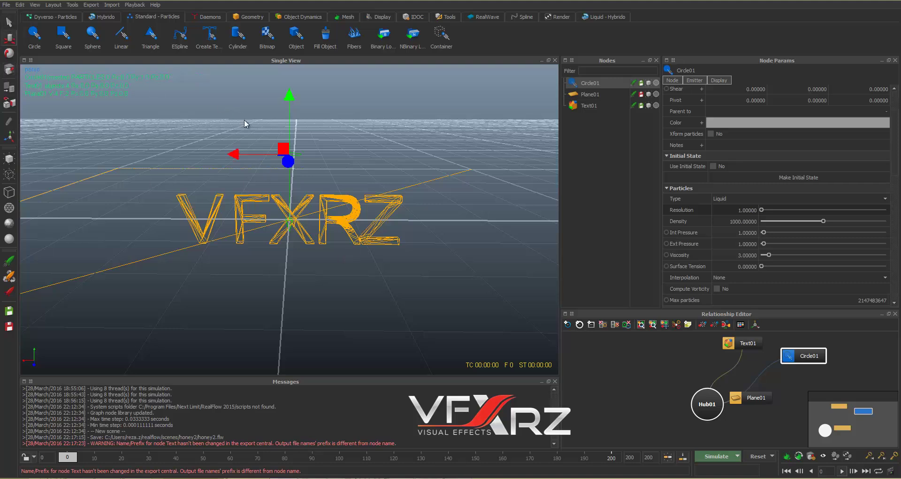
pyautogui.moveTo(289, 97); pyautogui.dragTo(277, 68)
pyautogui.moveTo(229, 83); pyautogui.dragTo(86, 88)
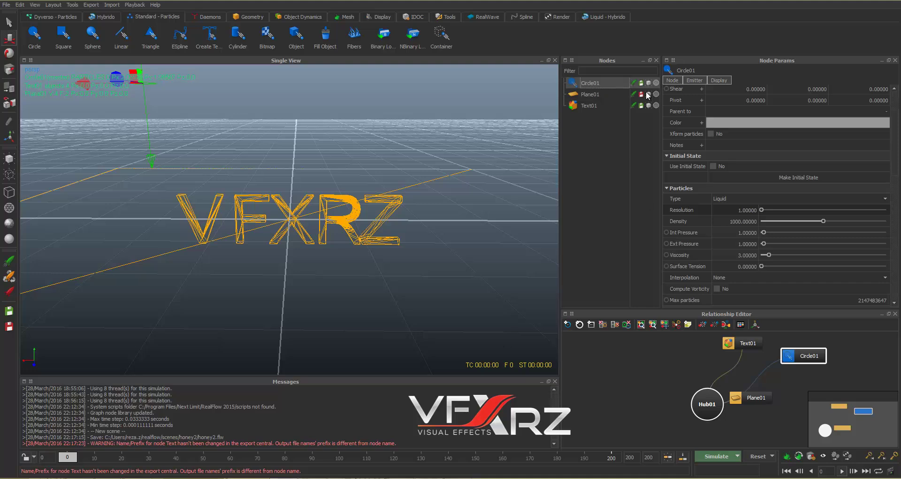
# Keyframe the emitter's position at frame 0, and at frame 200 past the letter Z at about X -2.31
pyautogui.scroll(3, 679, 122)
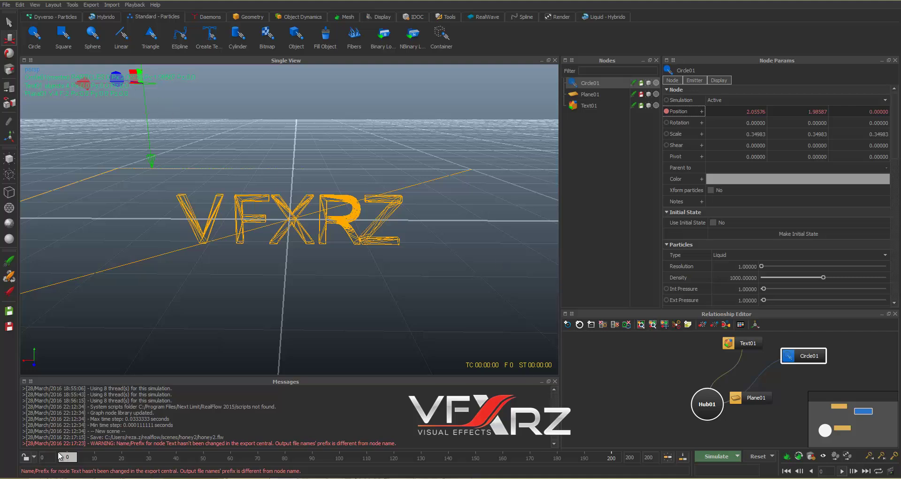
pyautogui.moveTo(68, 462); pyautogui.dragTo(639, 464)
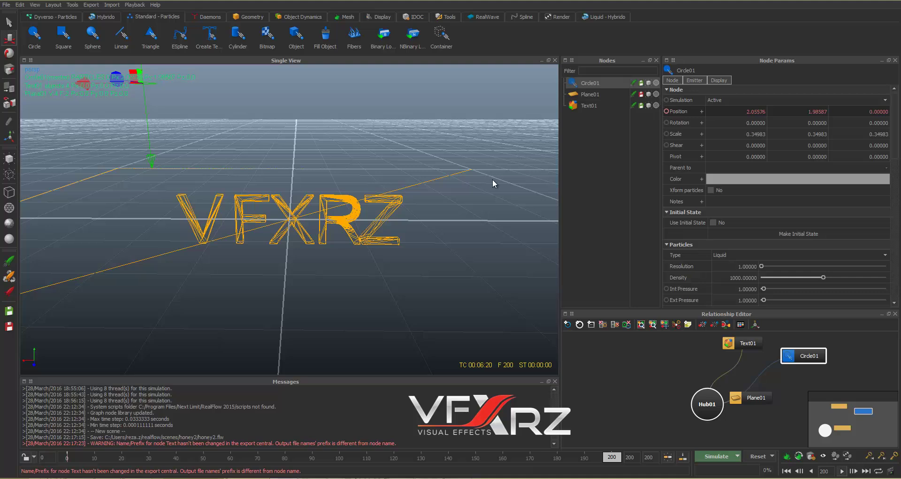
pyautogui.moveTo(88, 87); pyautogui.dragTo(392, 107)
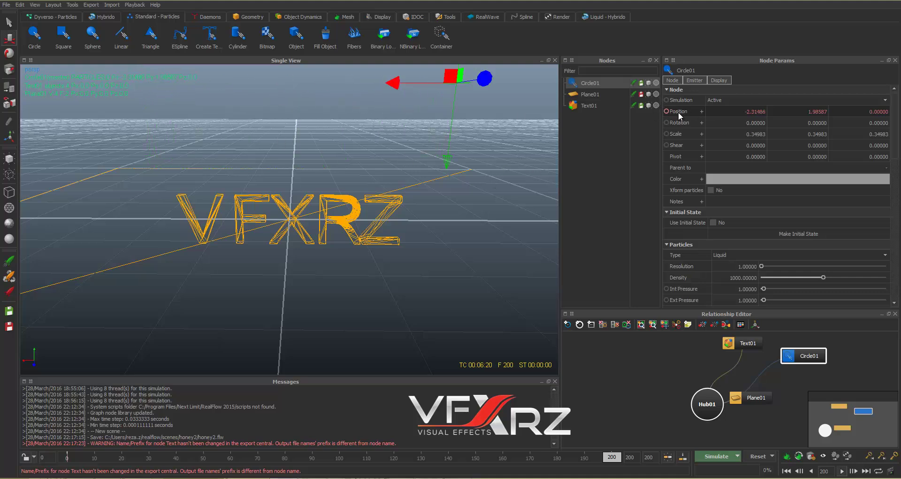
pyautogui.click(667, 112)
# Scrub back to frame 0 to check the emitter's motion and simulate the particles up to frame 200
pyautogui.moveTo(616, 457); pyautogui.dragTo(217, 457)
pyautogui.moveTo(345, 464); pyautogui.dragTo(47, 452)
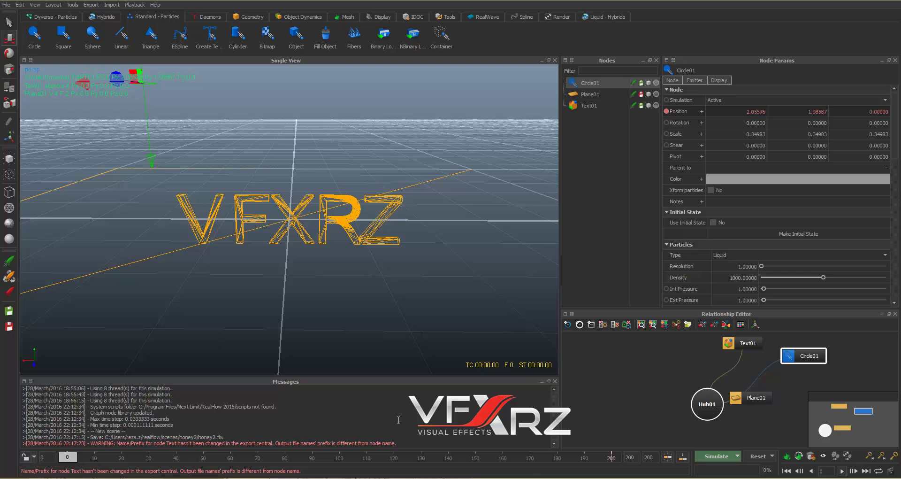
pyautogui.click(722, 453)
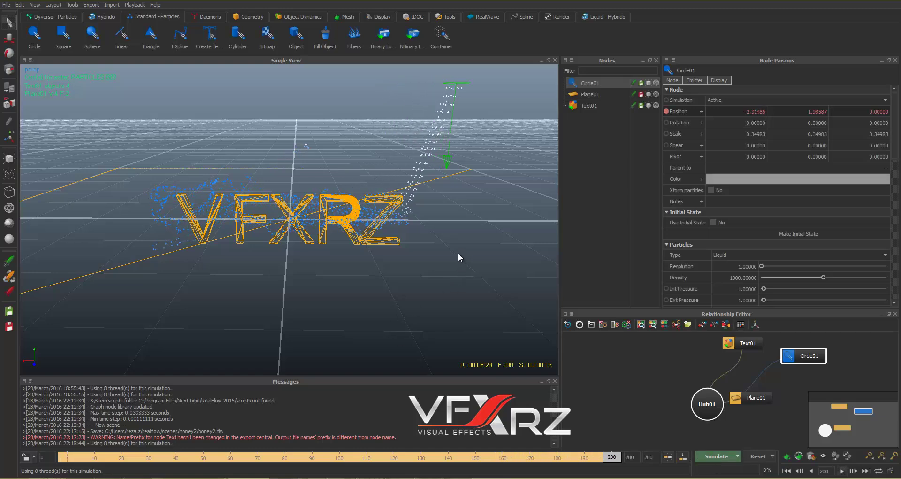
# Set the circle emitter's particle viscosity to 50
pyautogui.moveTo(458, 253)
pyautogui.keyDown('alt'); pyautogui.mouseDown()
pyautogui.moveTo(366, 249)
pyautogui.moveTo(475, 257)
pyautogui.moveTo(510, 276)
pyautogui.moveTo(447, 254)
pyautogui.moveTo(460, 258)
pyautogui.mouseUp(); pyautogui.keyUp('alt')
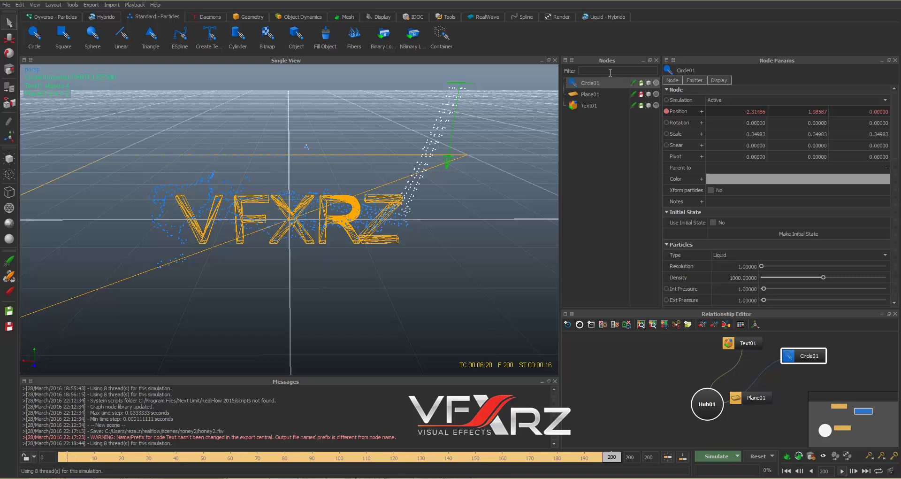
pyautogui.scroll(-5, 689, 143)
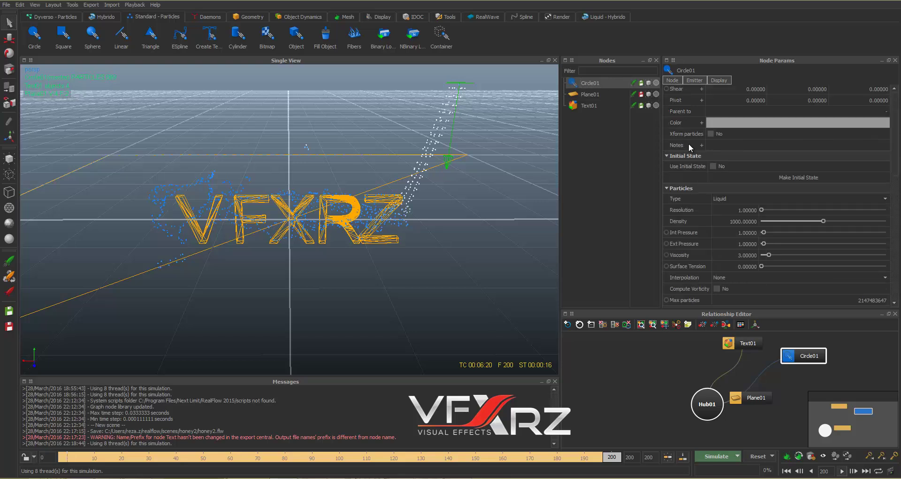
pyautogui.click(681, 171)
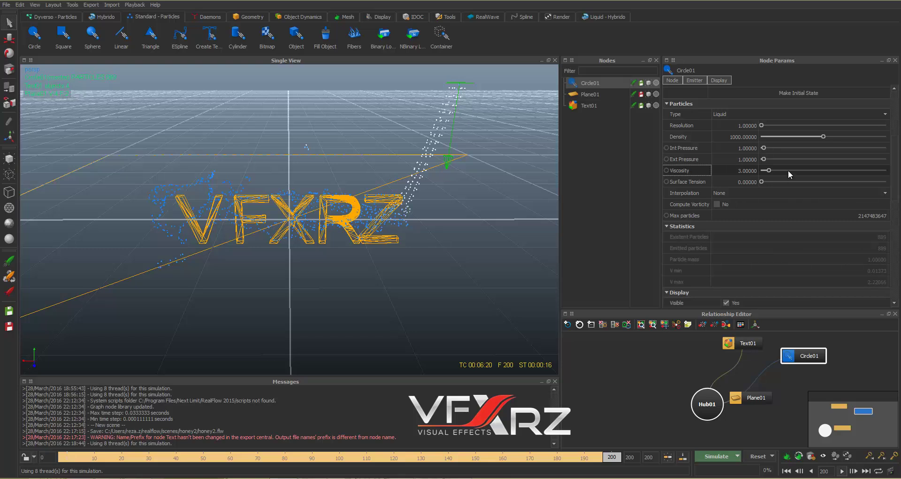
pyautogui.doubleClick(740, 171)
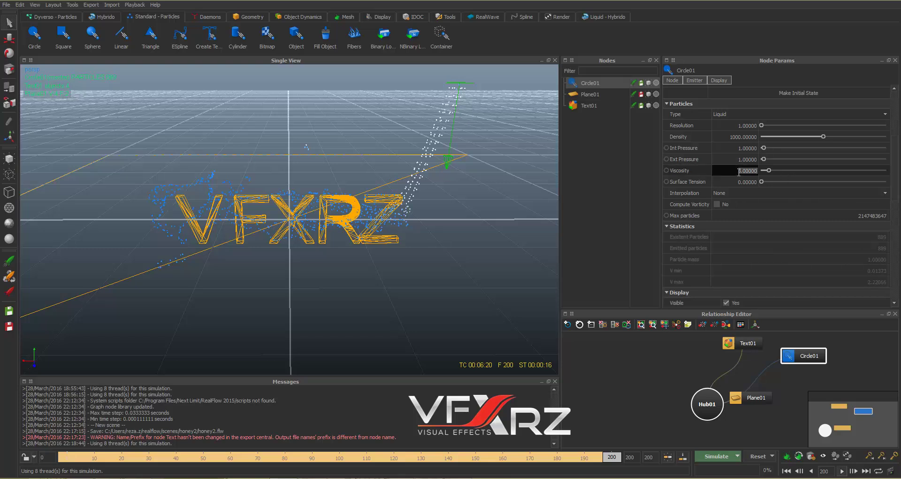
pyautogui.write('50')
pyautogui.click(692, 170)
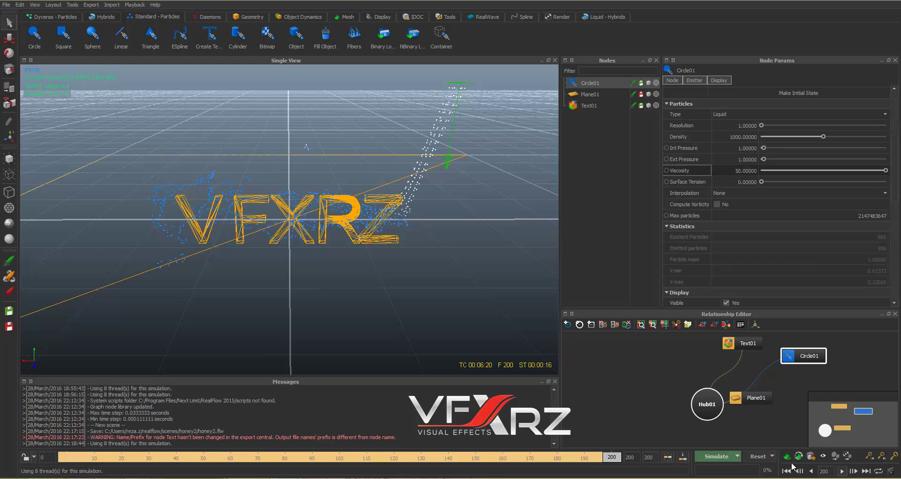
# Reset and rerun the simulation to test the viscosity, stop it around frame 165, and reset the data again
pyautogui.click(756, 456)
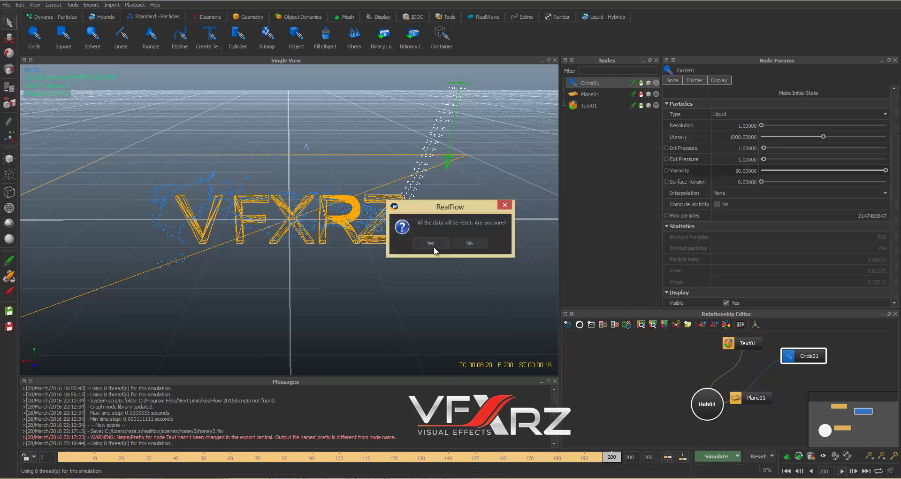
pyautogui.click(431, 243)
pyautogui.click(720, 459)
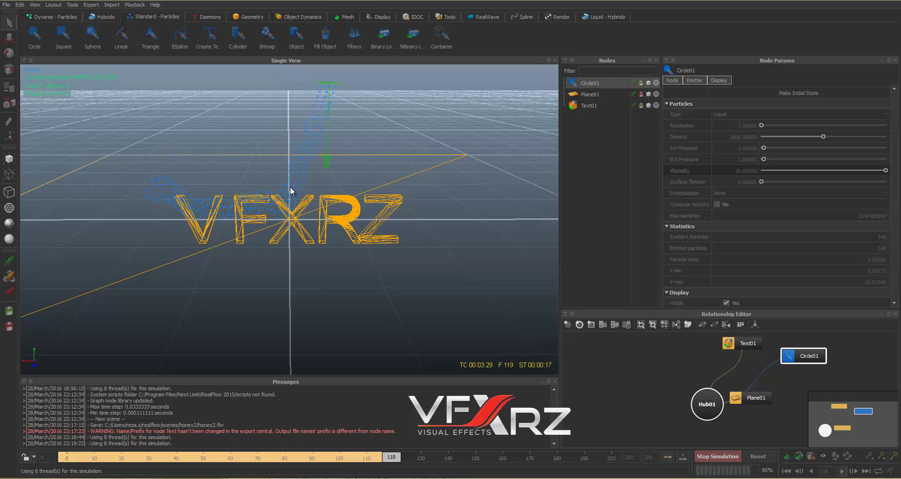
pyautogui.click(721, 452)
pyautogui.click(758, 455)
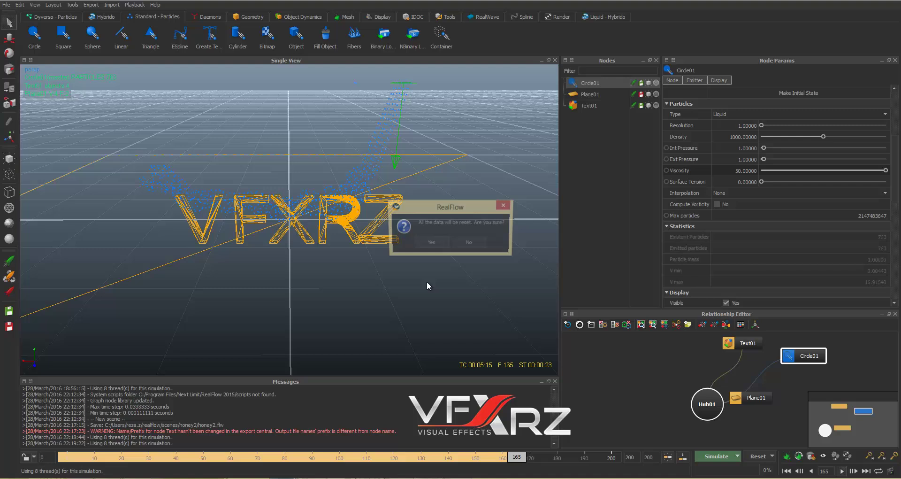
pyautogui.click(431, 243)
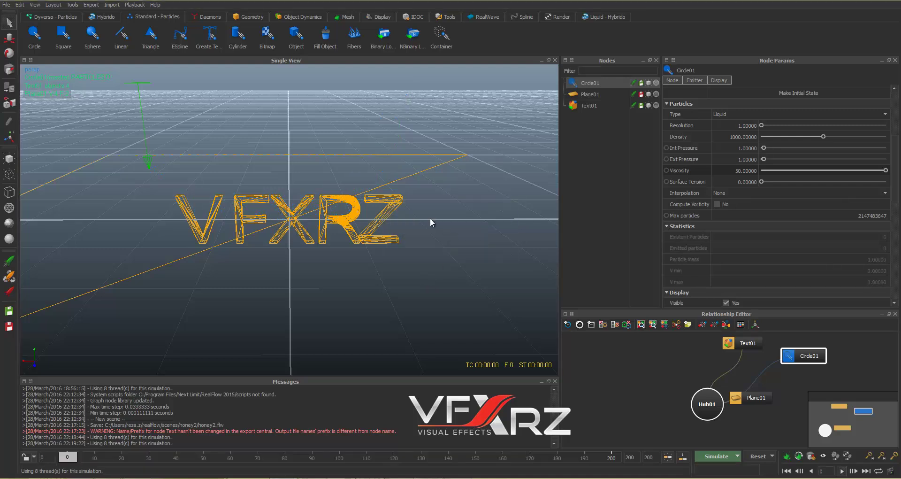
# Add a Gravity daemon and move it along the X axis, clear of the text beyond the letter Z
pyautogui.click(207, 17)
pyautogui.click(218, 35)
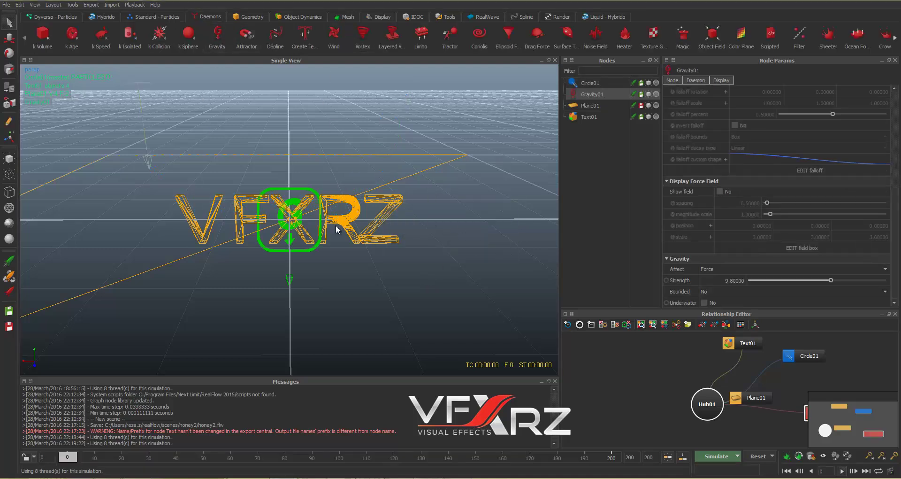
pyautogui.click(8, 39)
pyautogui.moveTo(522, 251); pyautogui.dragTo(450, 244)
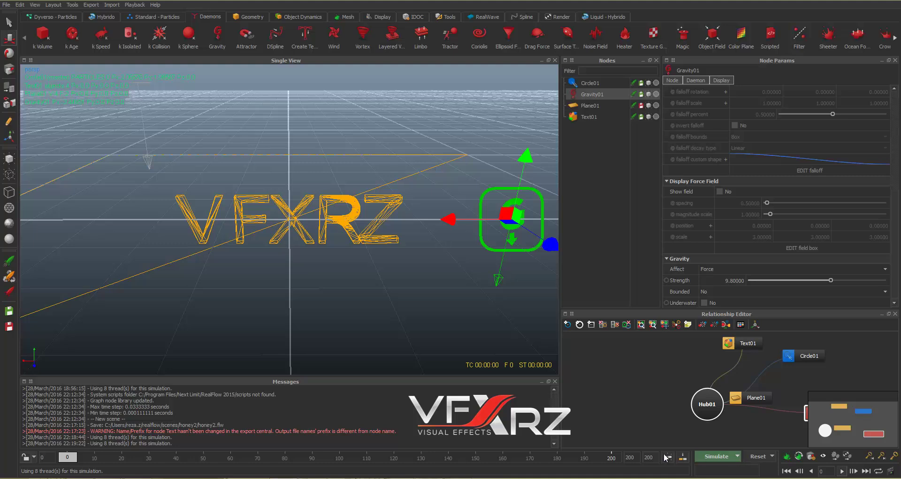
# Simulate with gravity, stop around frame 133, and scrub back to frame 124 to examine the particle flow
pyautogui.click(716, 456)
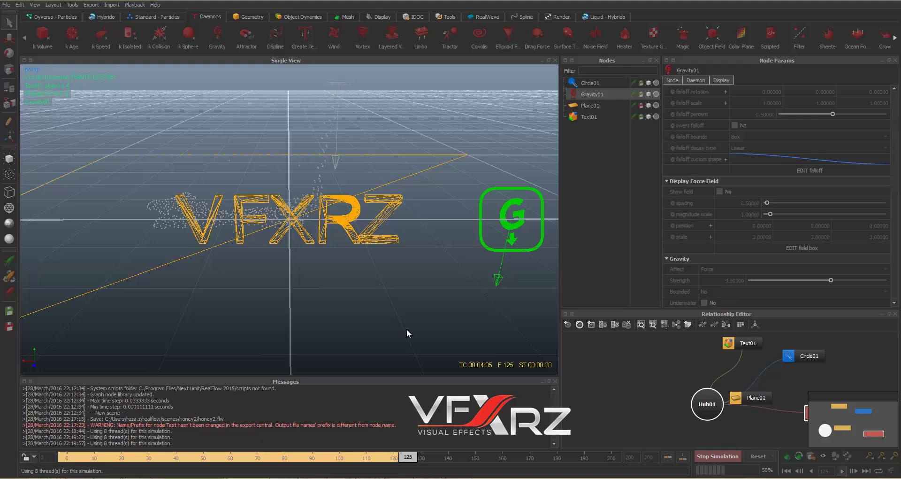
pyautogui.click(718, 460)
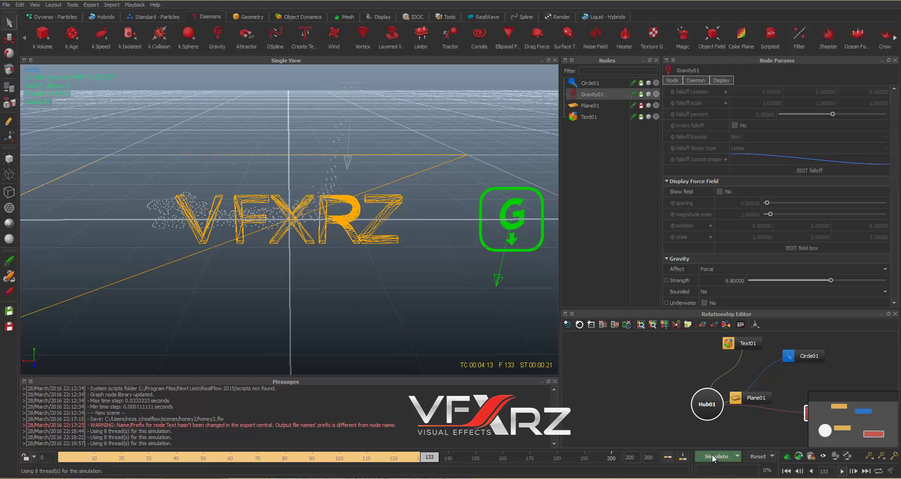
pyautogui.moveTo(363, 458); pyautogui.dragTo(407, 456)
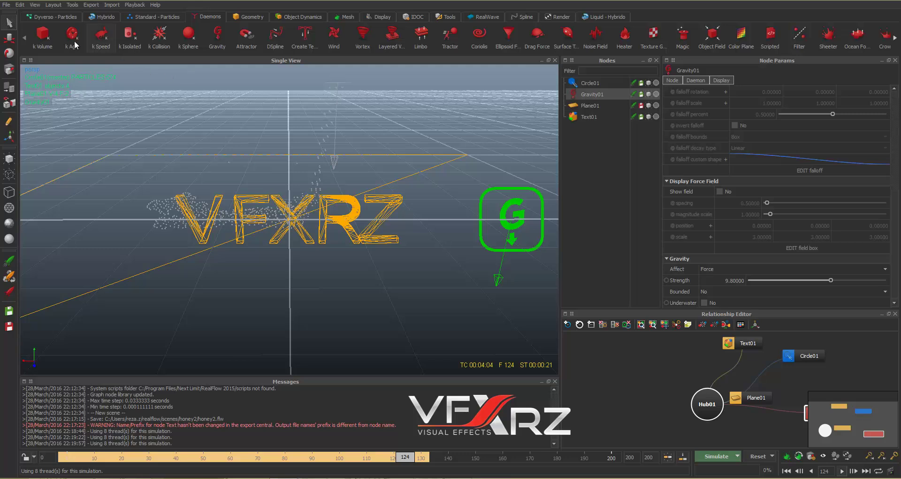
# Add a k Speed daemon to the scene
pyautogui.click(101, 37)
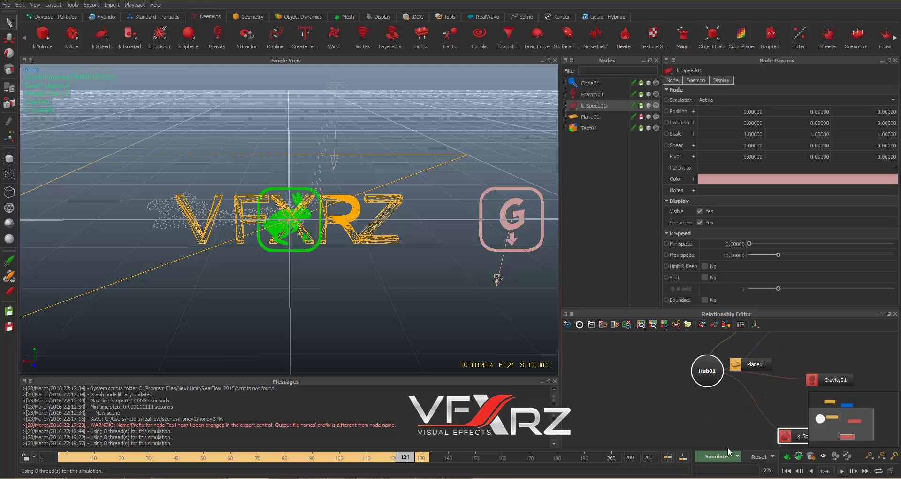
# Reset the data, rerun the simulation with the k Speed daemon, and stop it around frame 170
pyautogui.click(759, 456)
pyautogui.click(424, 237)
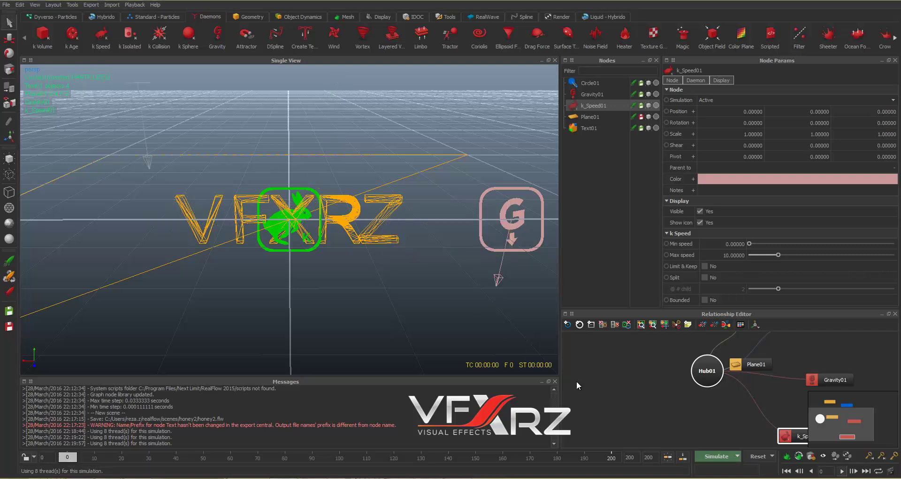
pyautogui.click(717, 455)
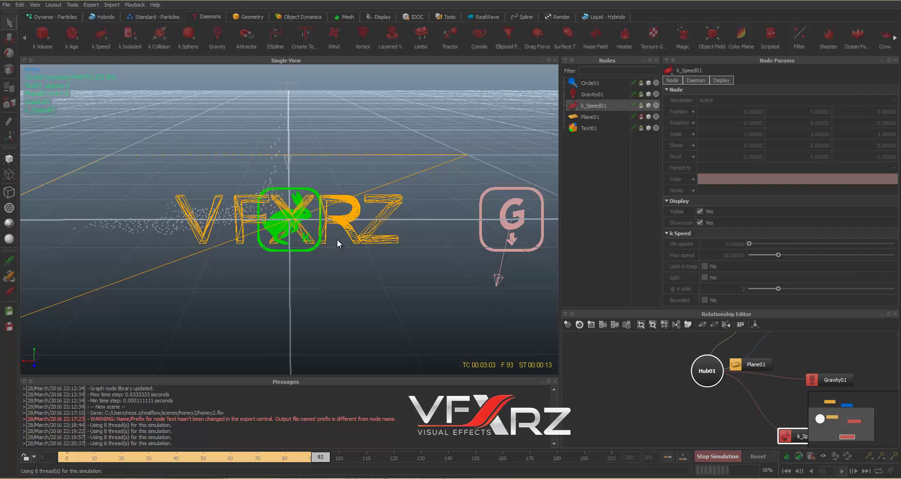
pyautogui.click(712, 456)
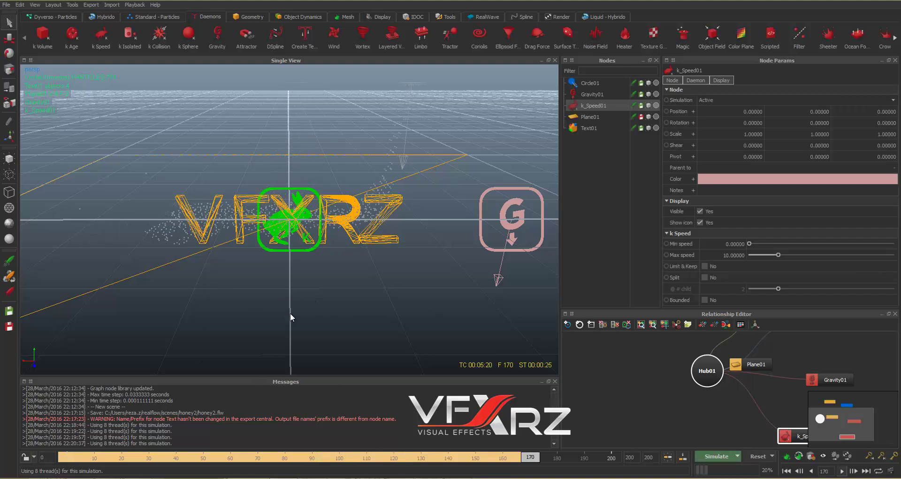
# Set the ground plane's particle interaction to Sticky 2, Bounce 0 and Particle friction 2
pyautogui.click(588, 117)
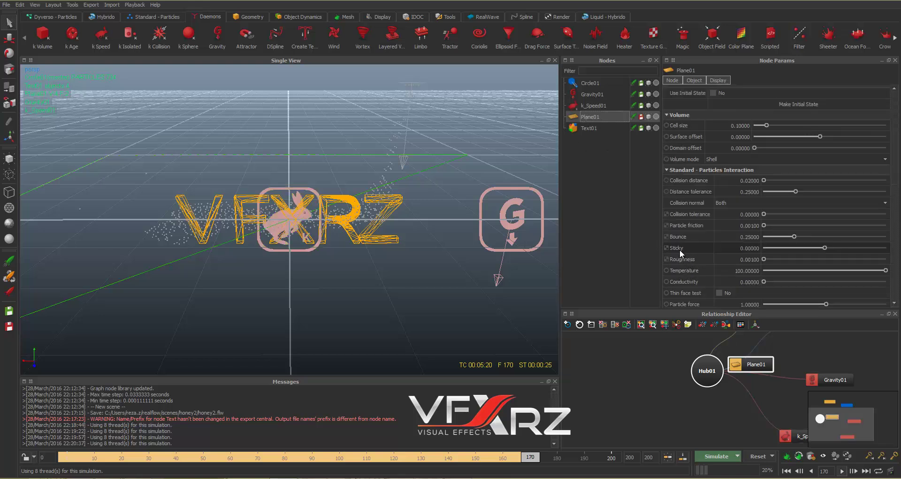
pyautogui.click(730, 252)
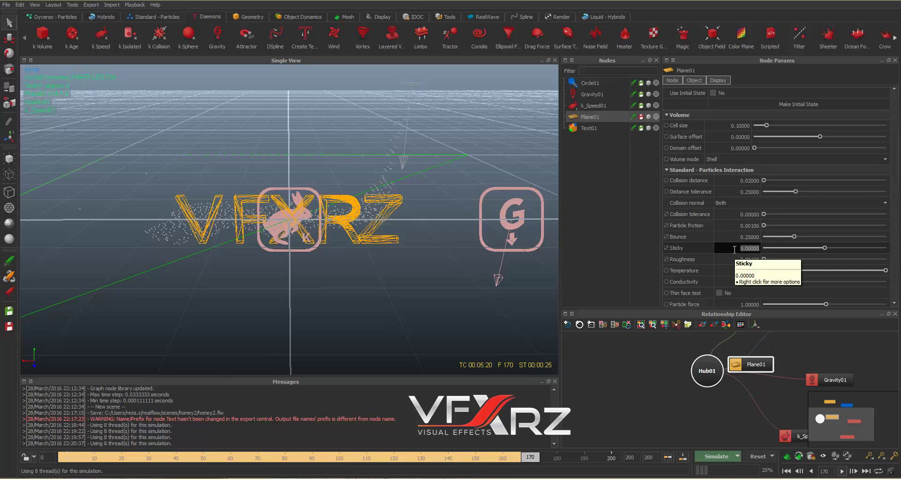
pyautogui.write('2')
pyautogui.press('Return')
pyautogui.click(687, 238)
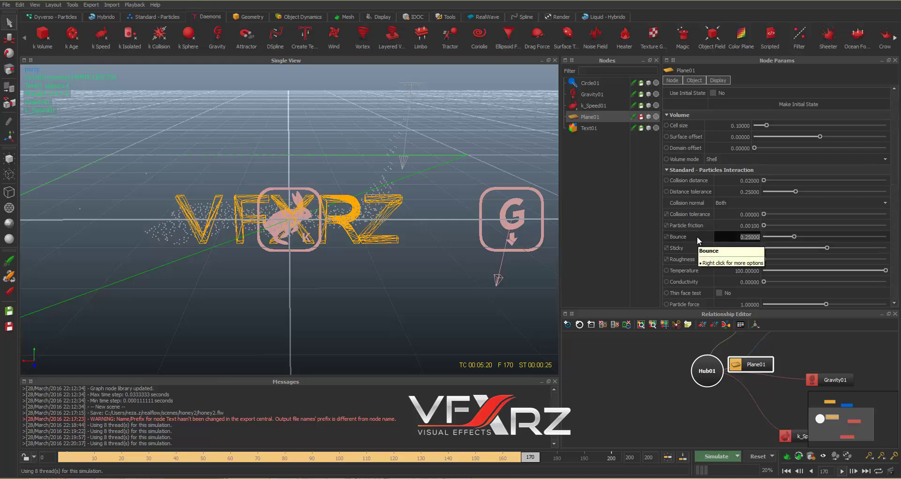
pyautogui.write('0')
pyautogui.press('Return')
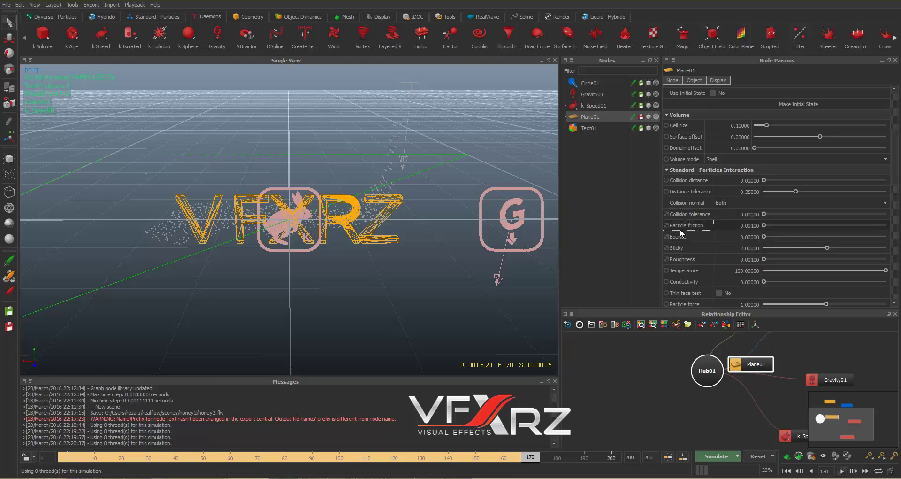
pyautogui.doubleClick(752, 226)
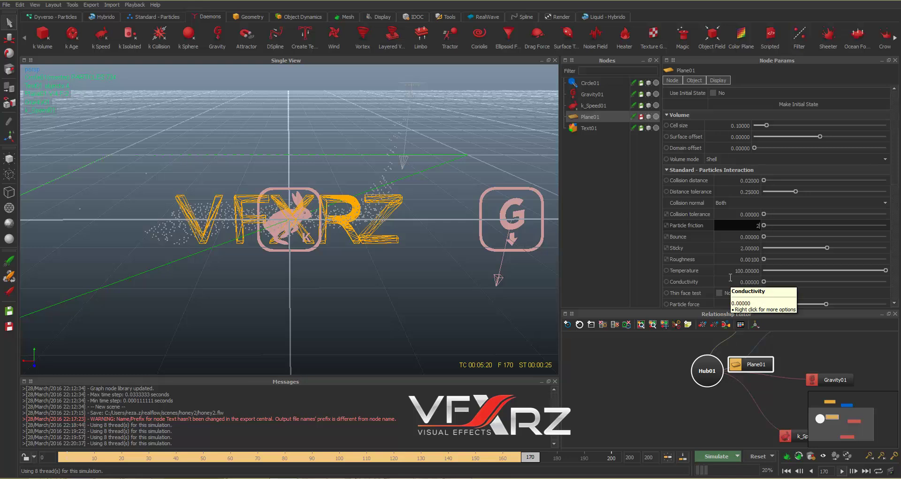
pyautogui.press('Return')
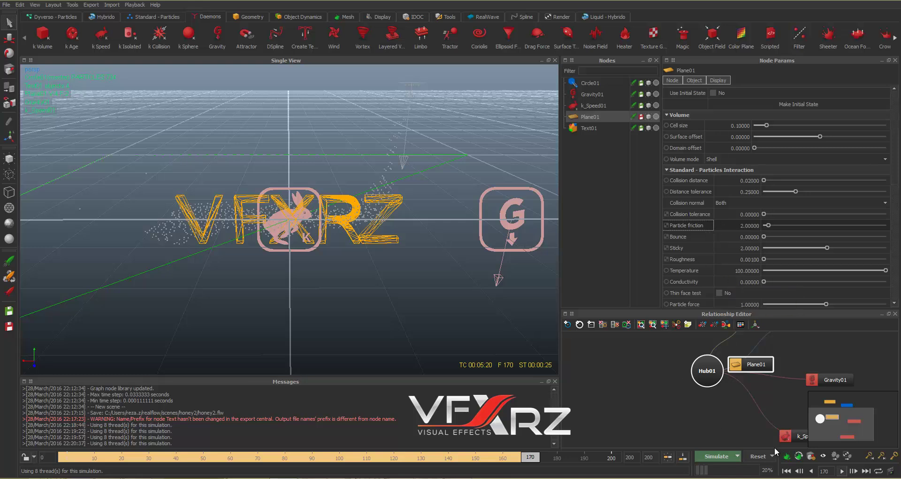
# Reset and rerun the simulation to test the plane's interaction settings, stopping around frame 89
pyautogui.click(764, 456)
pyautogui.click(431, 242)
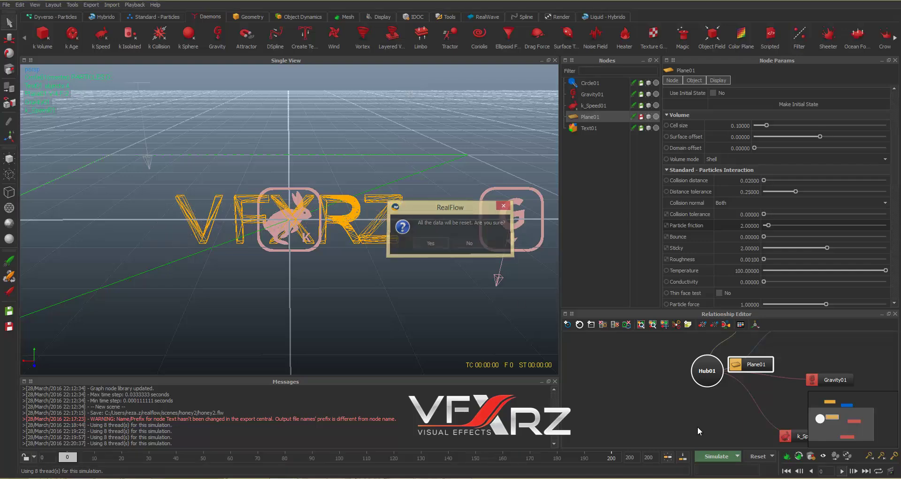
pyautogui.click(716, 456)
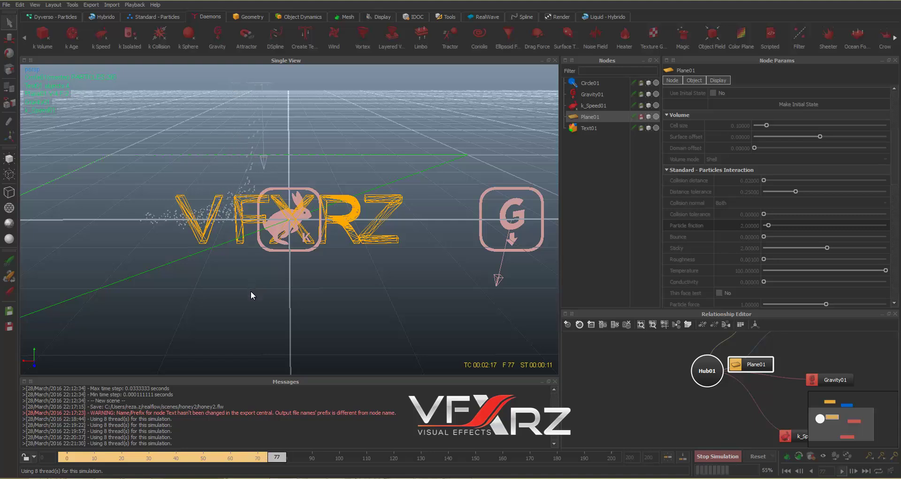
pyautogui.click(717, 455)
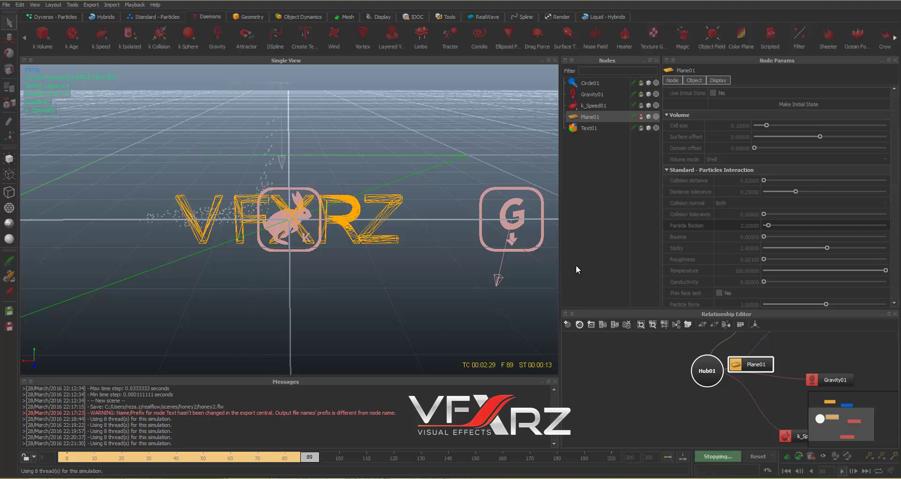
# Set the VFXRZ text's particle interaction to Bounce 0, Particle friction 2 and Sticky 2
pyautogui.click(597, 128)
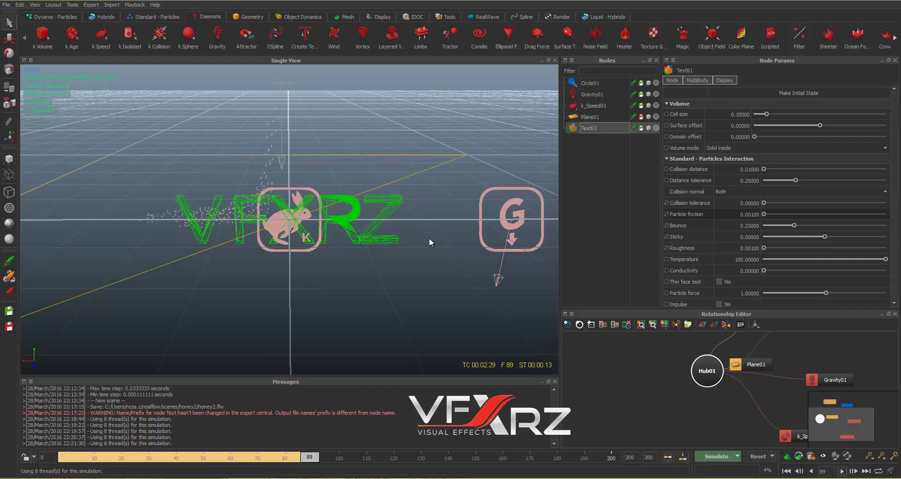
pyautogui.click(689, 225)
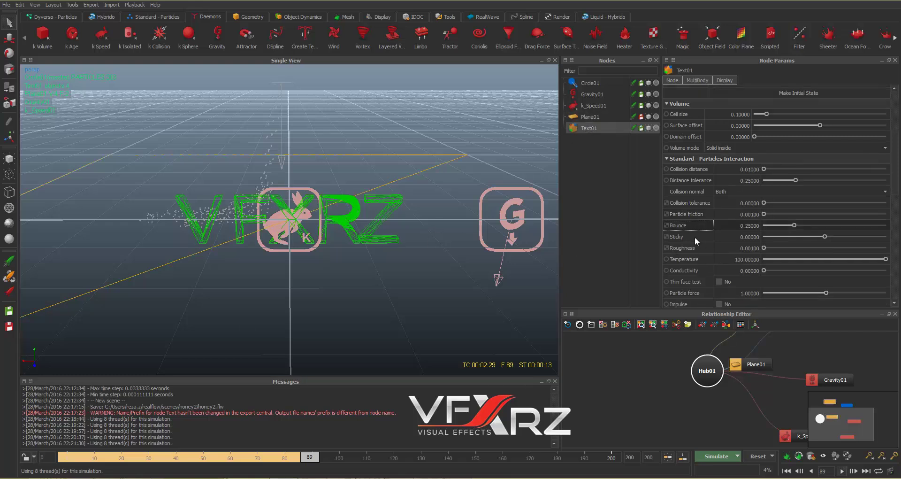
pyautogui.doubleClick(737, 226)
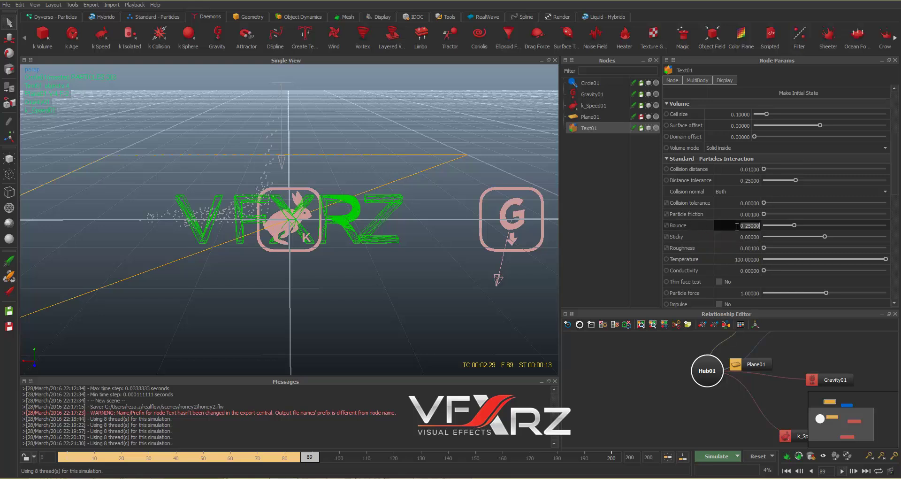
pyautogui.write('0')
pyautogui.press('Return')
pyautogui.click(686, 214)
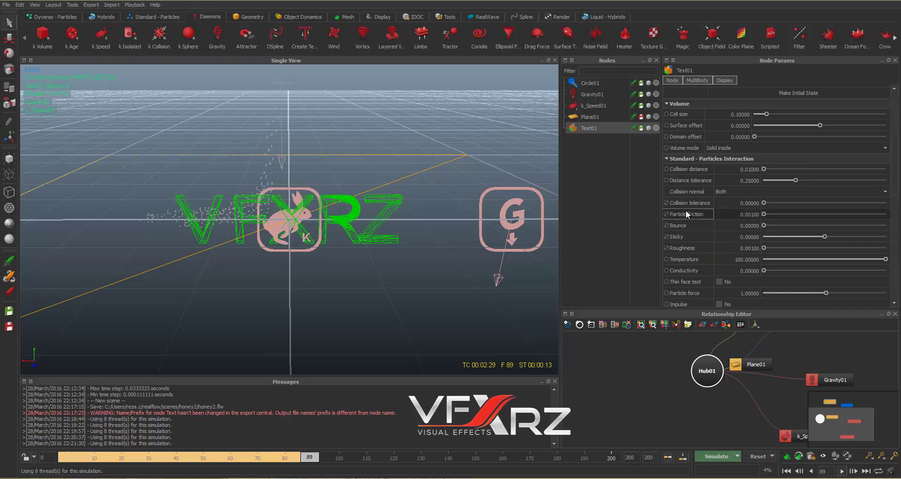
pyautogui.doubleClick(727, 216)
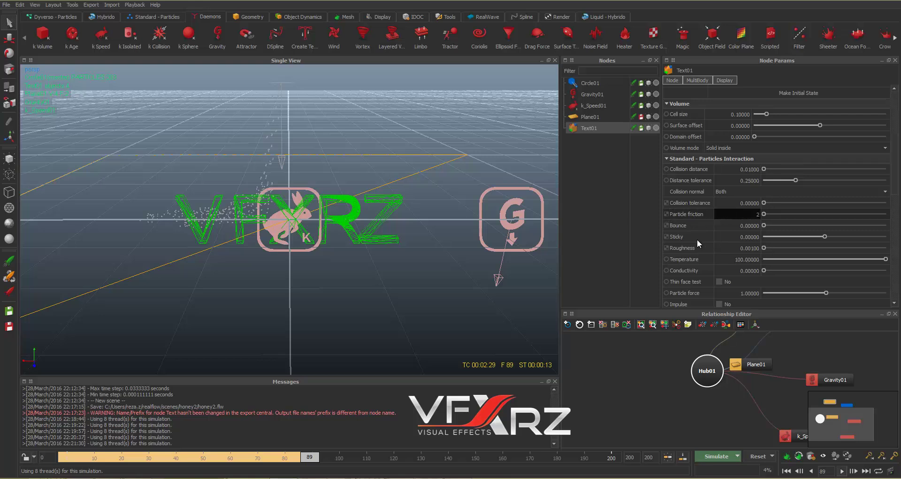
pyautogui.write('2')
pyautogui.press('Return')
pyautogui.doubleClick(735, 236)
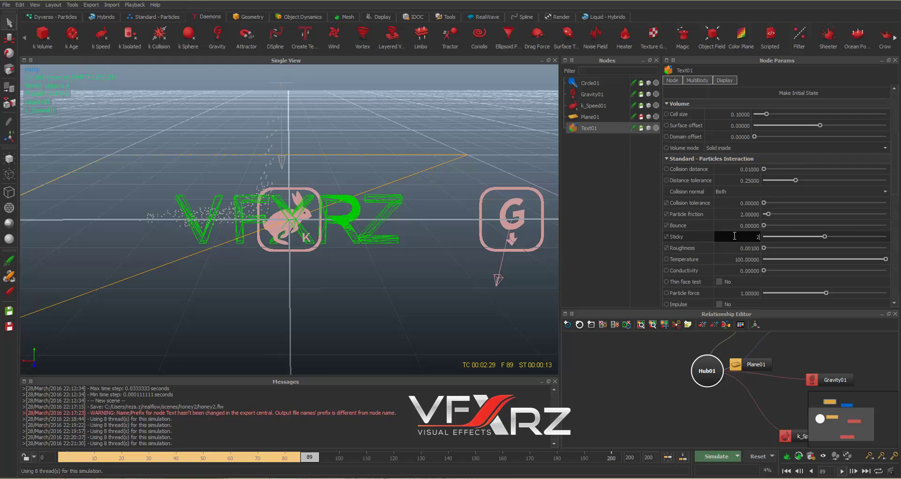
pyautogui.click(679, 236)
# Reset and rerun the simulation to test the text's interaction settings, stopping around frame 104
pyautogui.click(762, 456)
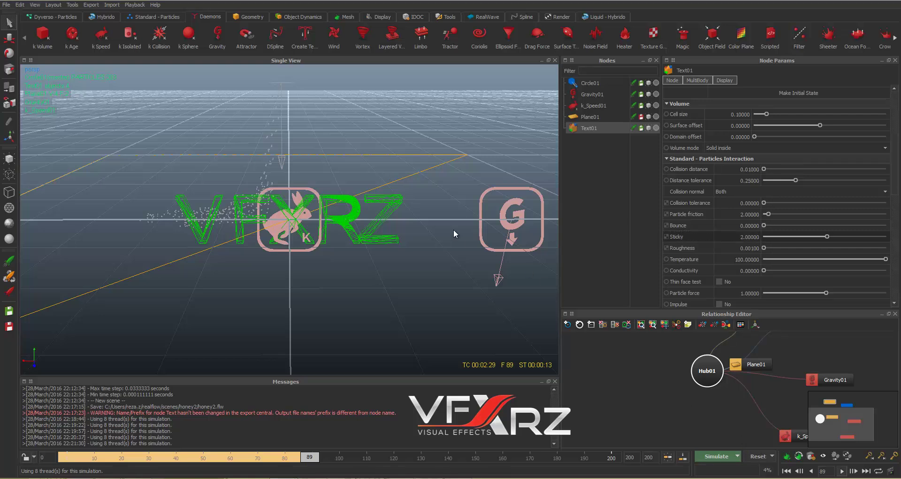
pyautogui.click(435, 248)
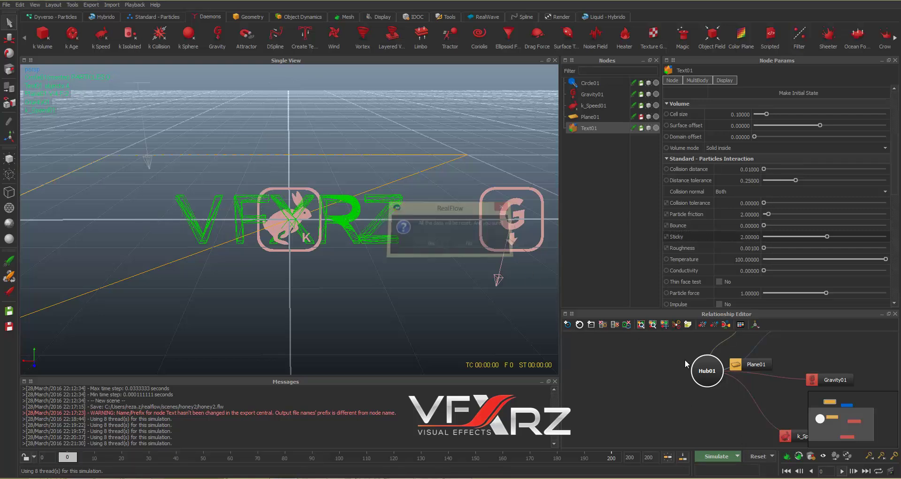
pyautogui.click(721, 453)
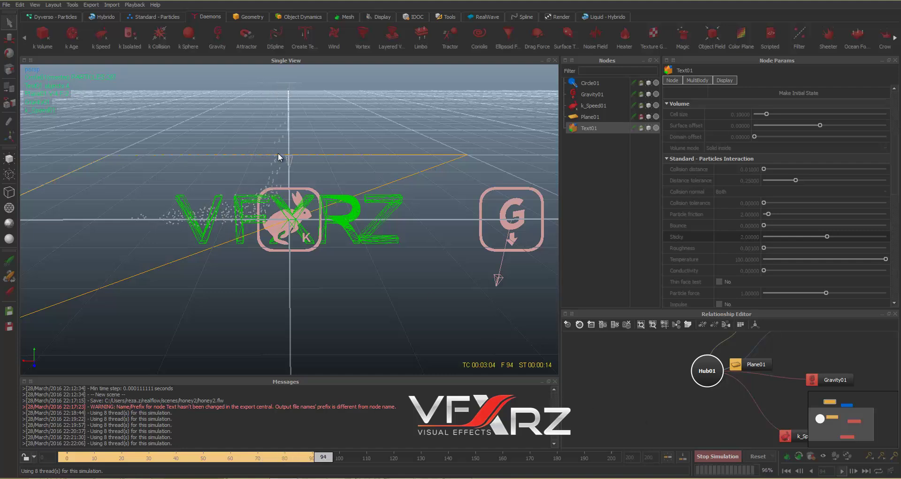
pyautogui.click(718, 455)
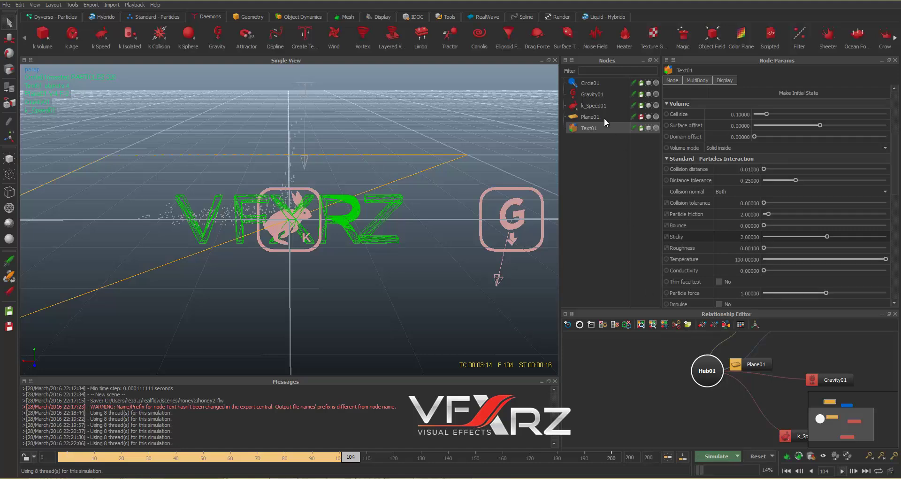
# Set the circle emitter's particle Resolution to 2
pyautogui.click(590, 83)
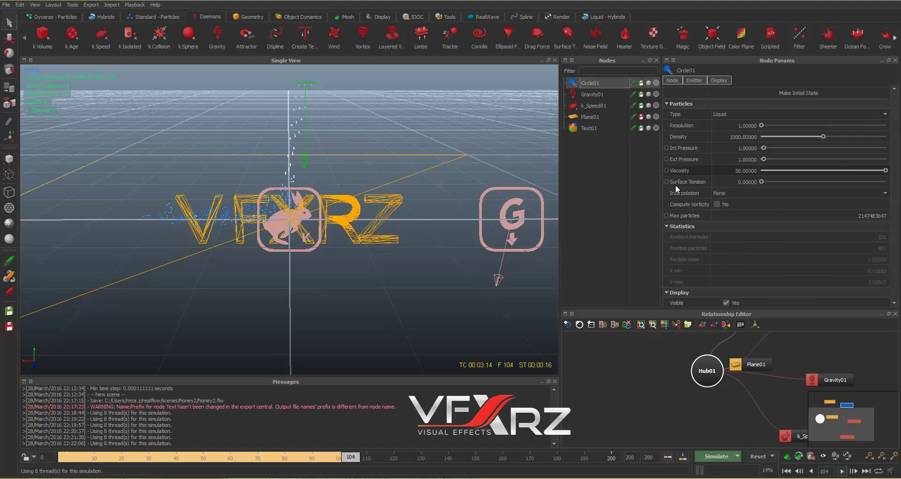
pyautogui.click(694, 128)
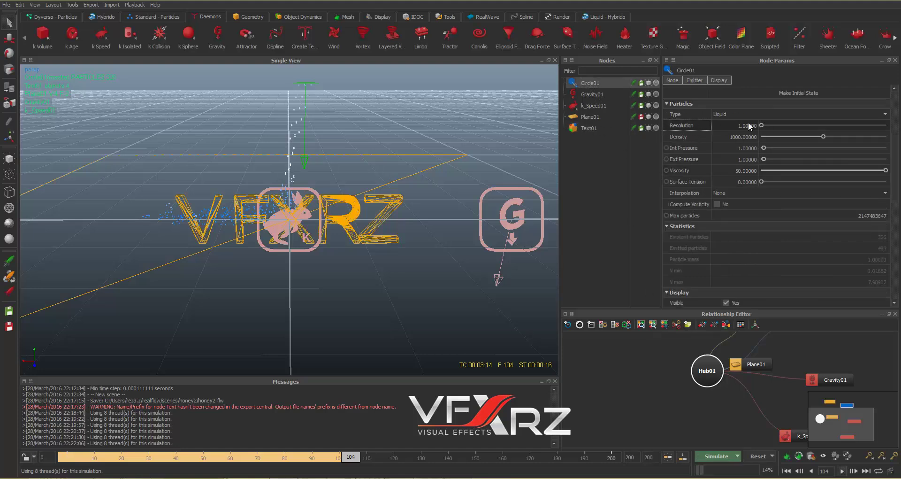
pyautogui.doubleClick(723, 128)
pyautogui.press('Return')
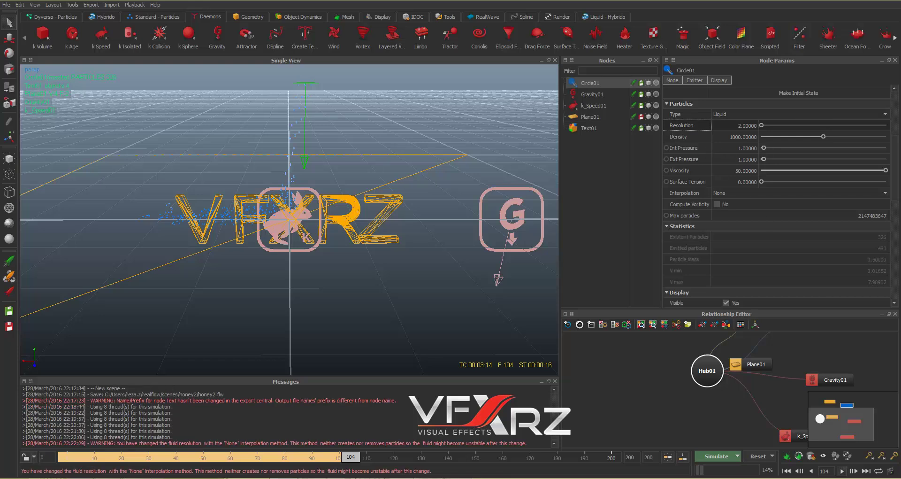
# Reset and simulate with the higher particle resolution, stop around frame 67, and reset the data again
pyautogui.click(756, 456)
pyautogui.click(476, 246)
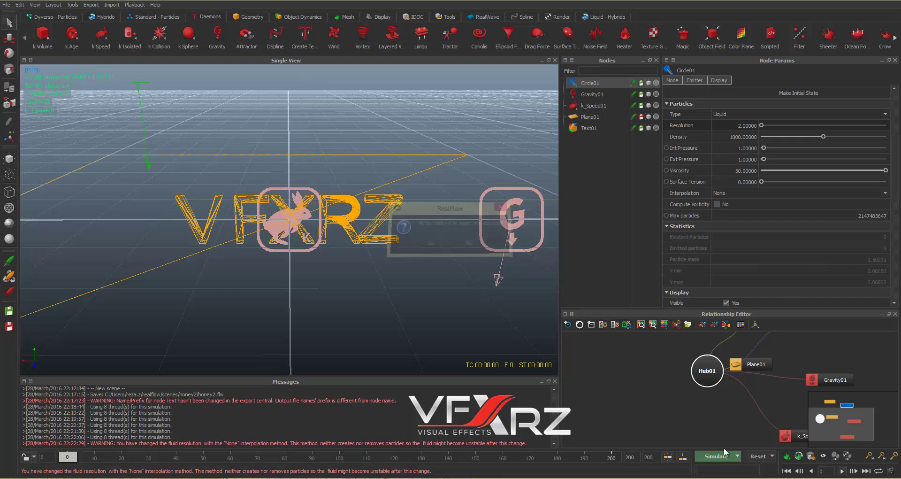
pyautogui.click(716, 458)
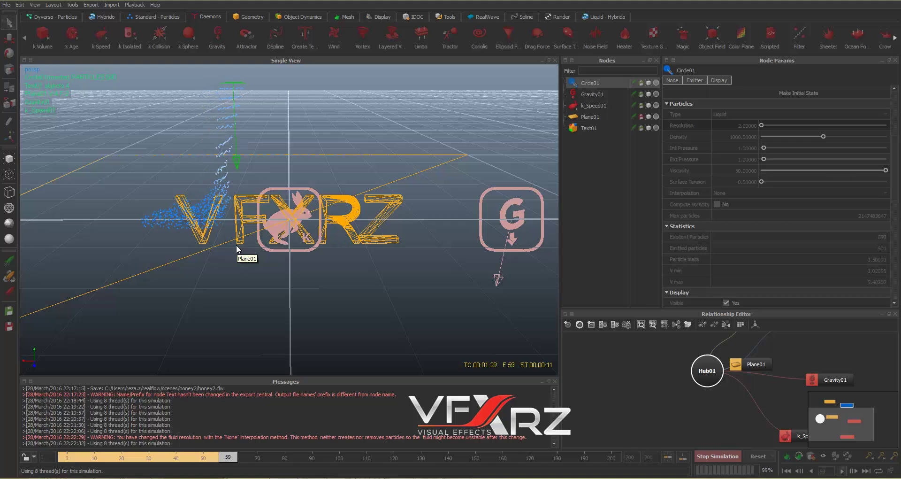
pyautogui.click(709, 457)
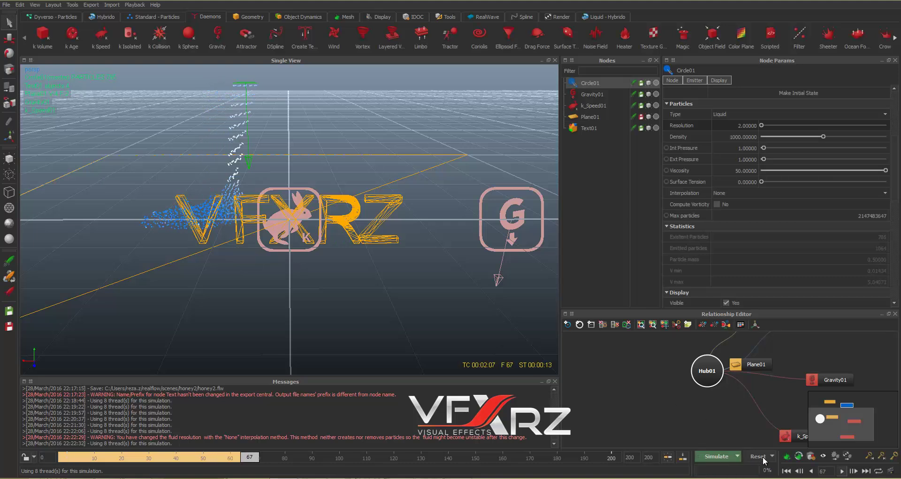
pyautogui.hotkey('ctrl', 'r')
pyautogui.click(412, 240)
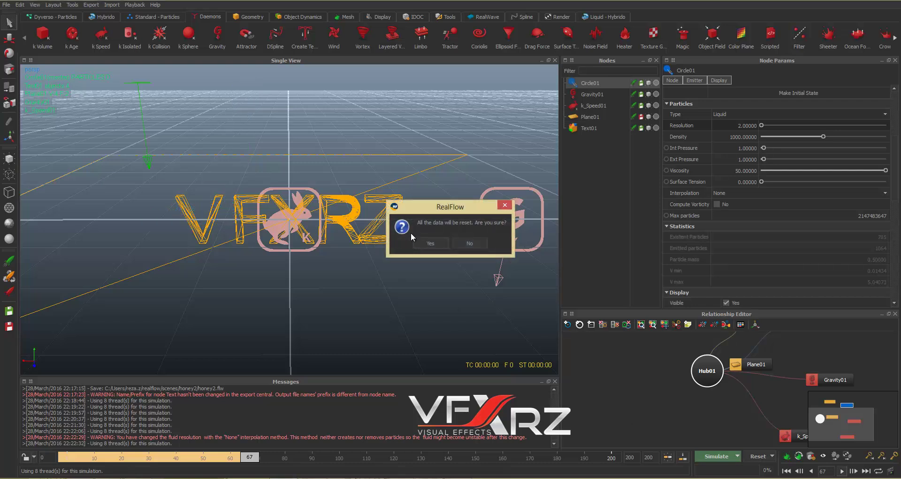
# Add a standard Particle mesh to the scene and check that the circle emitter is nested under it
pyautogui.click(345, 17)
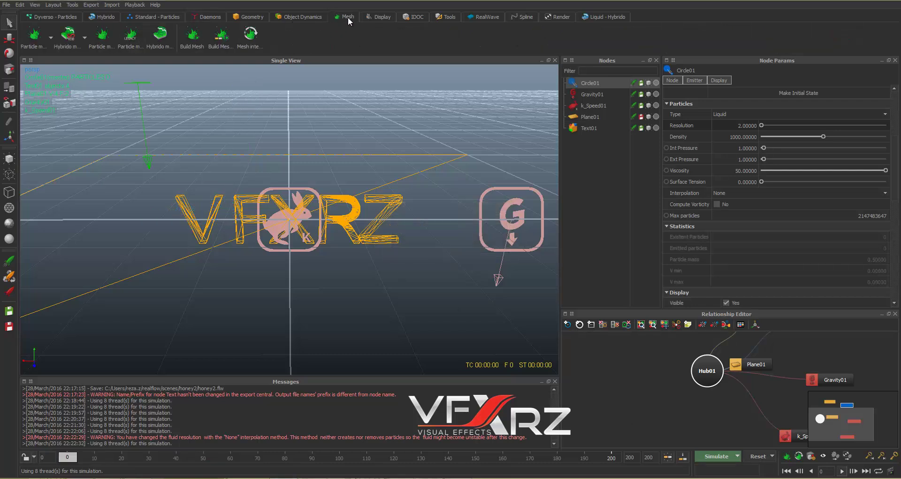
pyautogui.click(49, 42)
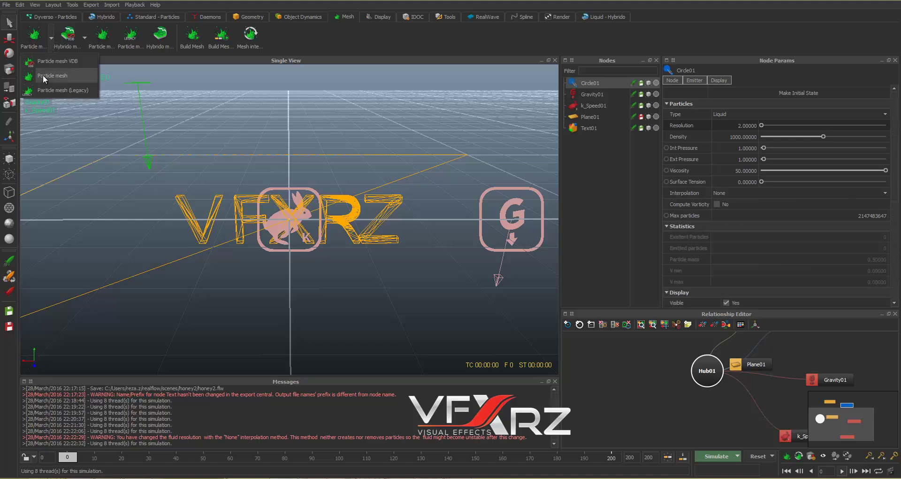
pyautogui.click(78, 76)
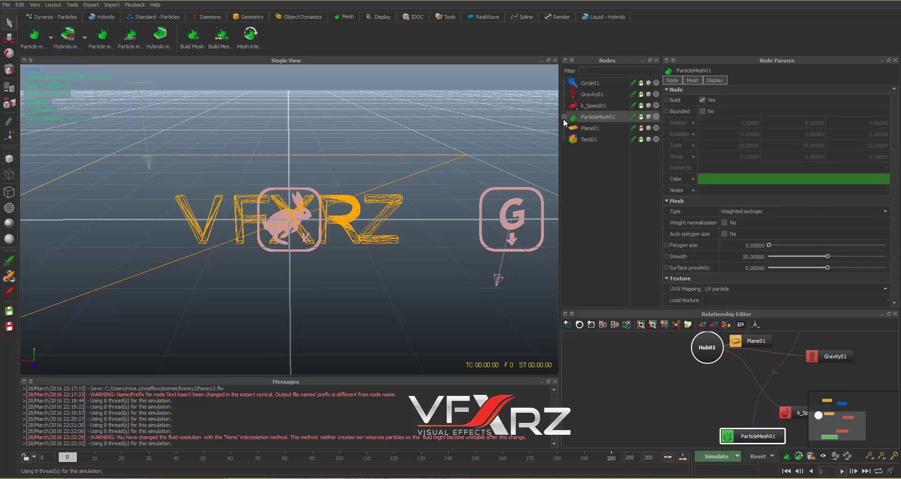
pyautogui.click(563, 117)
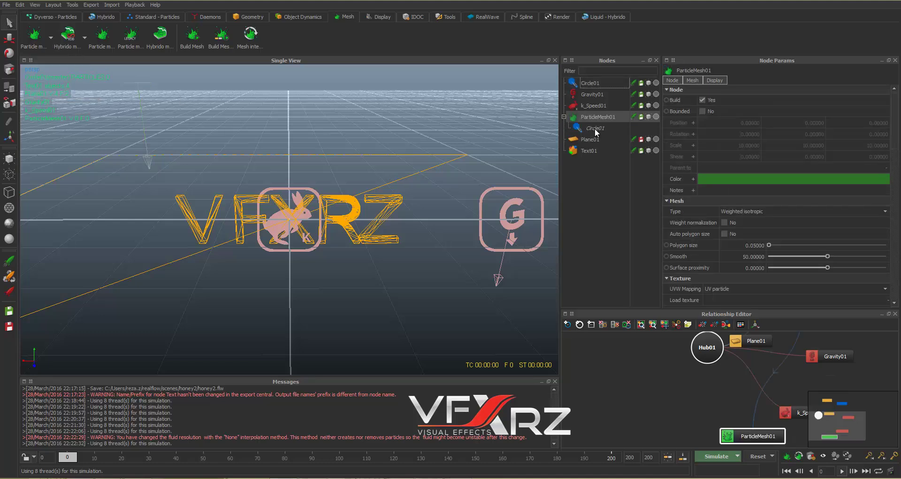
pyautogui.click(595, 128)
pyautogui.click(594, 118)
pyautogui.click(564, 117)
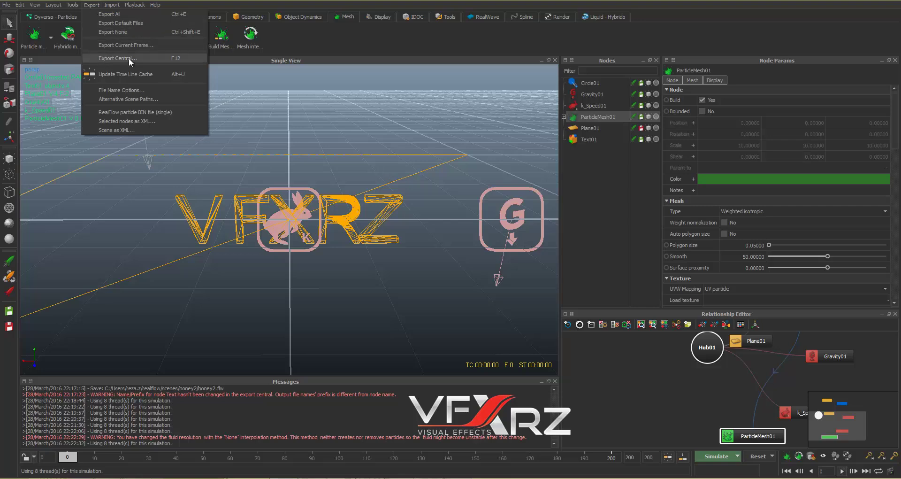
# Set ParticleMesh01 to export as a Mesh cache (.bin) instead of the Alembic mesh sequence
pyautogui.click(130, 61)
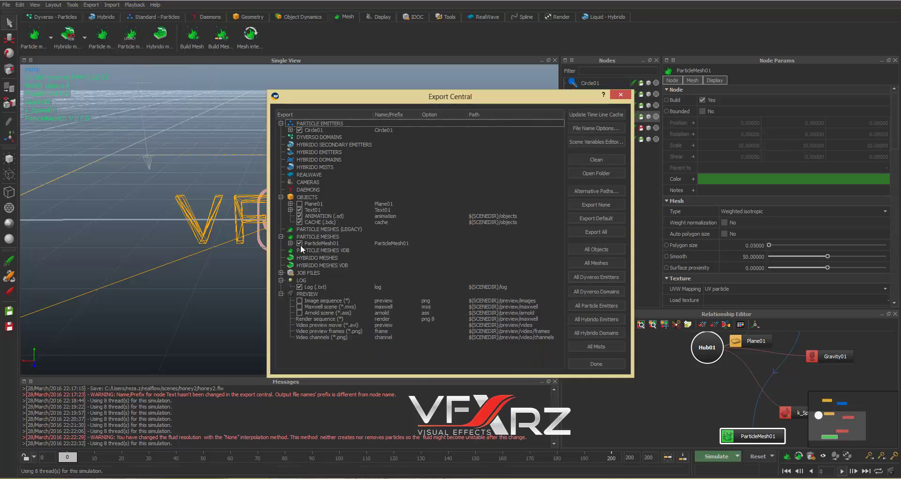
pyautogui.click(290, 244)
pyautogui.click(309, 244)
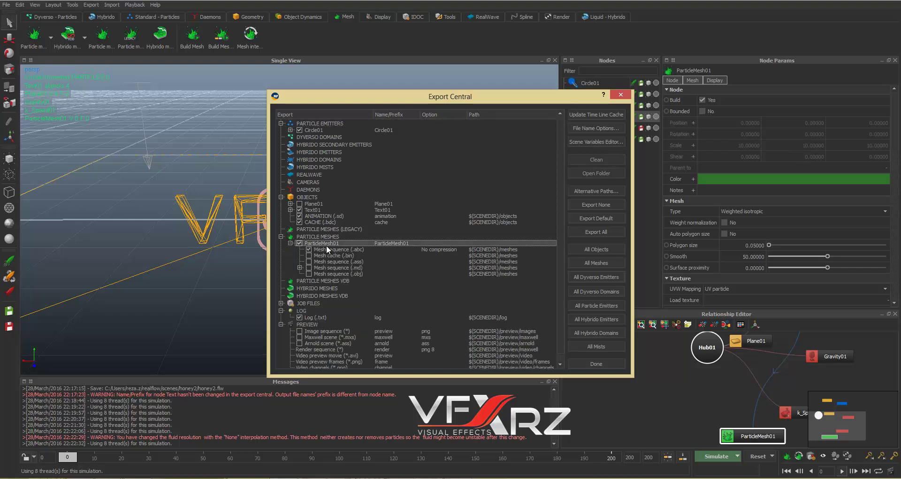
pyautogui.click(309, 255)
pyautogui.click(347, 257)
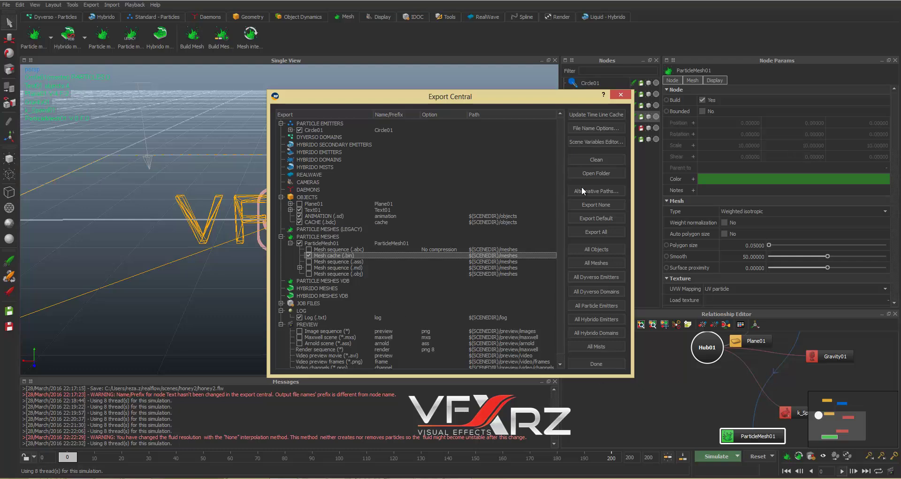
pyautogui.click(596, 364)
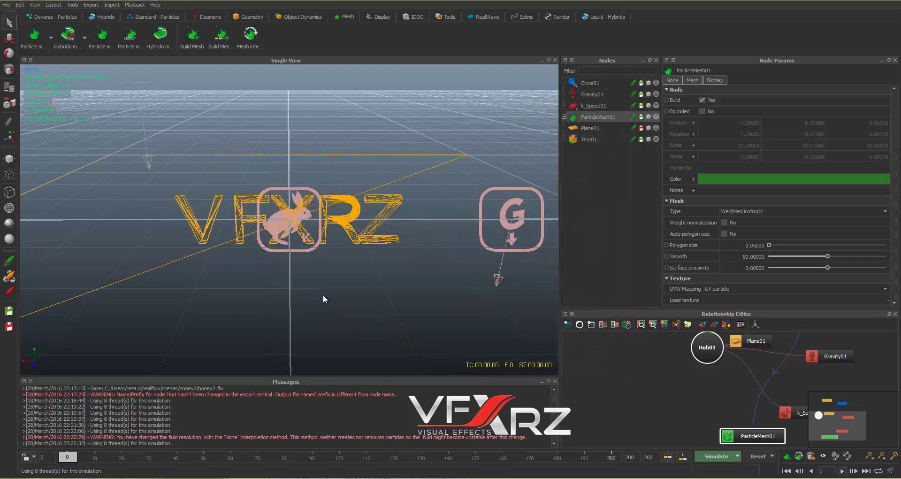
# Clean the scene's data folder, removing all previous simulation data
pyautogui.click(73, 4)
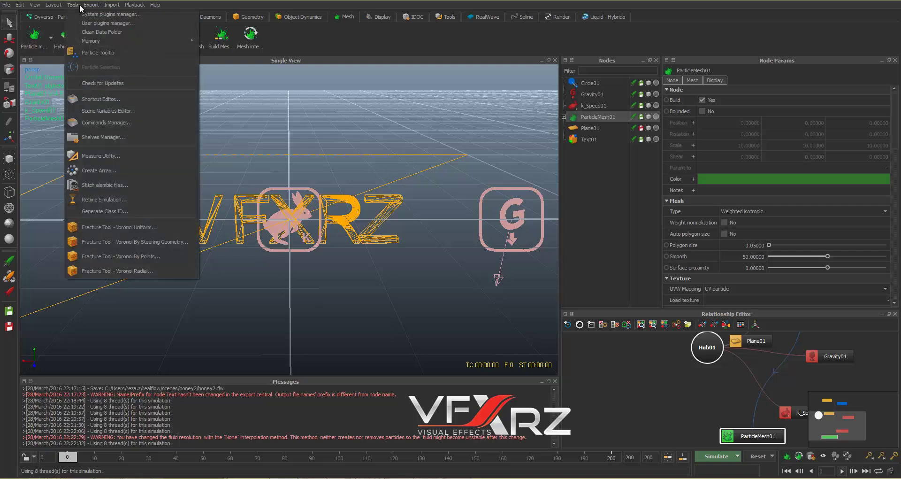
pyautogui.click(73, 5)
pyautogui.click(73, 5)
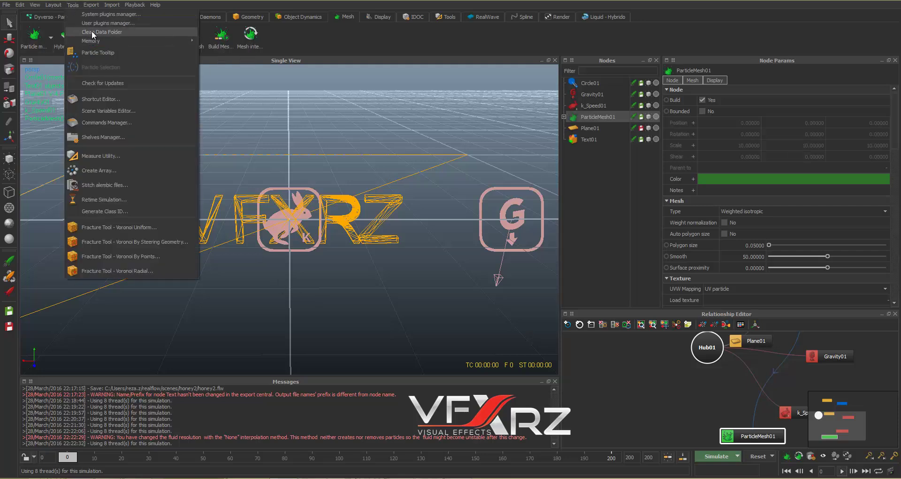
pyautogui.click(110, 29)
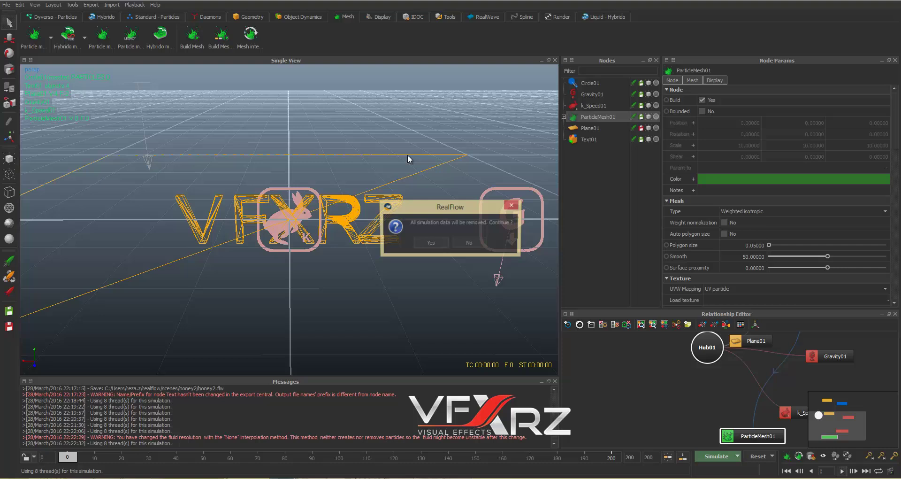
pyautogui.click(430, 243)
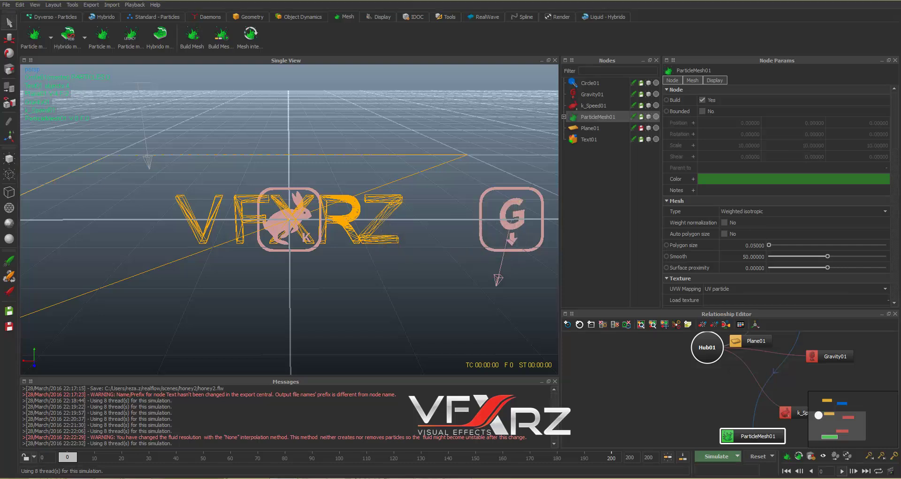
# Simulate all 200 frames with the particle mesh and review frame 88 from a low angle
pyautogui.click(716, 457)
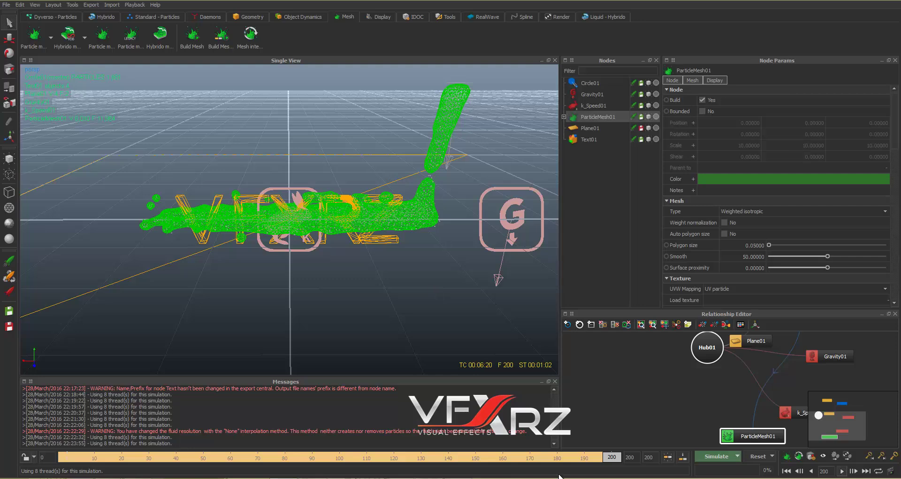
pyautogui.moveTo(505, 459); pyautogui.dragTo(308, 456)
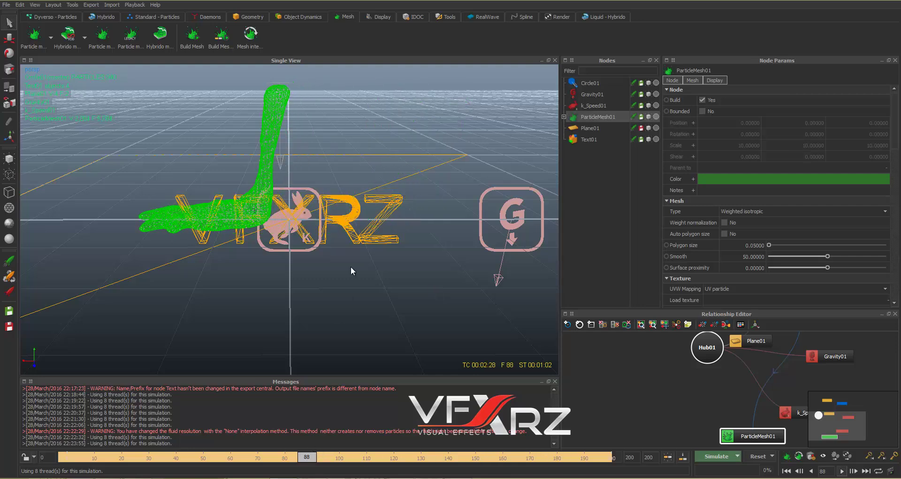
pyautogui.keyDown('alt'); pyautogui.moveTo(330, 287); pyautogui.dragTo(340, 230); pyautogui.keyUp('alt')
# Undo the accidental move of the particle mesh and lower Plane01 to just beneath the VFXRZ text
pyautogui.click(9, 40)
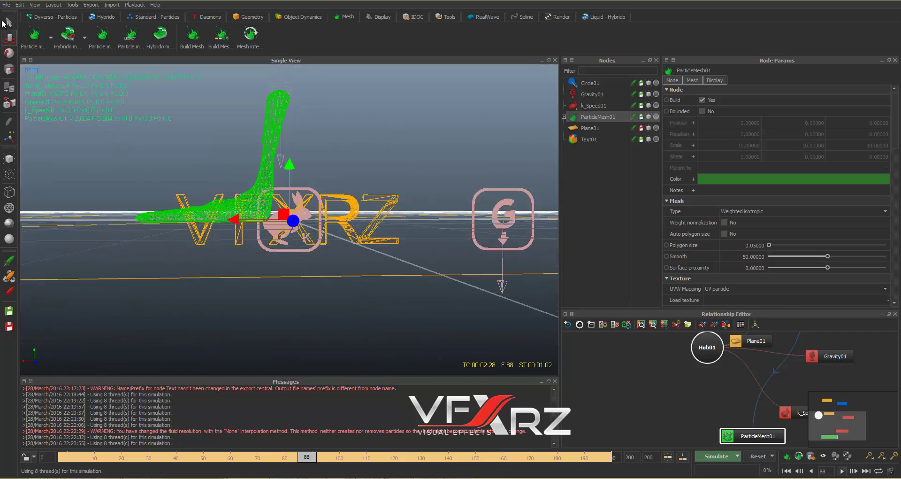
pyautogui.moveTo(299, 167); pyautogui.dragTo(299, 193)
pyautogui.hotkey('ctrl', 'z')
pyautogui.click(600, 128)
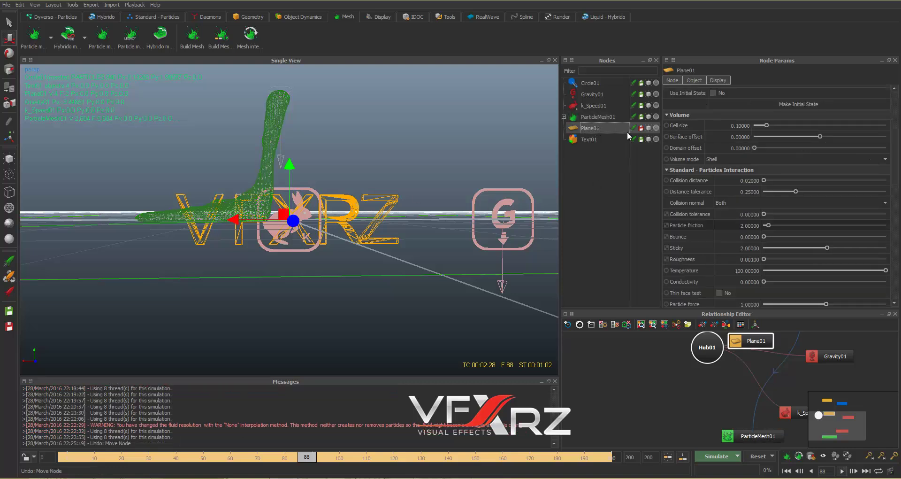
pyautogui.moveTo(291, 170); pyautogui.dragTo(337, 264)
# Reset the data, simulate all 200 frames with the lowered plane, and scrub back to frame 25
pyautogui.click(757, 456)
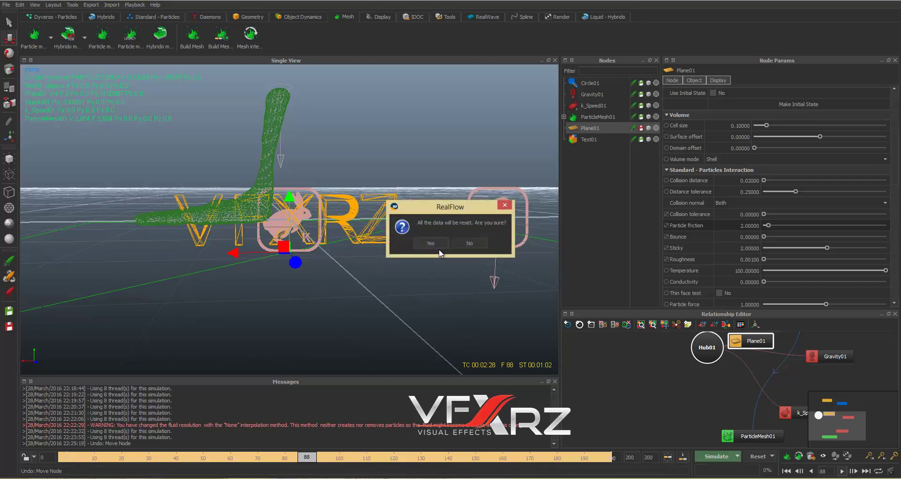
pyautogui.click(436, 245)
pyautogui.click(716, 456)
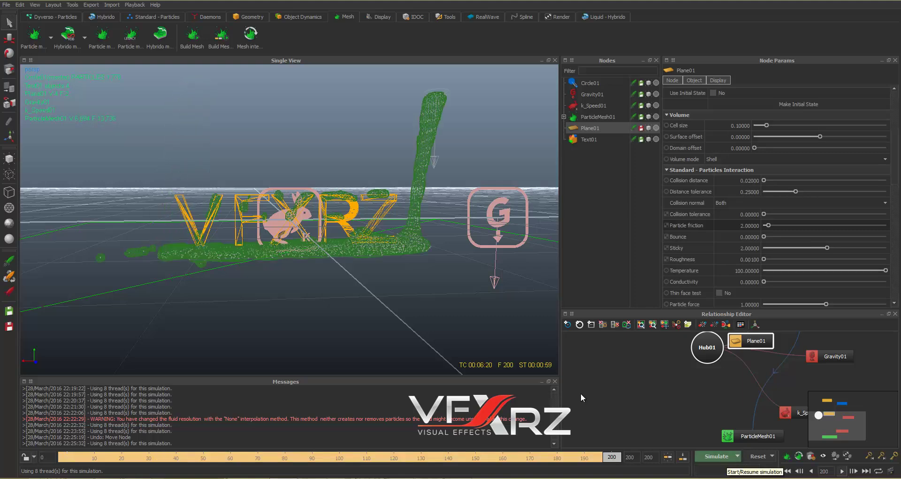
pyautogui.moveTo(612, 460)
pyautogui.mouseDown()
pyautogui.moveTo(67, 467)
pyautogui.moveTo(135, 467)
pyautogui.mouseUp()
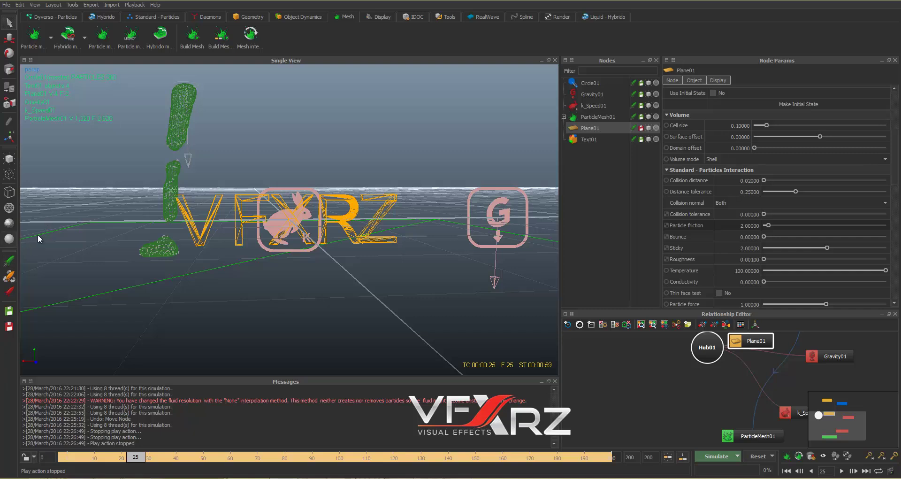
# Display ParticleMesh01 with smooth shading and play the simulation from frame 1 to review the honey mesh
pyautogui.click(592, 116)
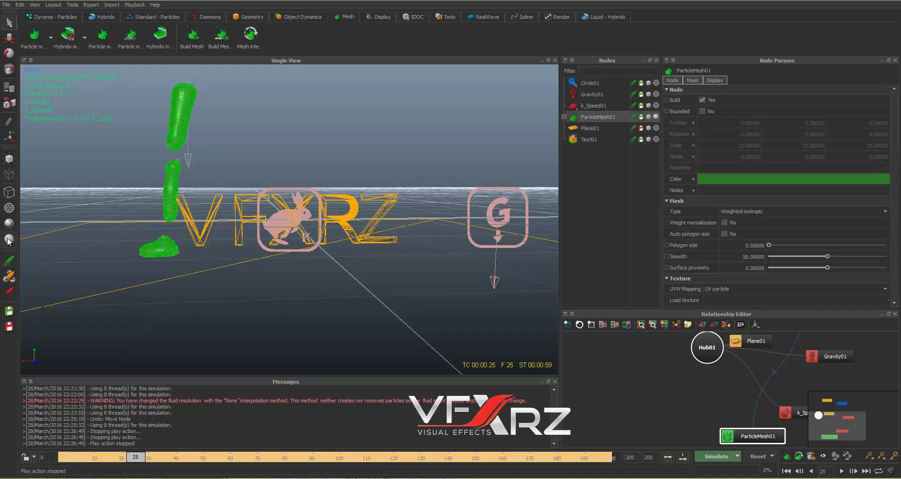
pyautogui.moveTo(136, 453); pyautogui.dragTo(69, 453)
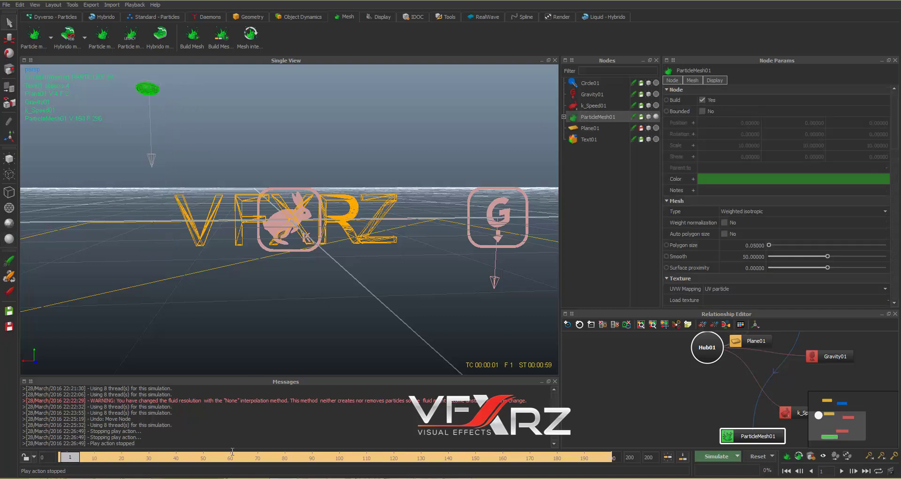
pyautogui.click(610, 193)
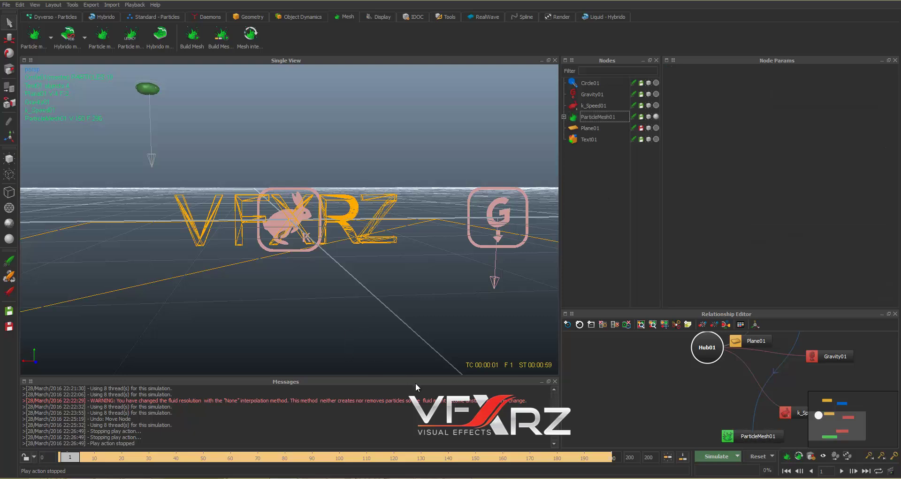
pyautogui.press('space')
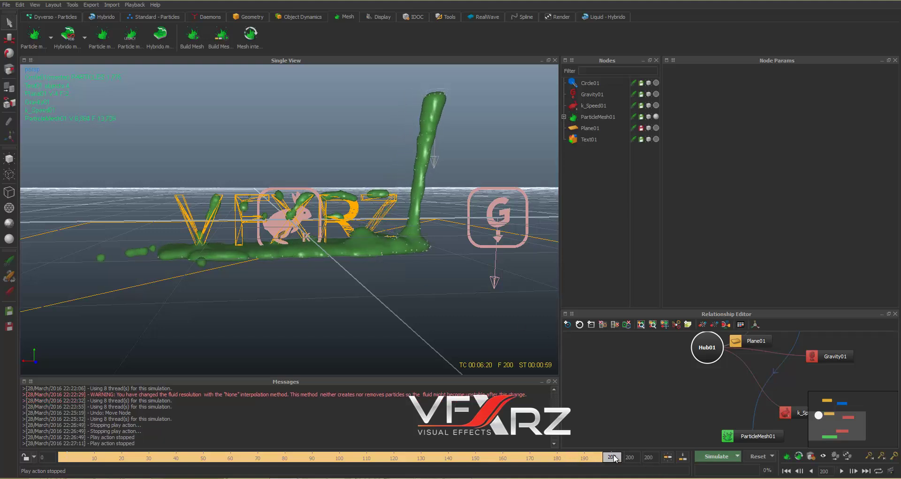
pyautogui.moveTo(615, 458); pyautogui.dragTo(146, 446)
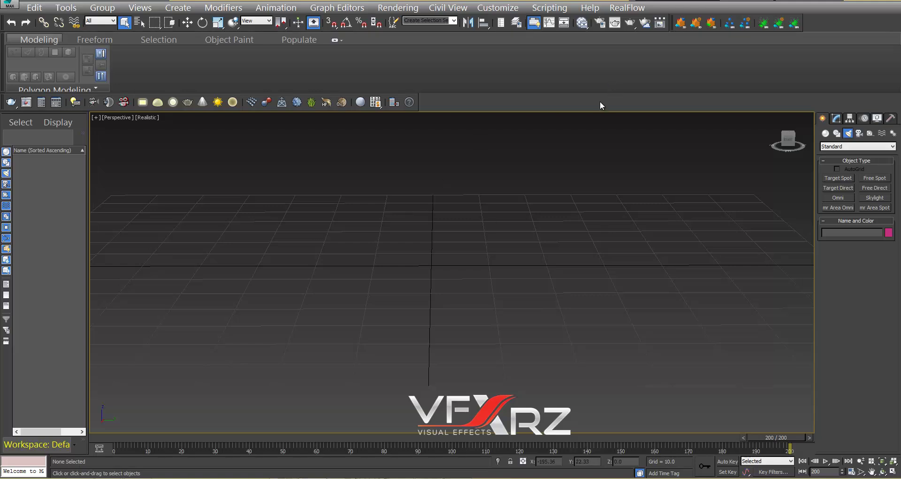
pyautogui.click(850, 146)
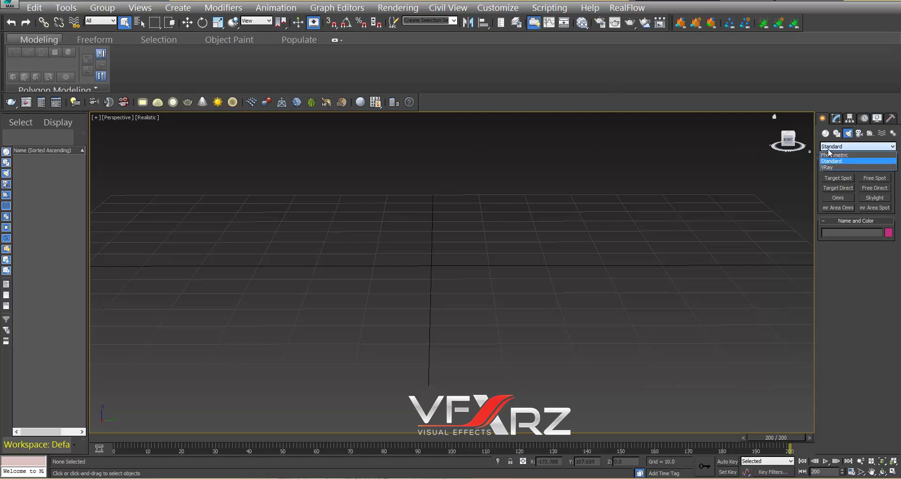
pyautogui.click(839, 153)
pyautogui.click(836, 119)
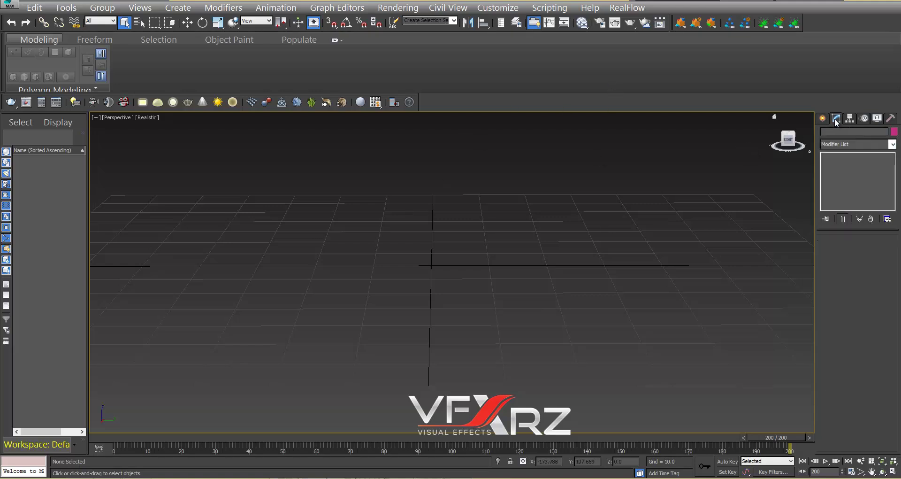
# In 3ds Max, create a RealFlow MeshLoader object near the centre of the perspective grid
pyautogui.click(826, 134)
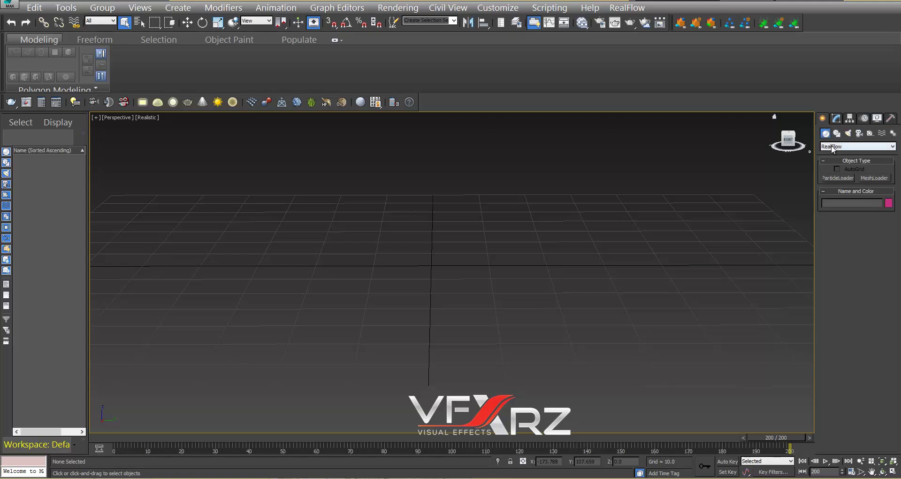
pyautogui.click(833, 147)
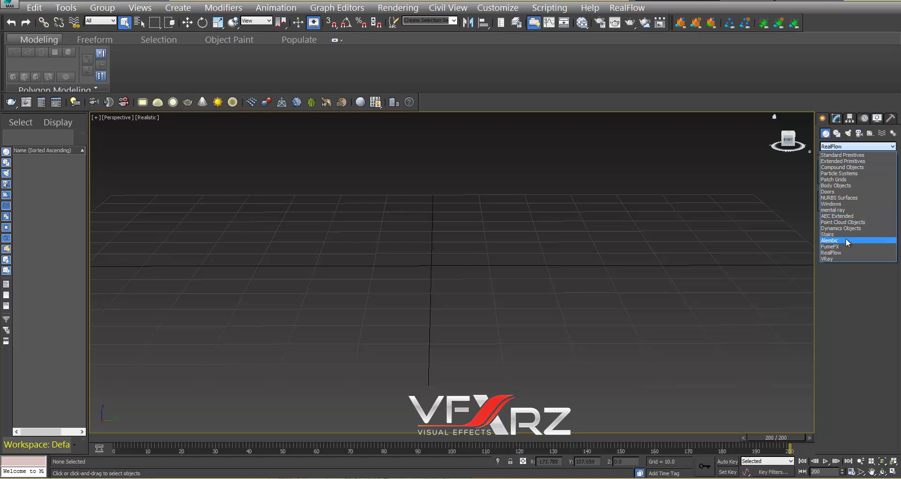
pyautogui.click(843, 253)
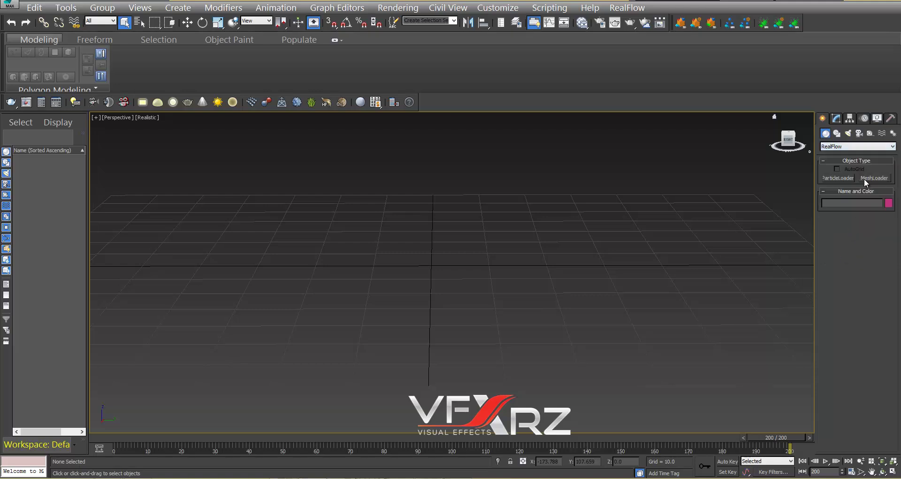
pyautogui.click(873, 178)
pyautogui.click(440, 269)
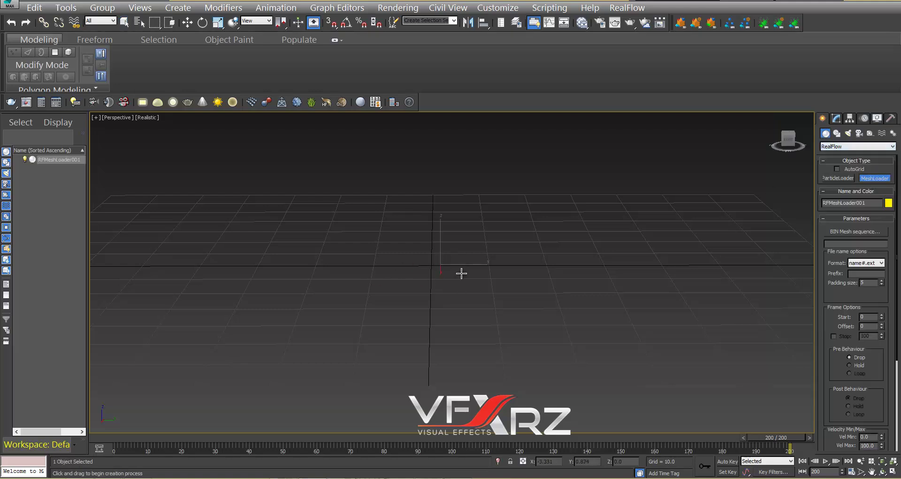
# Load the BIN mesh sequence into the mesh loader from honey2's meshes folder, starting with ParticleMesh01_00000.bin
pyautogui.click(859, 234)
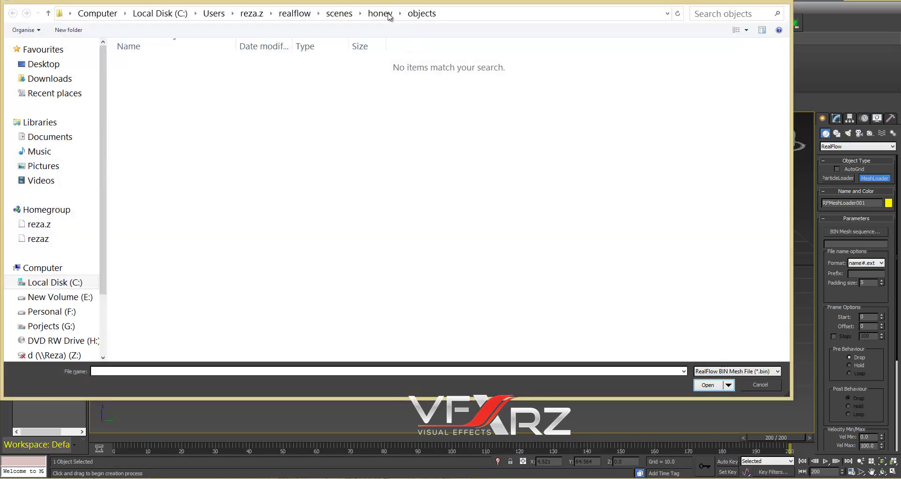
pyautogui.click(389, 14)
pyautogui.click(295, 13)
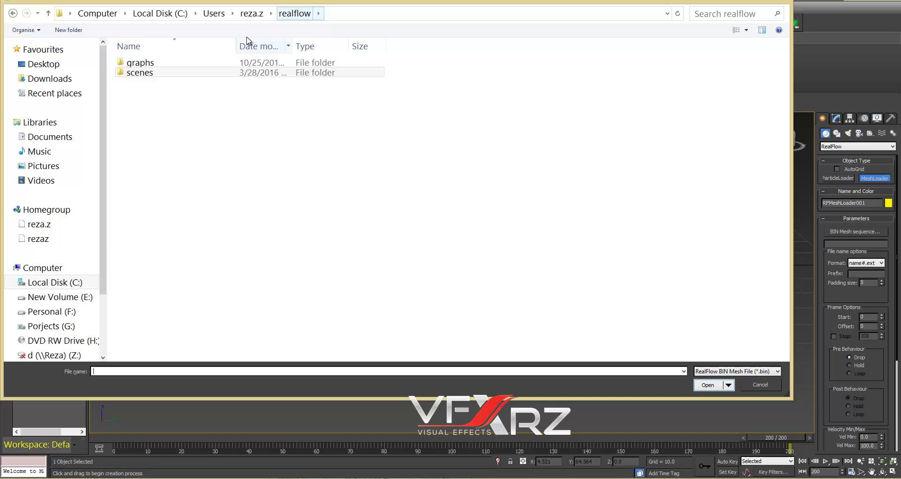
pyautogui.doubleClick(201, 75)
pyautogui.doubleClick(166, 123)
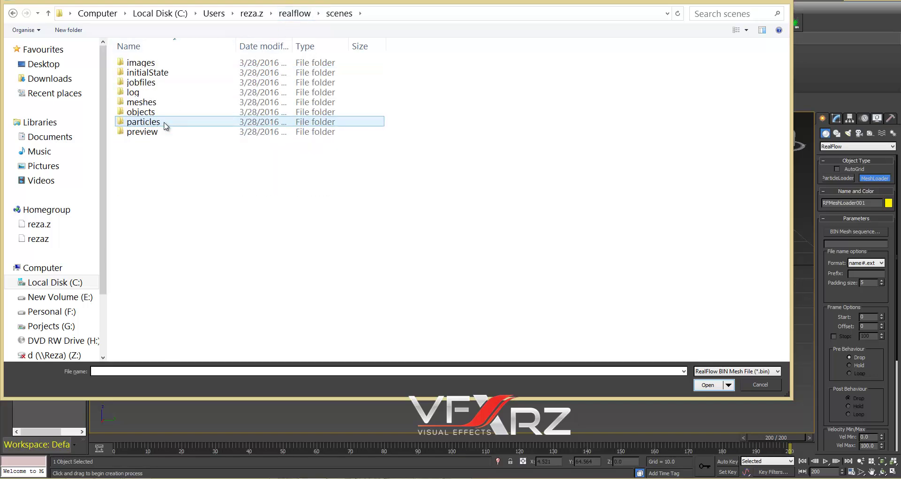
pyautogui.doubleClick(146, 102)
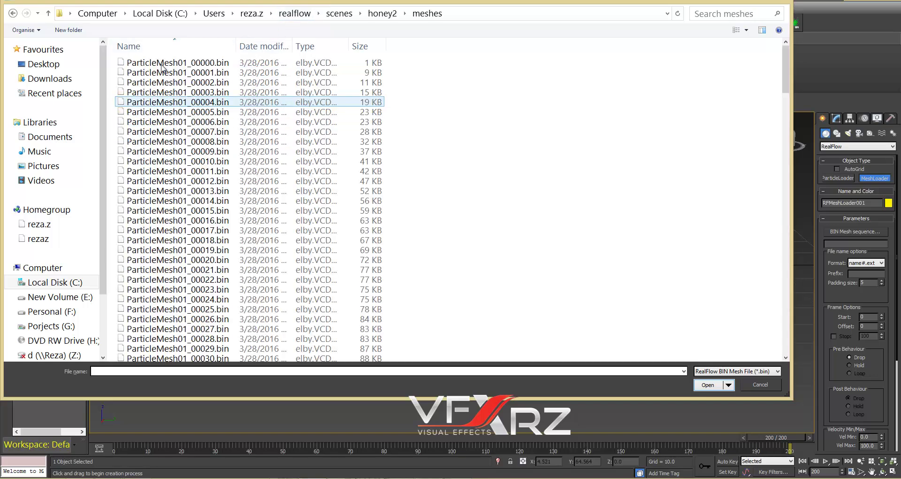
pyautogui.click(161, 63)
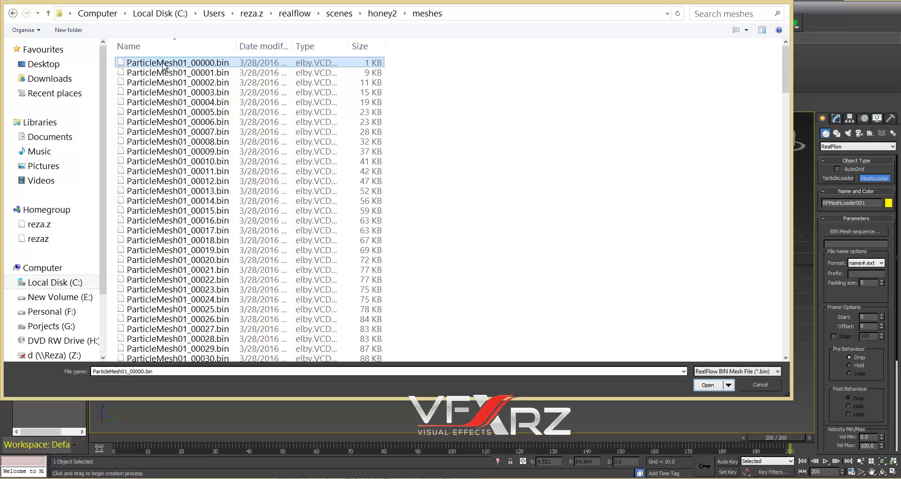
pyautogui.click(719, 385)
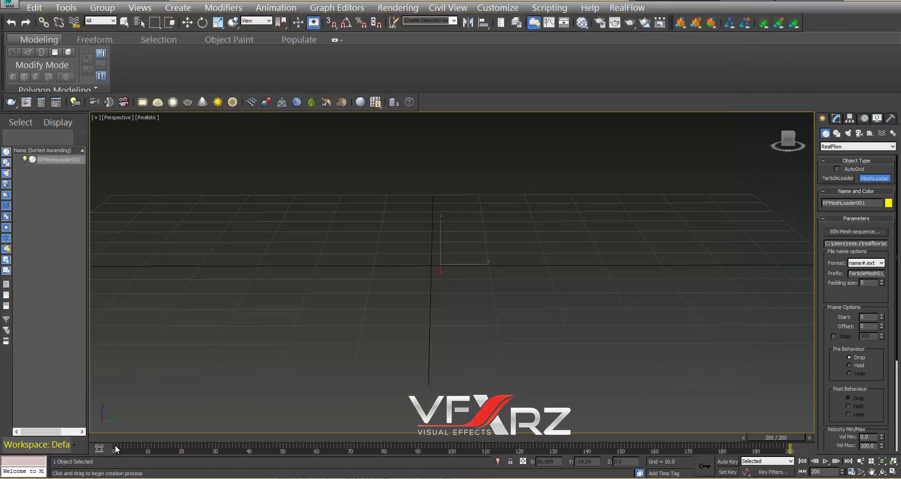
# Scrub the timeline to frame 159 and examine the imported honey mesh up close
pyautogui.moveTo(769, 436); pyautogui.dragTo(653, 443)
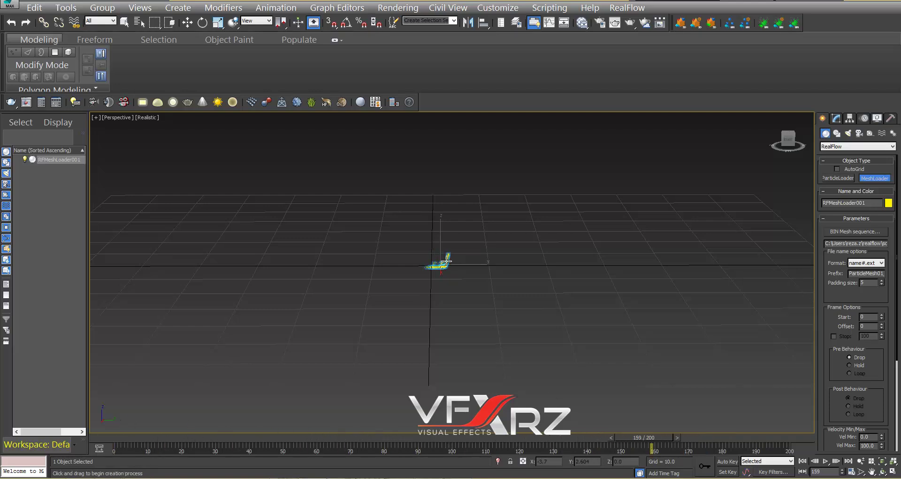
pyautogui.click(861, 471)
pyautogui.scroll(10, 467, 232)
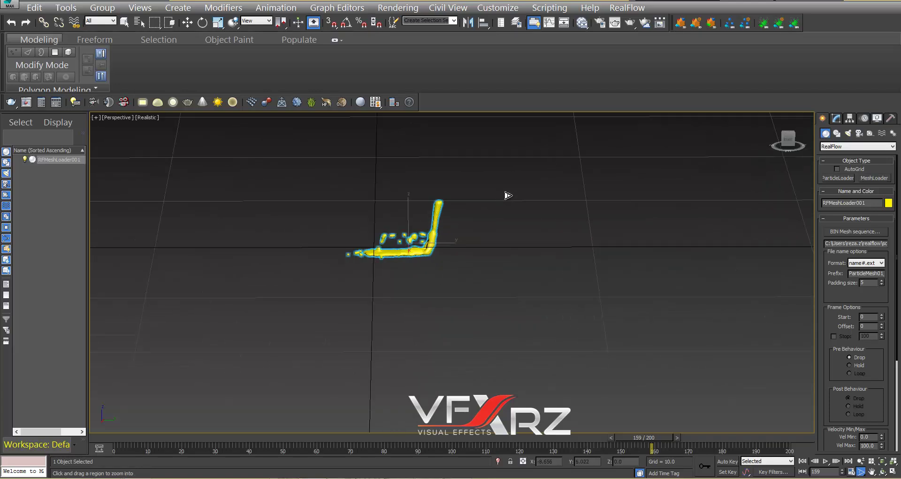
pyautogui.scroll(5, 382, 186)
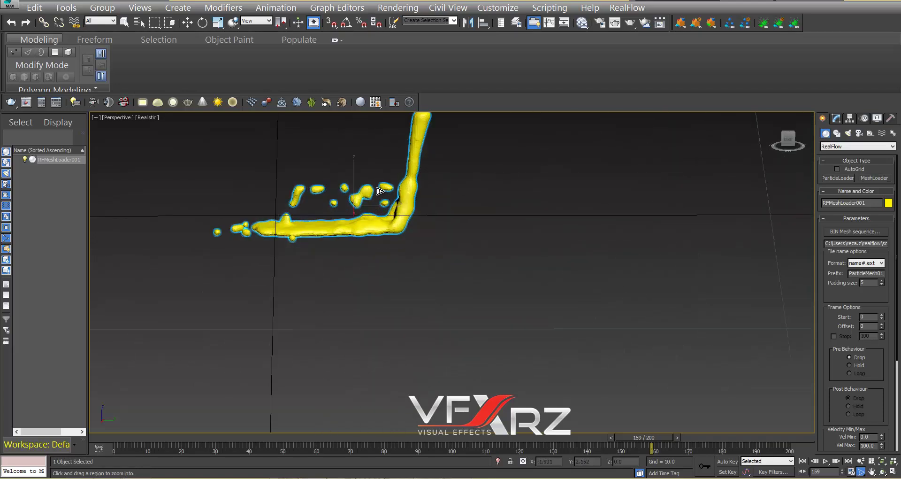
# Frame the whole honey mesh in the perspective view and scrub the timeline to frame 173
pyautogui.click(872, 471)
pyautogui.moveTo(347, 263); pyautogui.dragTo(460, 369)
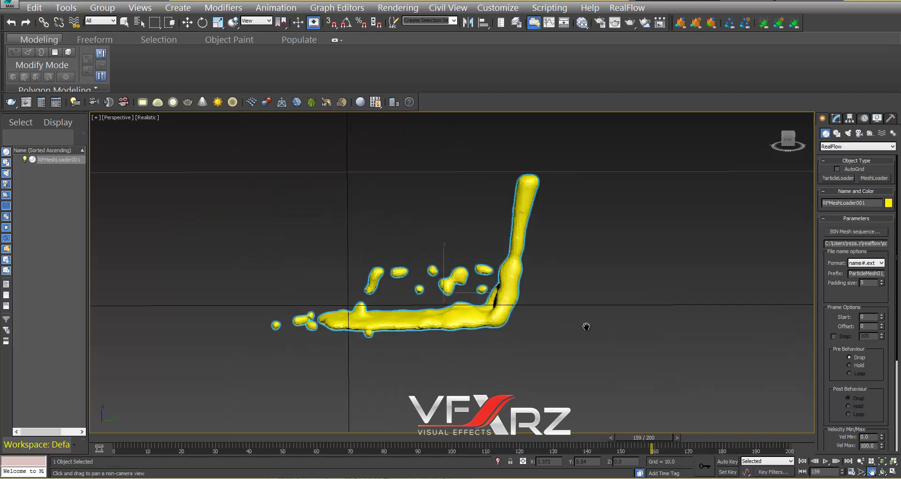
pyautogui.click(187, 26)
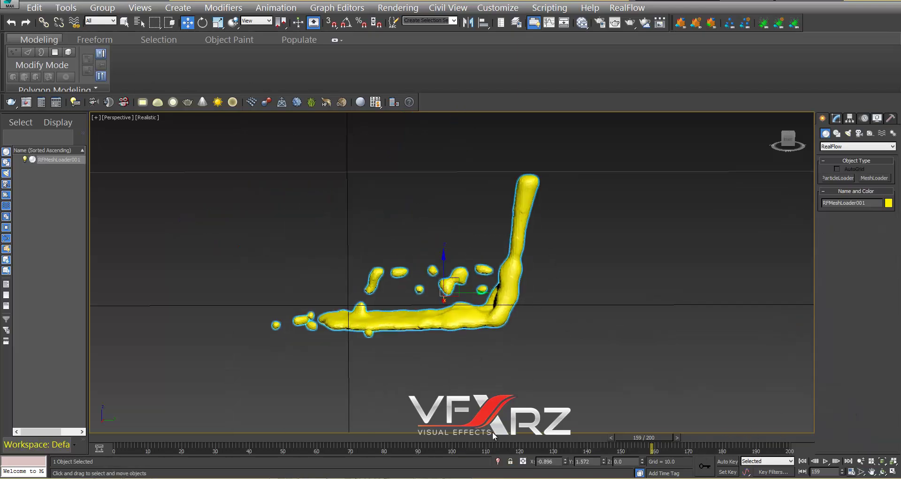
pyautogui.moveTo(679, 440); pyautogui.dragTo(699, 439)
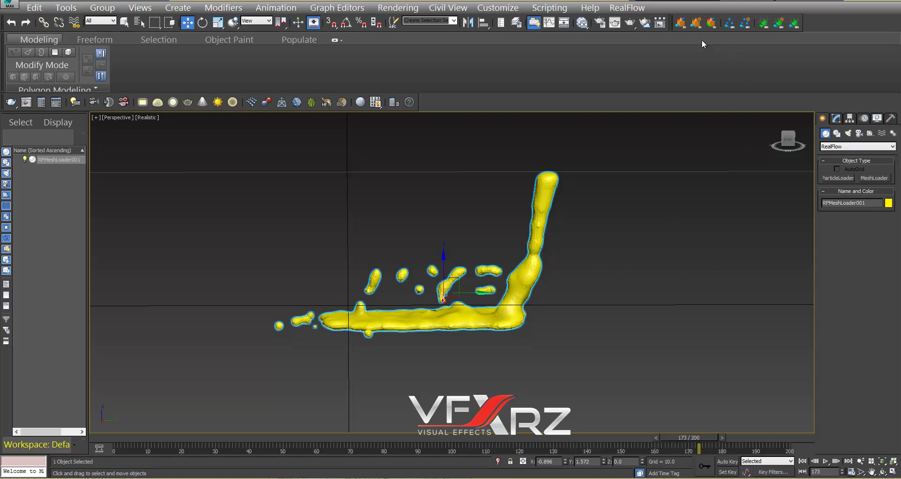
# Import the RealFlow SD file Text01.sd from the objects folder of the honey2 scene
pyautogui.click(711, 23)
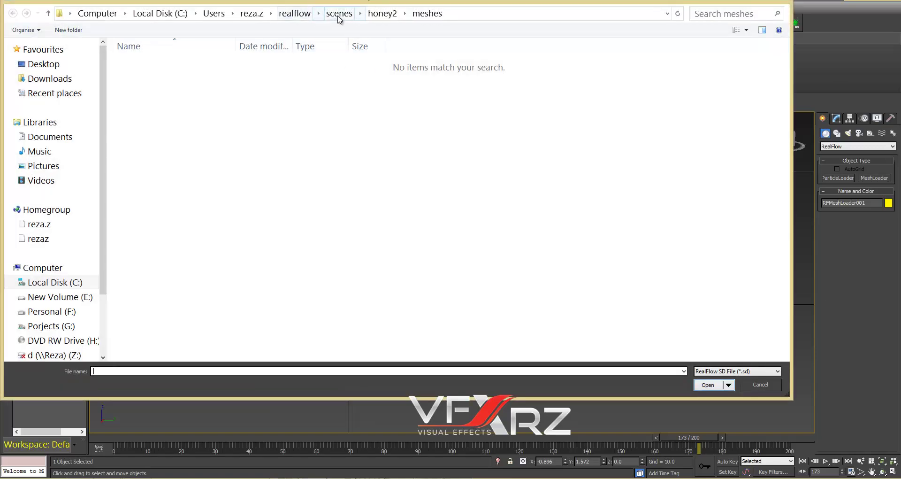
pyautogui.click(339, 14)
pyautogui.doubleClick(153, 123)
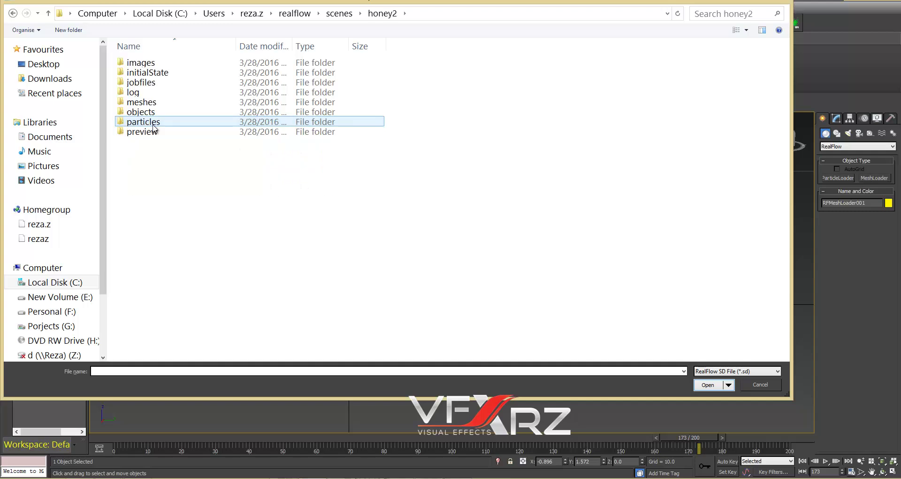
pyautogui.doubleClick(155, 112)
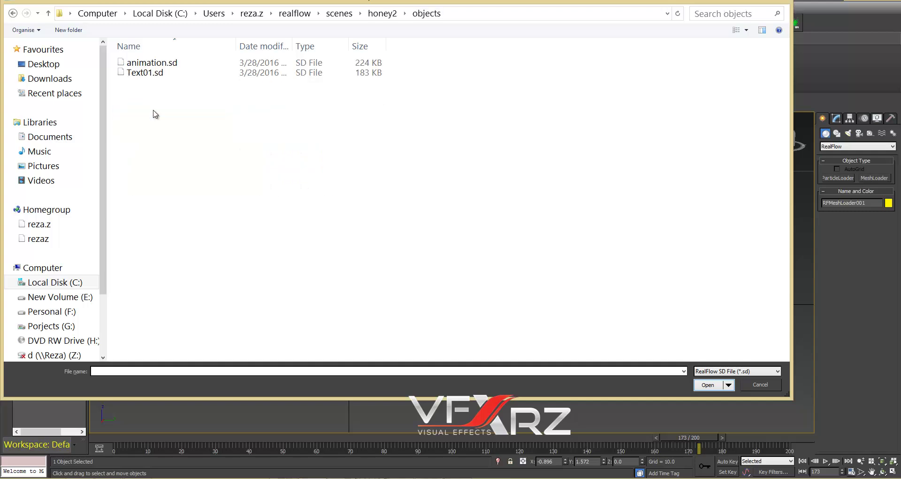
pyautogui.click(136, 76)
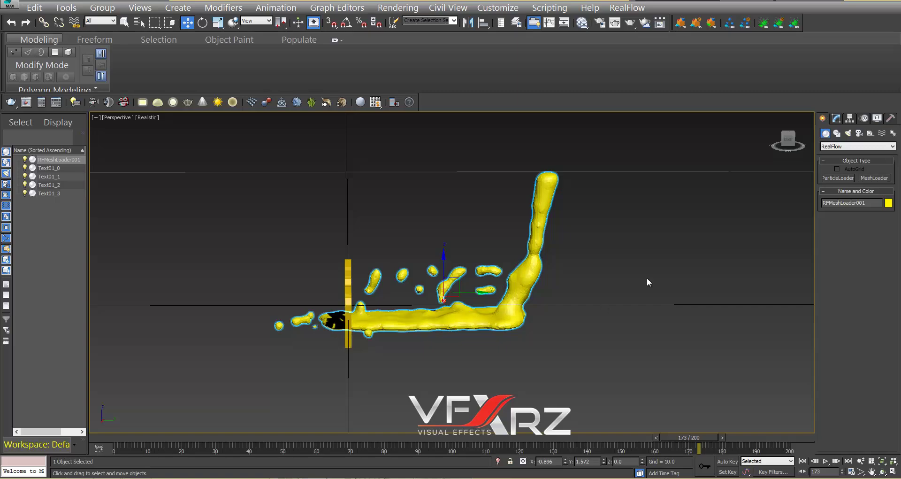
# Select the four imported Text01 objects and rotate them together about -90 degrees around the Z axis
pyautogui.moveTo(788, 141)
pyautogui.mouseDown()
pyautogui.moveTo(117, 137)
pyautogui.moveTo(789, 148)
pyautogui.mouseUp()
pyautogui.click(788, 146)
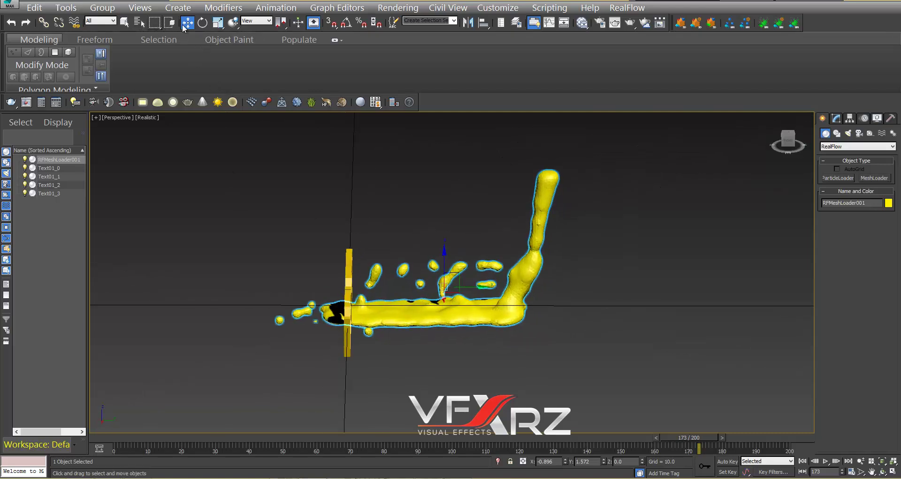
pyautogui.click(203, 23)
pyautogui.moveTo(472, 295); pyautogui.dragTo(450, 297)
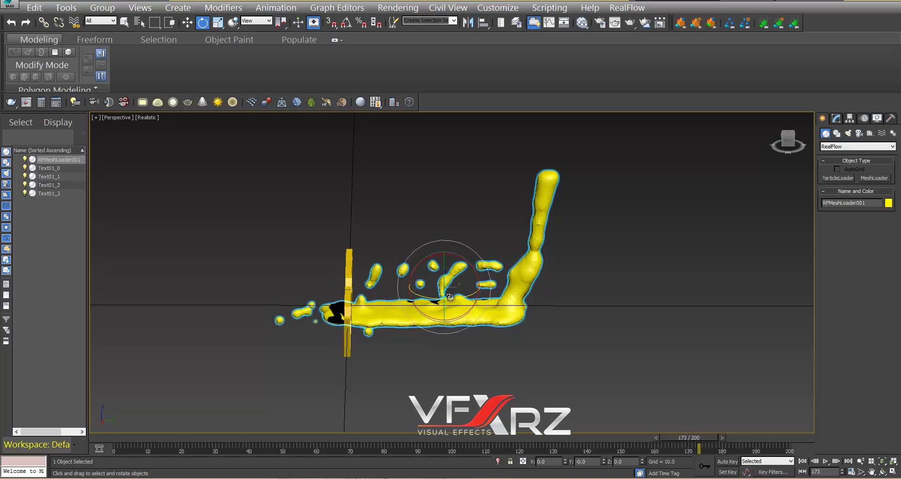
pyautogui.click(51, 168)
pyautogui.keyDown('shift'); pyautogui.click(59, 195); pyautogui.keyUp('shift')
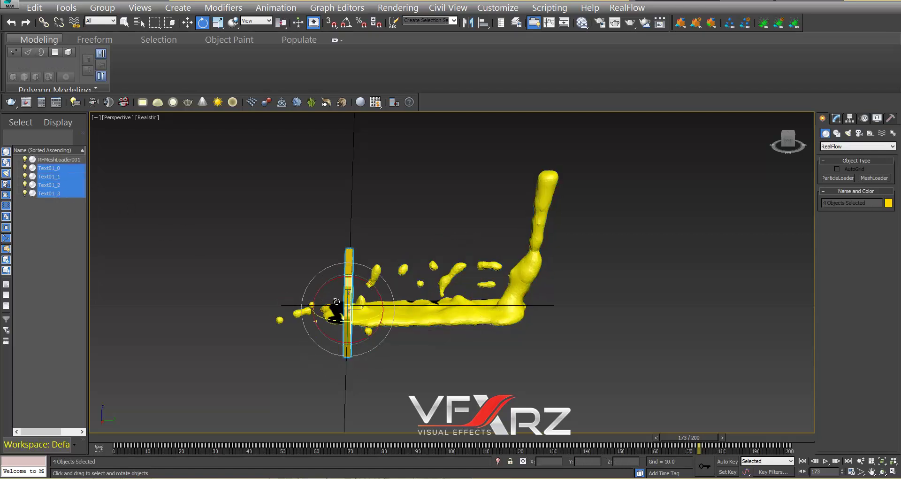
pyautogui.moveTo(337, 323); pyautogui.dragTo(257, 292)
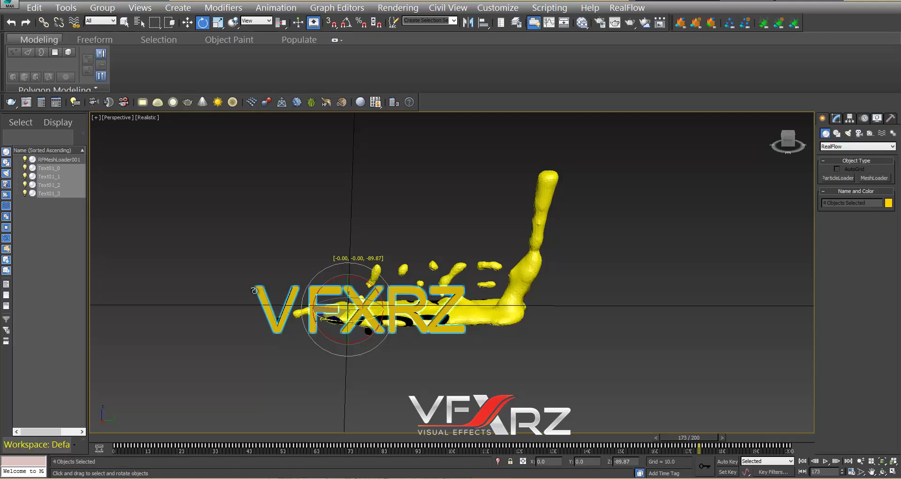
pyautogui.moveTo(254, 291); pyautogui.dragTo(255, 290)
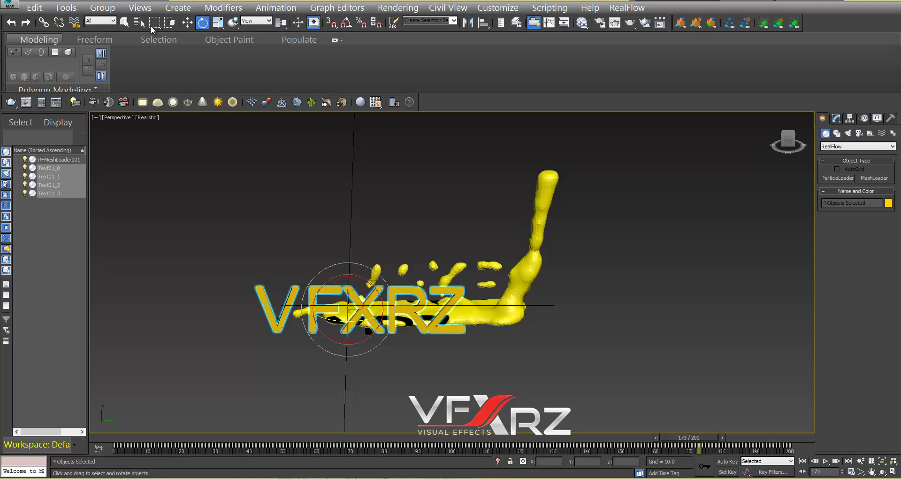
# Move the text along the positive Y axis, checking it against the honey at frame 36, until the V meets the stream
pyautogui.click(188, 22)
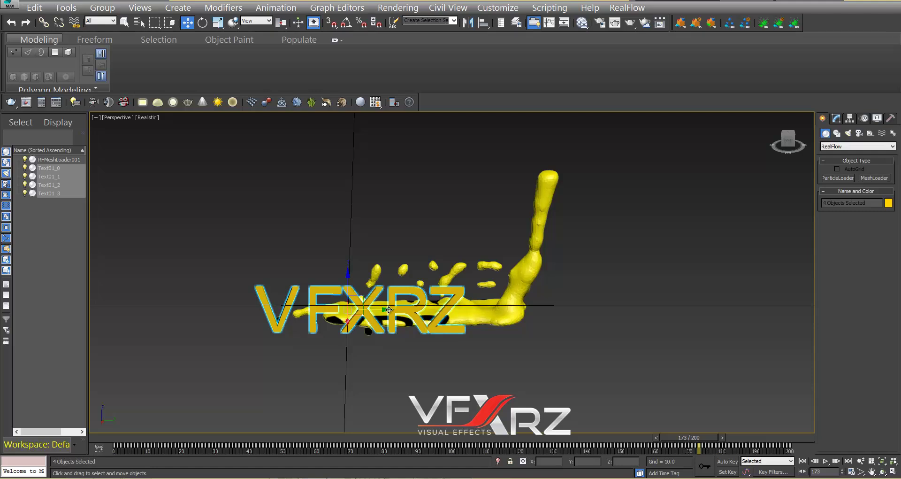
pyautogui.moveTo(389, 309); pyautogui.dragTo(449, 308)
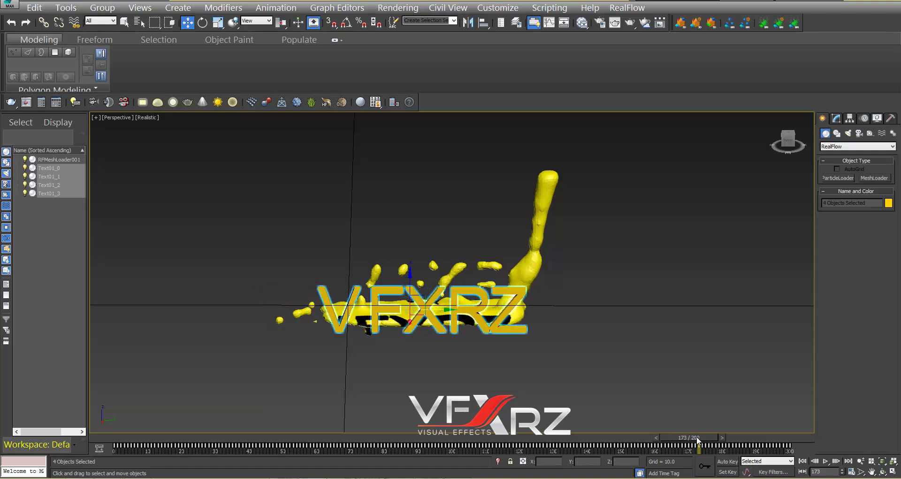
pyautogui.moveTo(698, 440); pyautogui.dragTo(247, 418)
pyautogui.press('w')
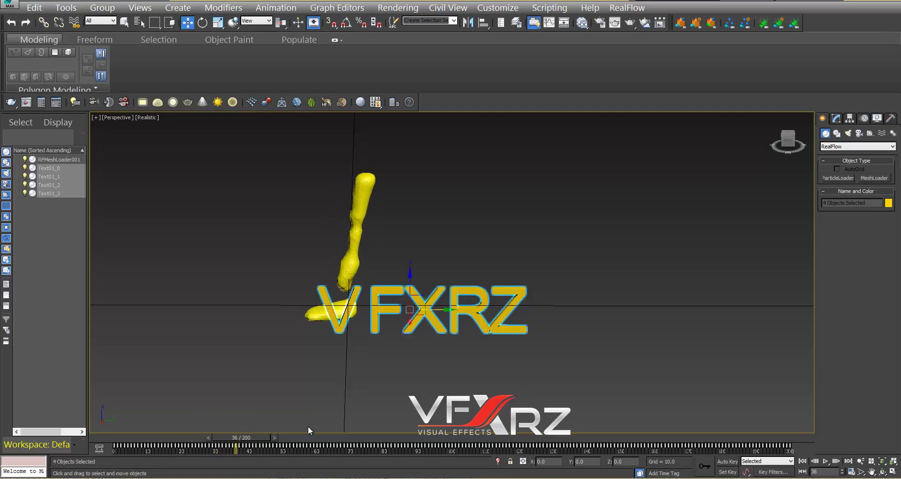
pyautogui.moveTo(446, 308); pyautogui.dragTo(480, 307)
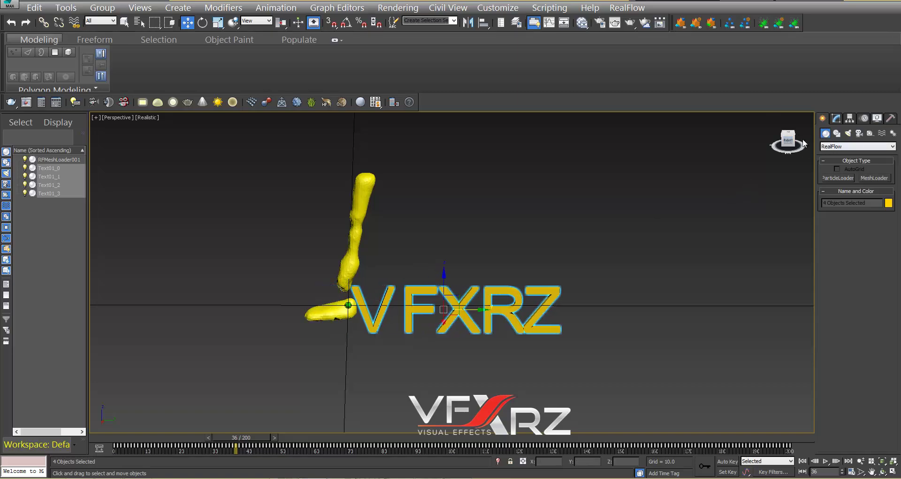
# Move the text about -0.94 units along X and nudge it further into line with the honey stream's centre
pyautogui.moveTo(803, 139); pyautogui.dragTo(318, 272)
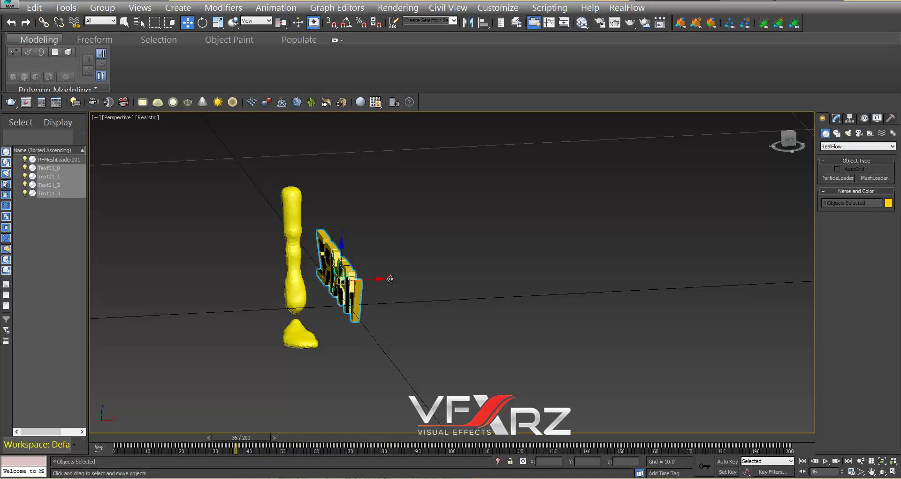
pyautogui.moveTo(380, 278); pyautogui.dragTo(324, 282)
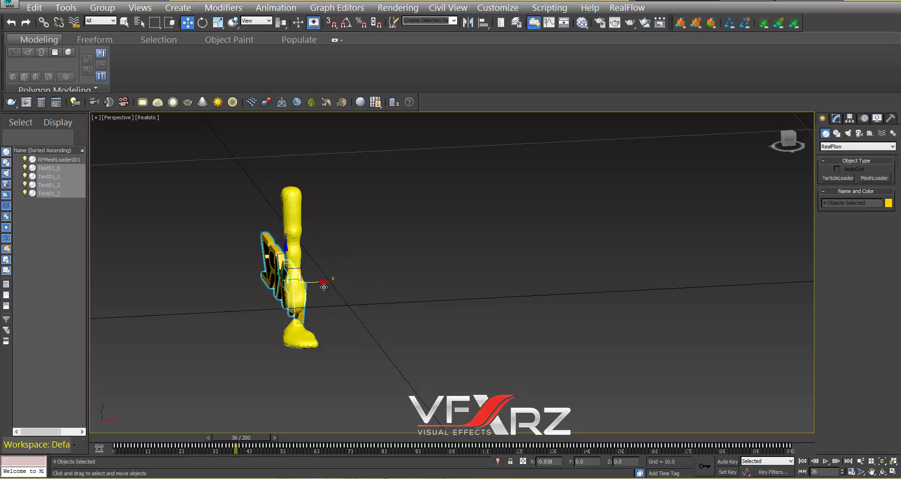
pyautogui.click(788, 141)
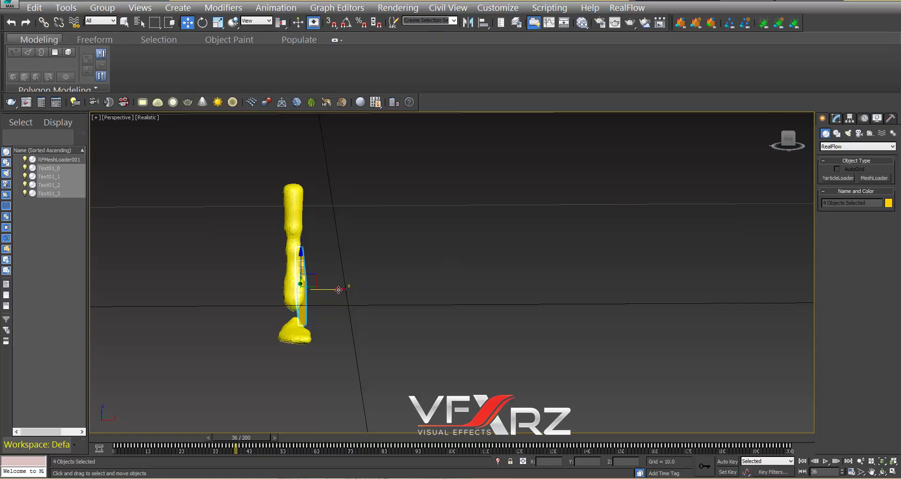
pyautogui.moveTo(339, 290); pyautogui.dragTo(332, 290)
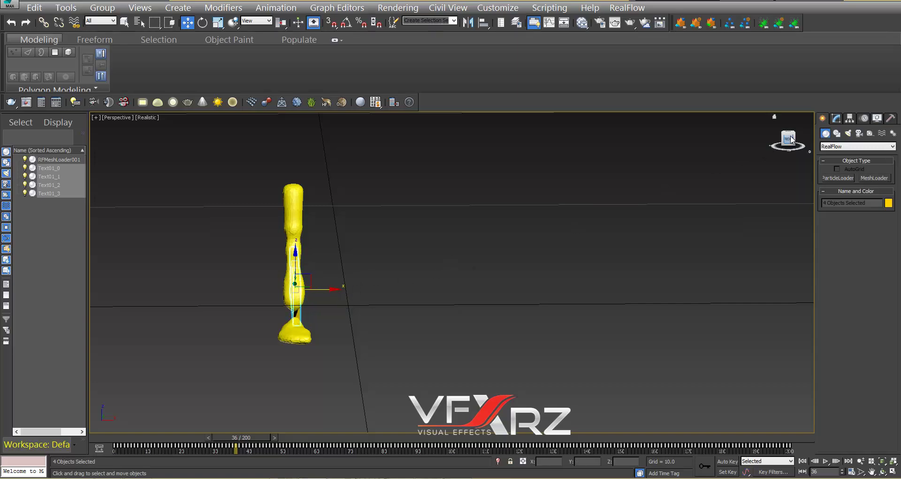
pyautogui.moveTo(787, 140); pyautogui.dragTo(669, 135)
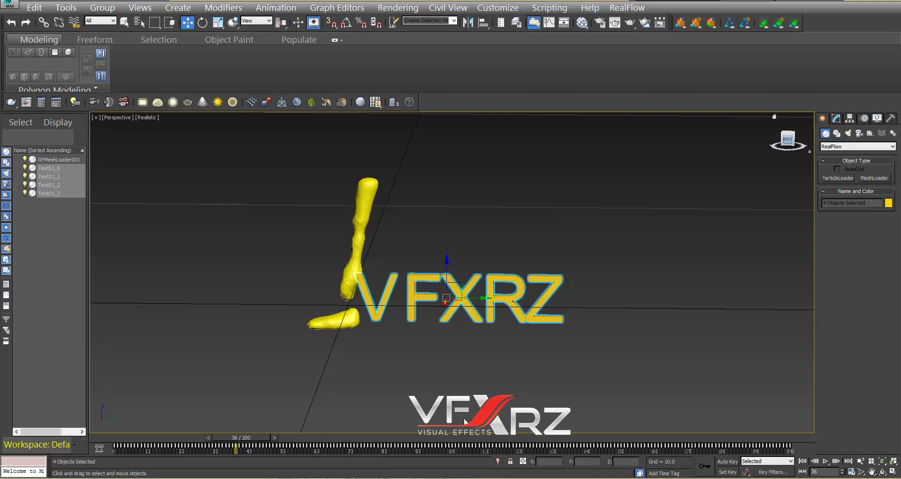
# At frame 200, shift the text slightly back along Y and fine-tune its X position to fit the honey mesh
pyautogui.moveTo(236, 442); pyautogui.dragTo(789, 469)
pyautogui.press('w')
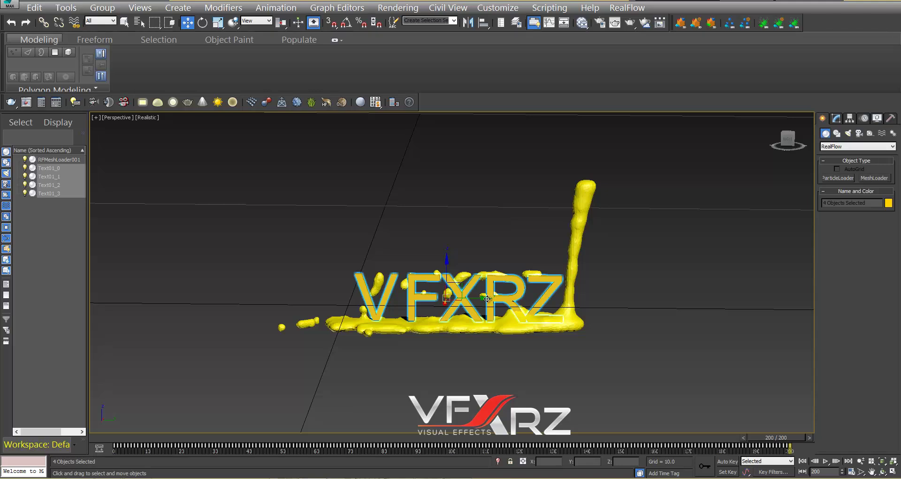
pyautogui.moveTo(487, 298); pyautogui.dragTo(473, 302)
pyautogui.moveTo(788, 139); pyautogui.dragTo(669, 149)
pyautogui.moveTo(358, 327); pyautogui.dragTo(360, 327)
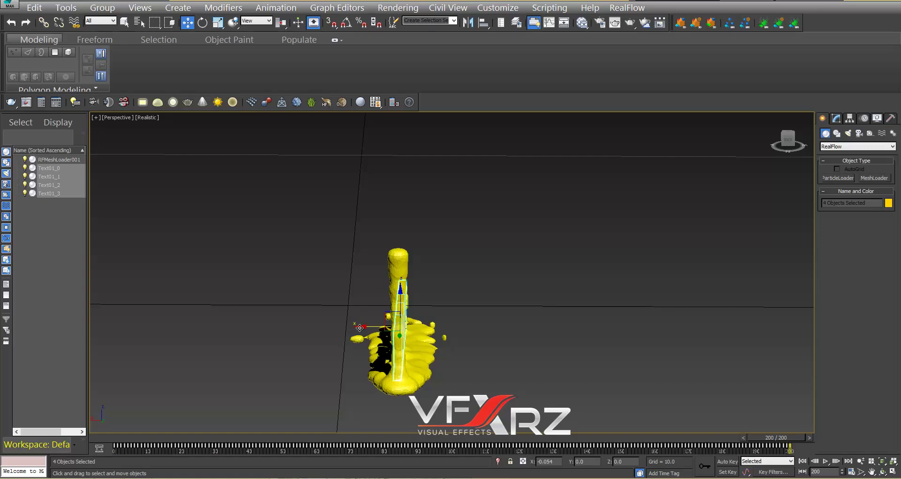
pyautogui.click(800, 143)
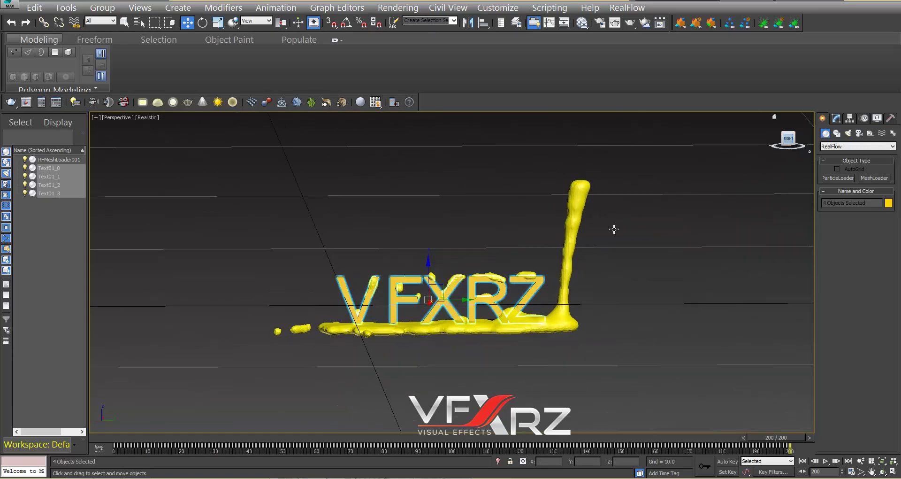
pyautogui.keyDown('alt'); pyautogui.moveTo(614, 229); pyautogui.dragTo(378, 291, button='middle'); pyautogui.keyUp('alt')
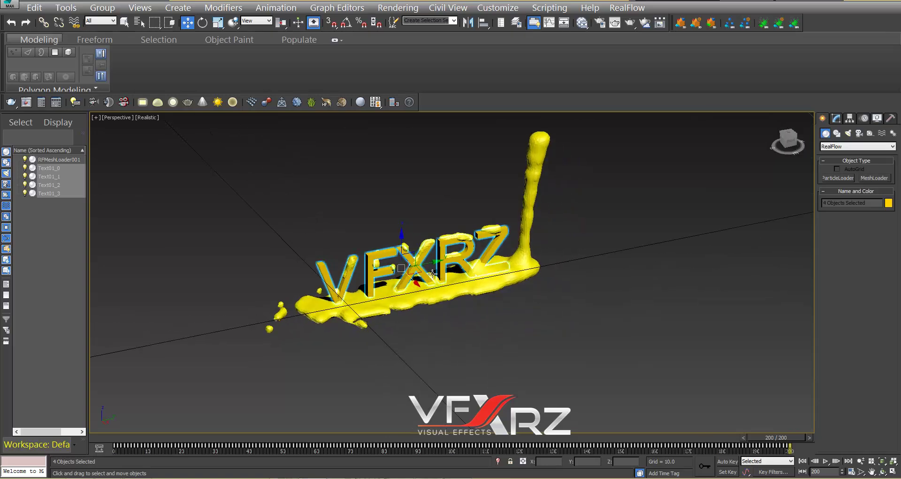
pyautogui.moveTo(417, 285); pyautogui.dragTo(417, 285)
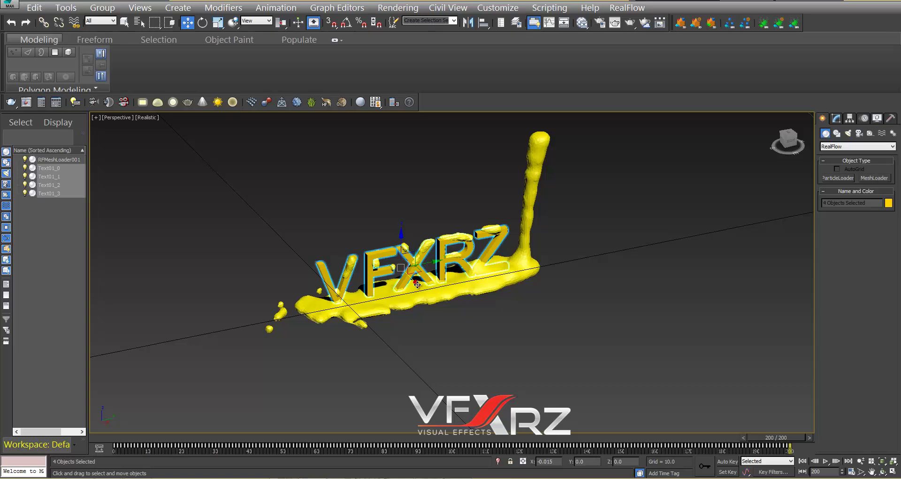
pyautogui.click(788, 141)
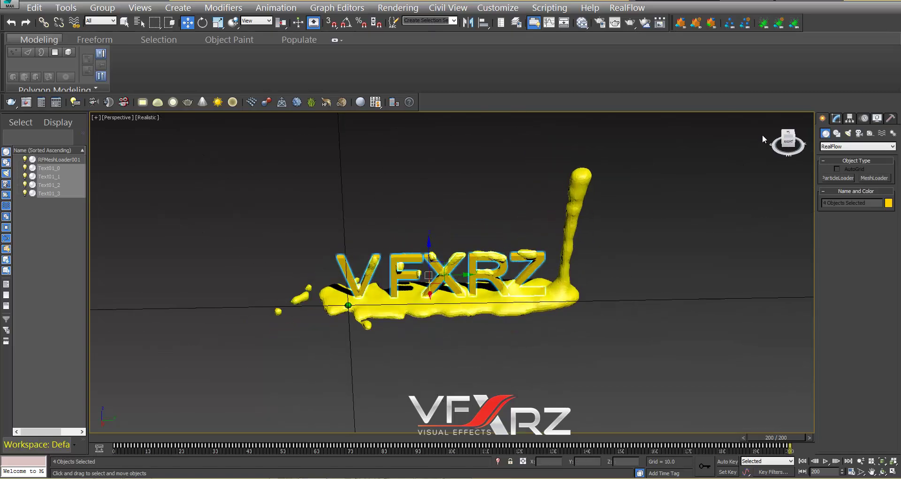
# Scrub the timeline from frame 127 to frame 188 to check the honey's fit around the VFXRZ text
pyautogui.click(539, 437)
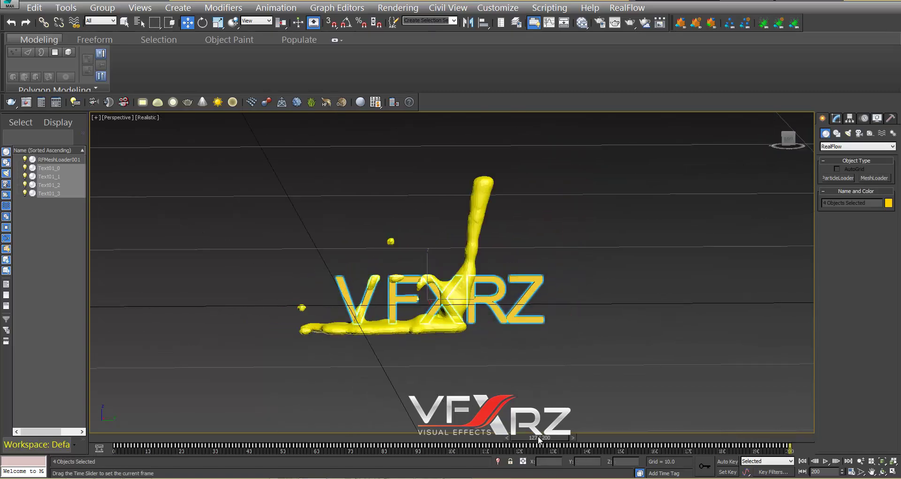
pyautogui.moveTo(539, 437); pyautogui.dragTo(737, 437)
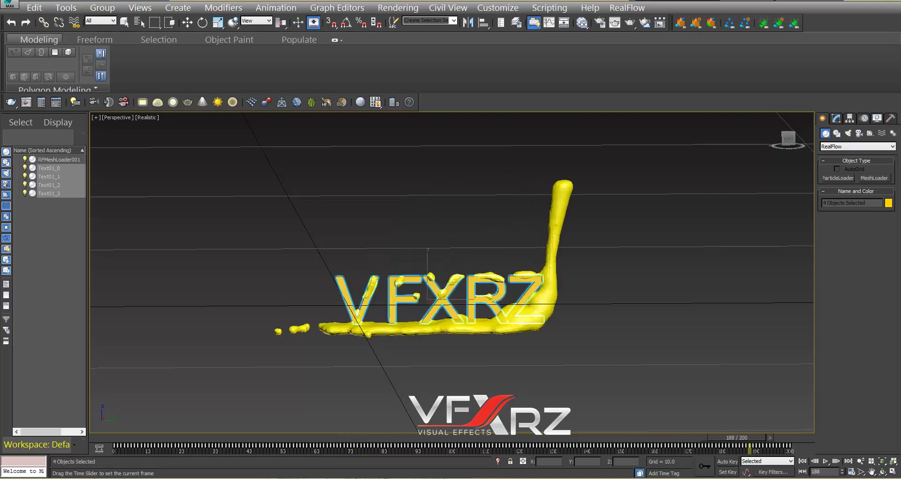
pyautogui.press('w')
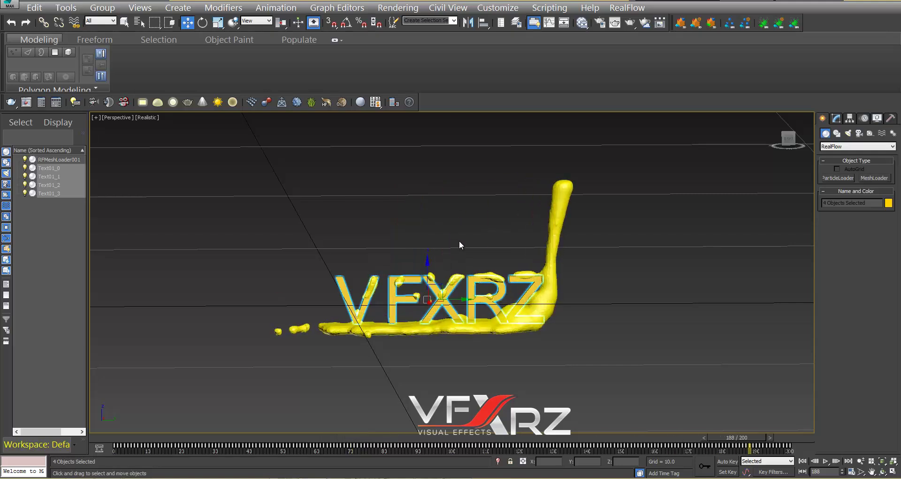
# Open the material editor and examine the parameters of the Arch & Design material Material #76
pyautogui.click(578, 23)
pyautogui.doubleClick(157, 161)
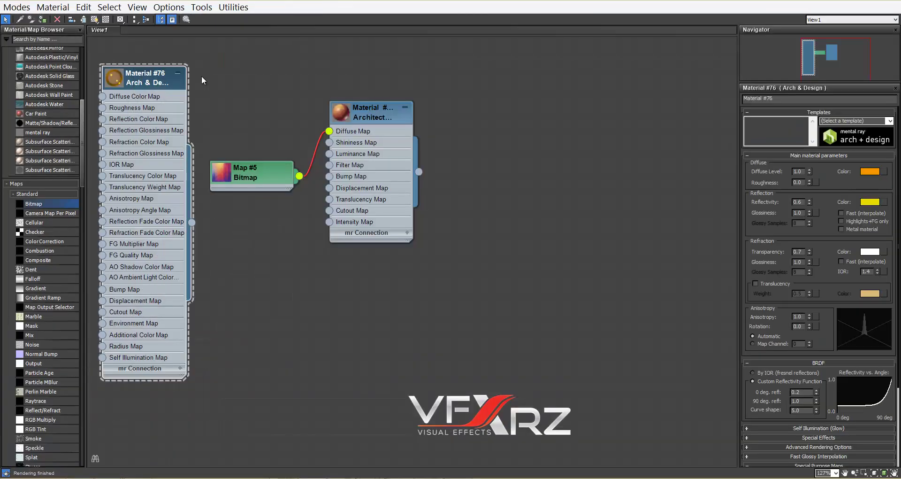
pyautogui.rightClick(203, 80)
pyautogui.moveTo(244, 84)
pyautogui.moveTo(384, 97)
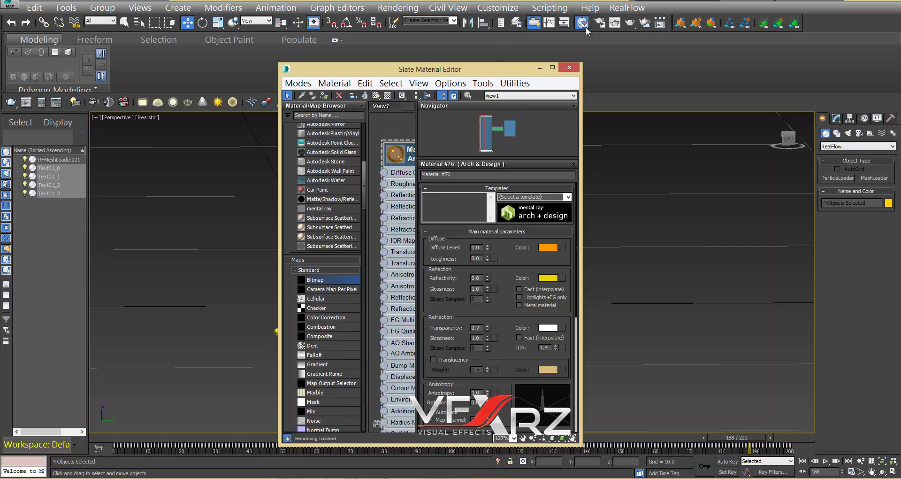
# Check the renderer choices in Render Setup, keep NVIDIA mental ray, and close the render settings
pyautogui.click(601, 24)
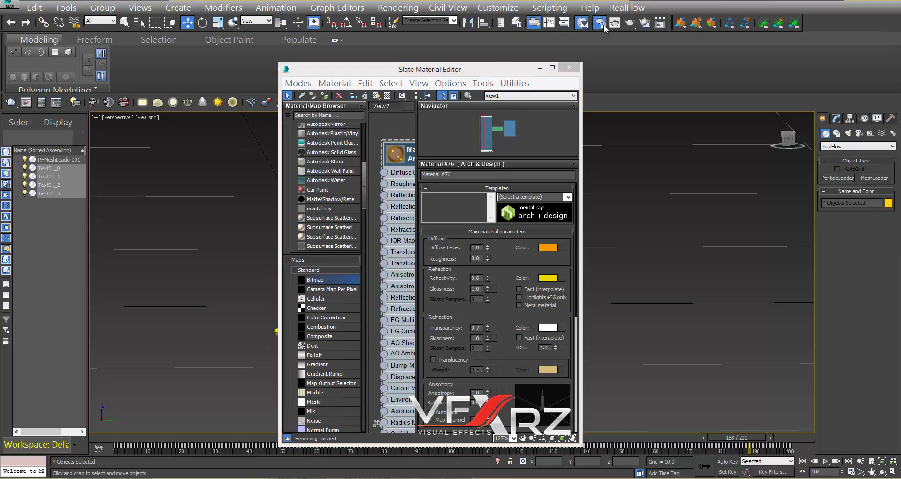
pyautogui.click(700, 134)
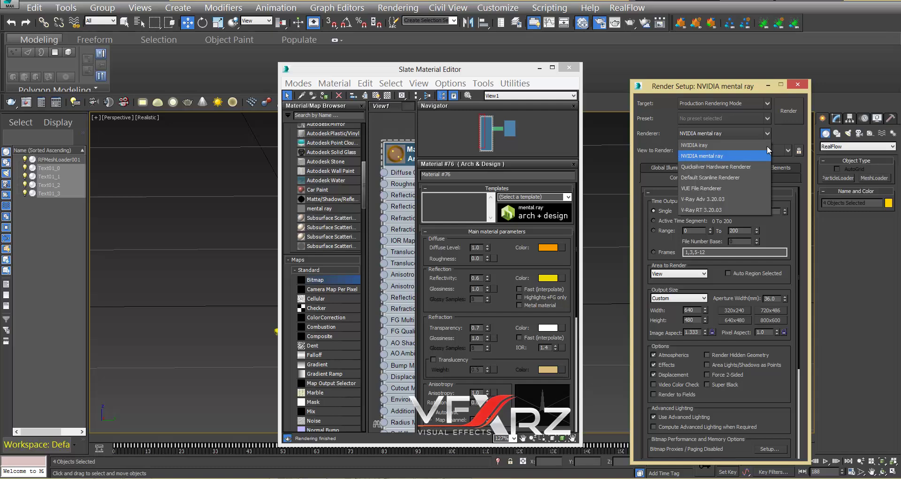
pyautogui.click(798, 85)
pyautogui.click(797, 84)
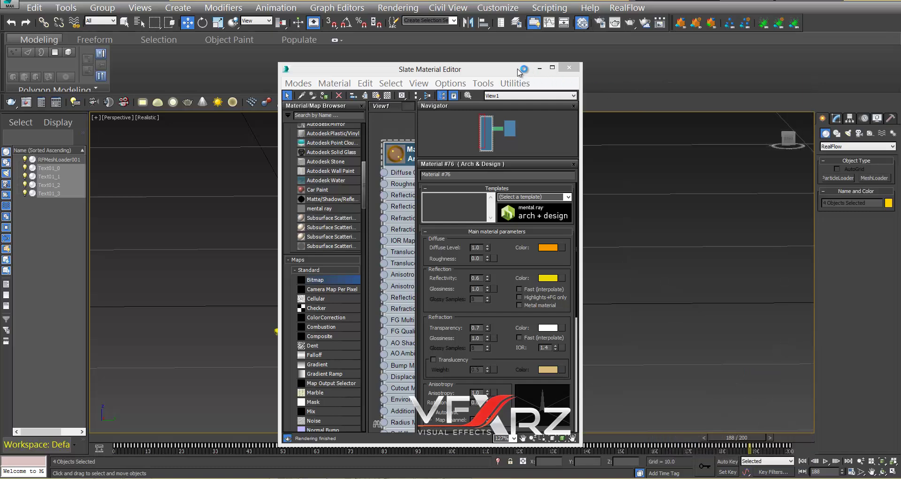
# Maximize the material editor and examine the mental ray material types that can be added, including Arch & Design
pyautogui.doubleClick(519, 72)
pyautogui.rightClick(212, 89)
pyautogui.moveTo(284, 99)
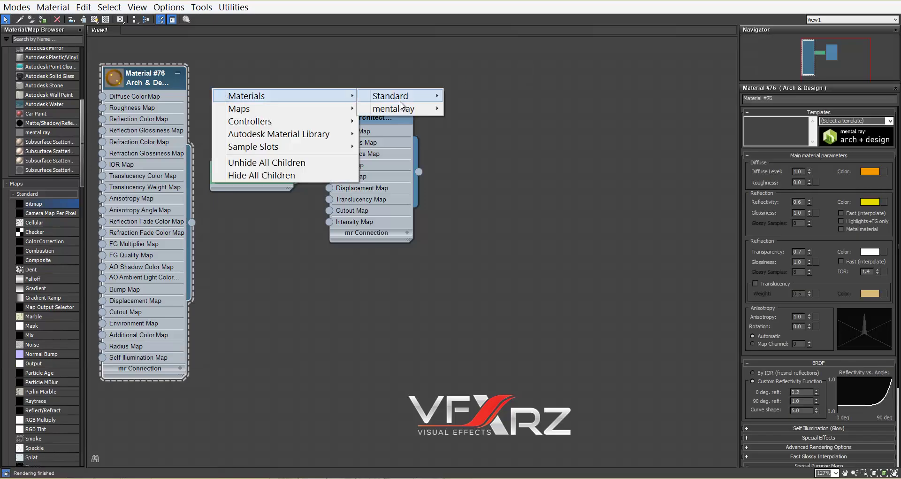
pyautogui.moveTo(425, 108)
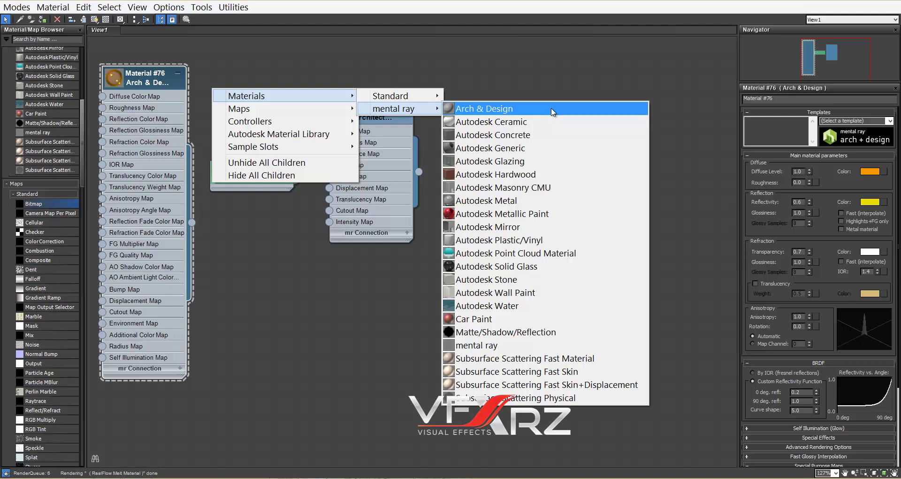
pyautogui.click(190, 79)
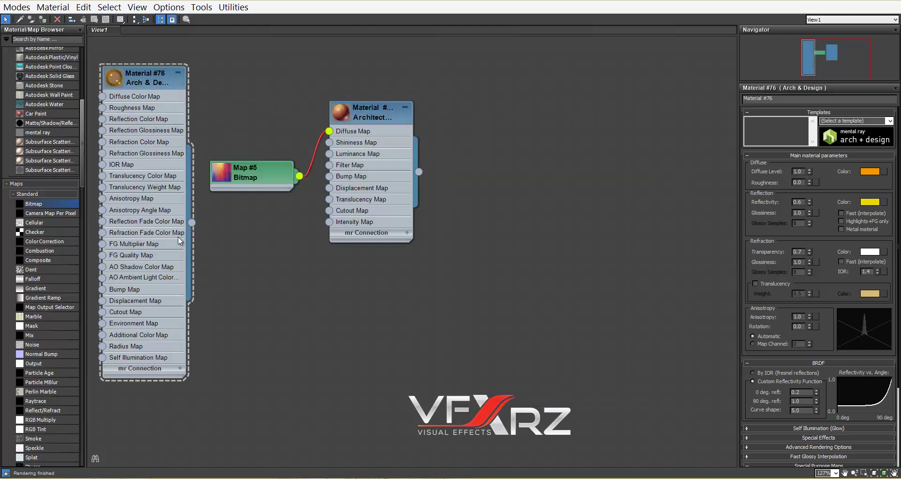
# Examine the enlarged preview of Material #76 and its diffuse, reflection and refraction settings
pyautogui.click(148, 82)
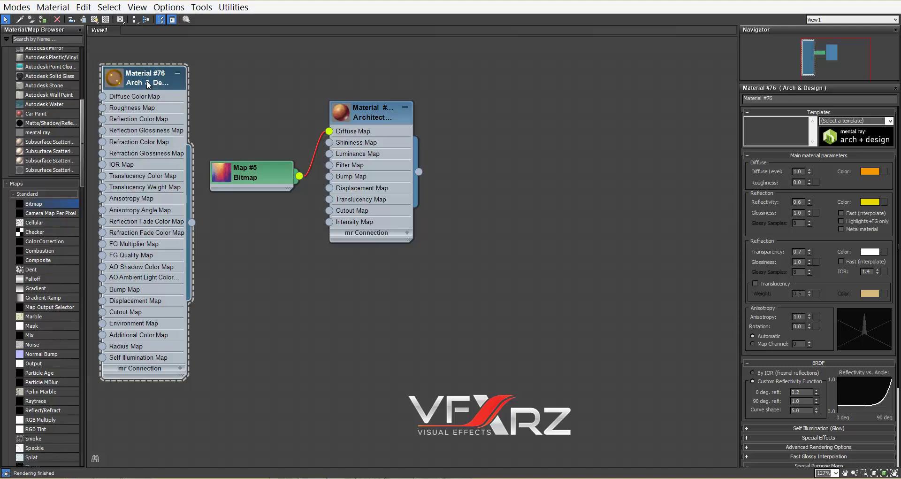
pyautogui.doubleClick(114, 79)
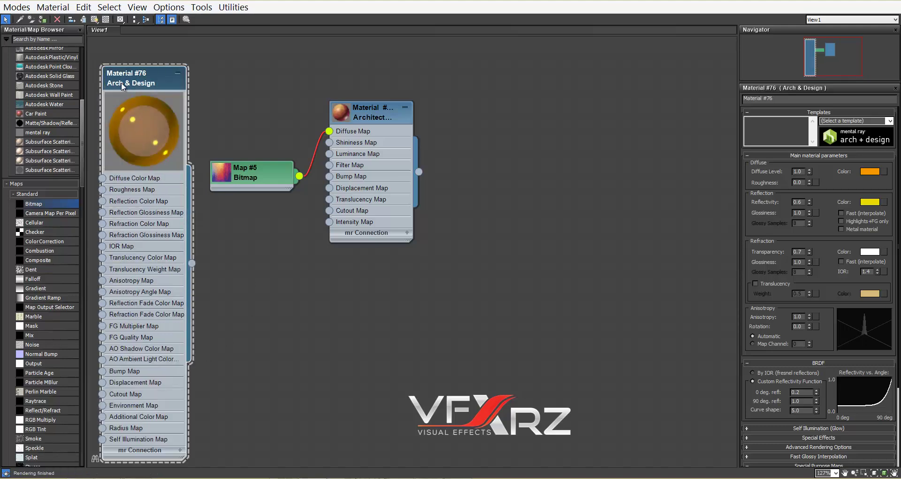
pyautogui.doubleClick(145, 128)
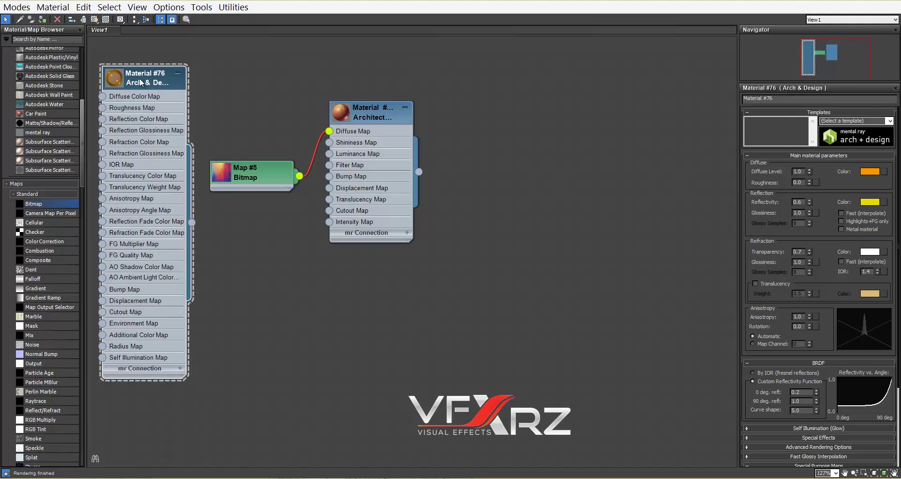
pyautogui.moveTo(789, 228); pyautogui.dragTo(774, 203)
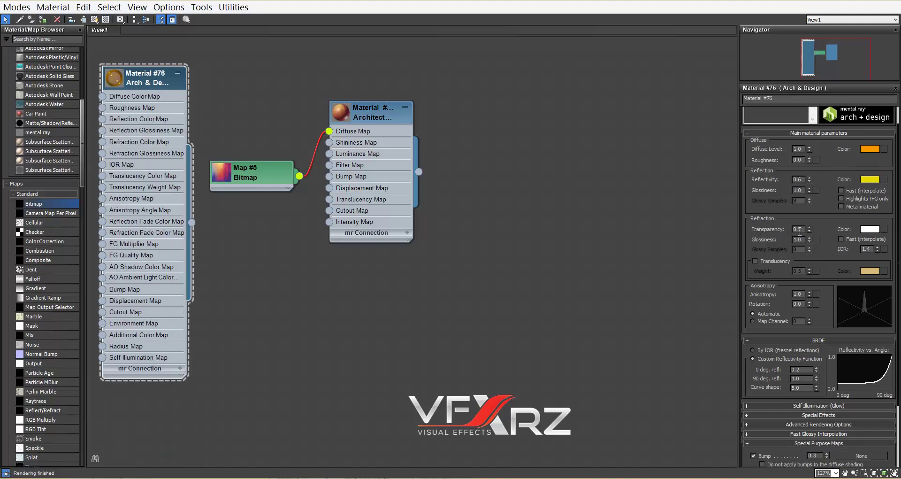
pyautogui.moveTo(800, 231); pyautogui.dragTo(845, 197)
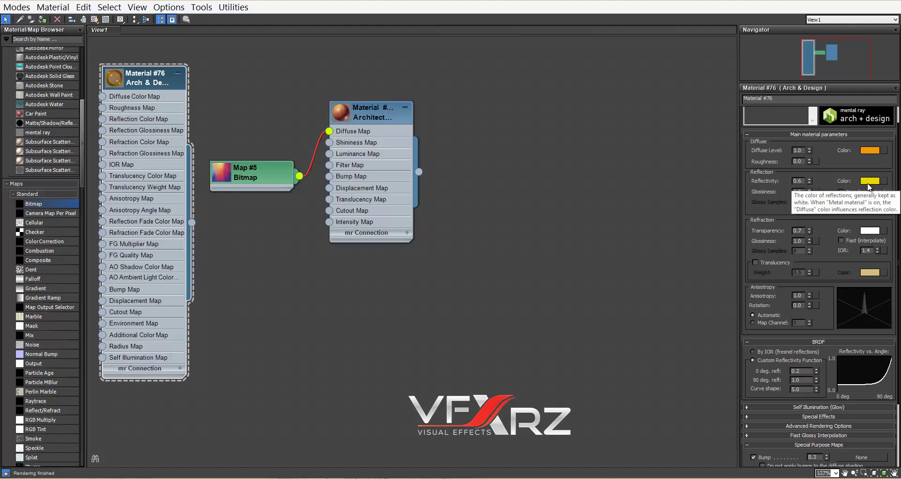
pyautogui.moveTo(829, 180); pyautogui.dragTo(830, 165)
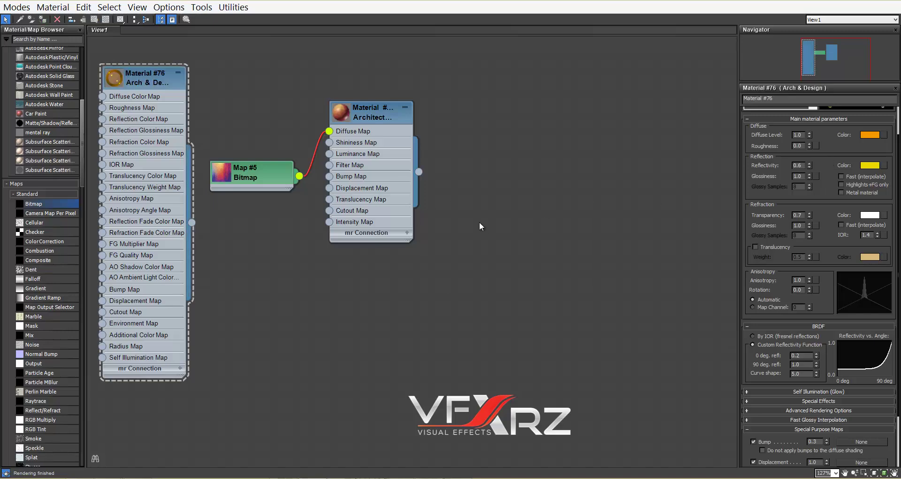
# Look through the Standard material types available for a new node, without adding one
pyautogui.rightClick(467, 205)
pyautogui.moveTo(483, 214)
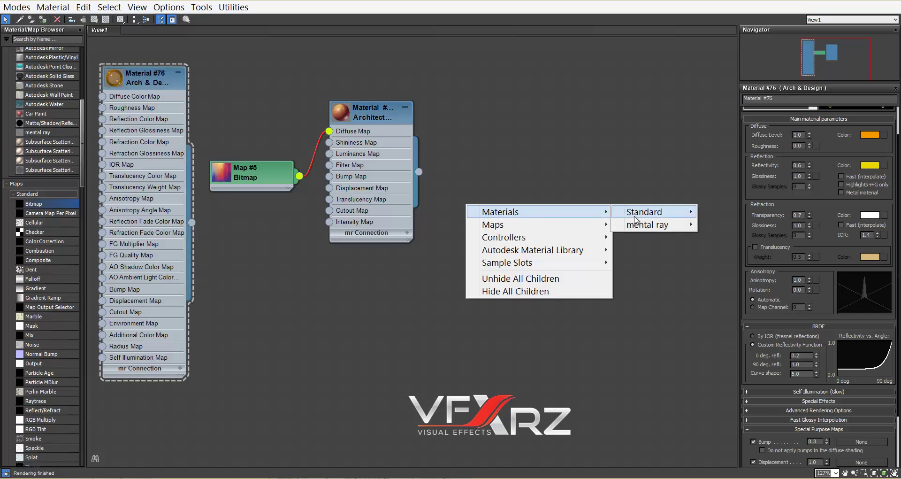
pyautogui.moveTo(668, 217)
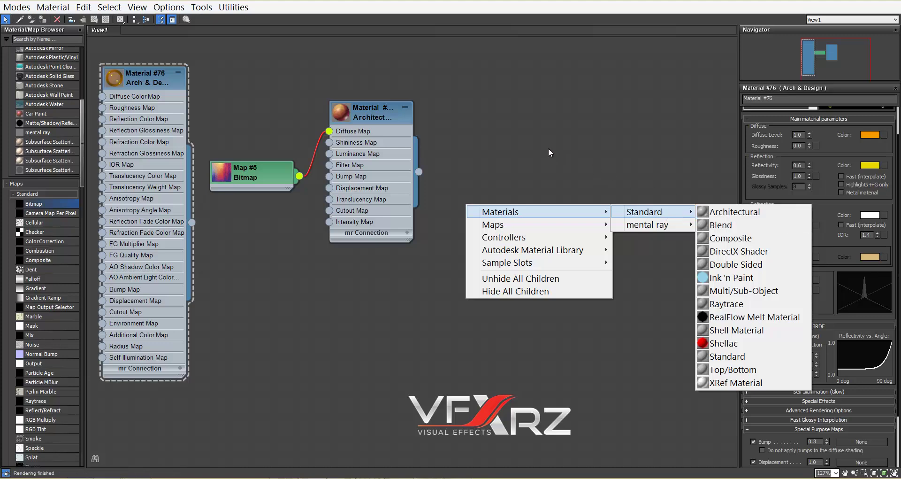
pyautogui.click(528, 160)
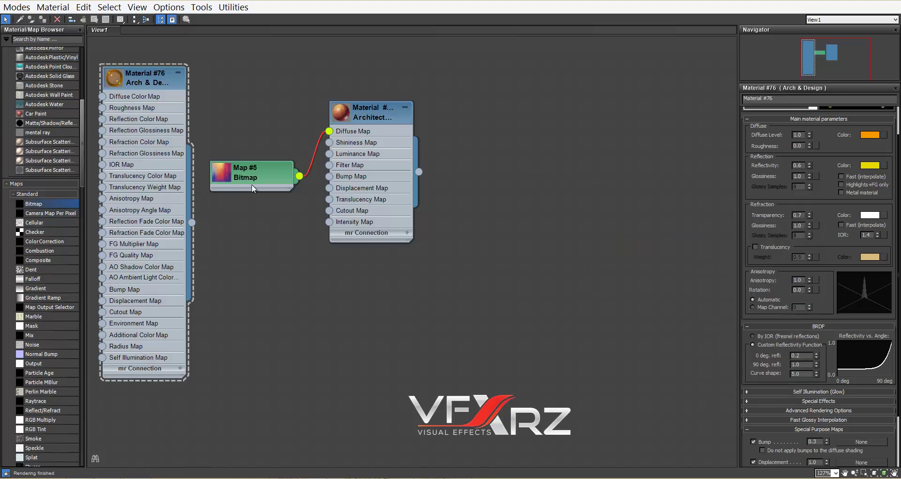
# Space the Architectural material node farther from the Map #5 bitmap node, keeping the bitmap node in its original place
pyautogui.moveTo(357, 117); pyautogui.dragTo(393, 117)
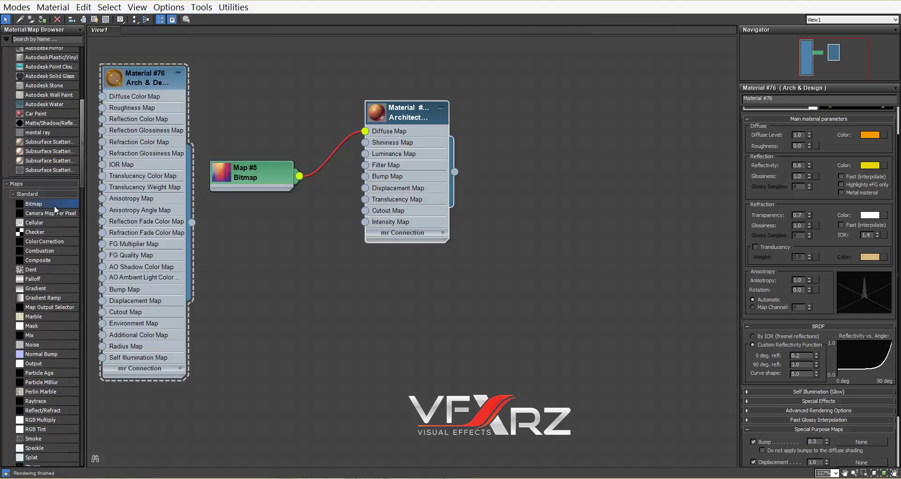
pyautogui.moveTo(279, 186); pyautogui.dragTo(268, 180)
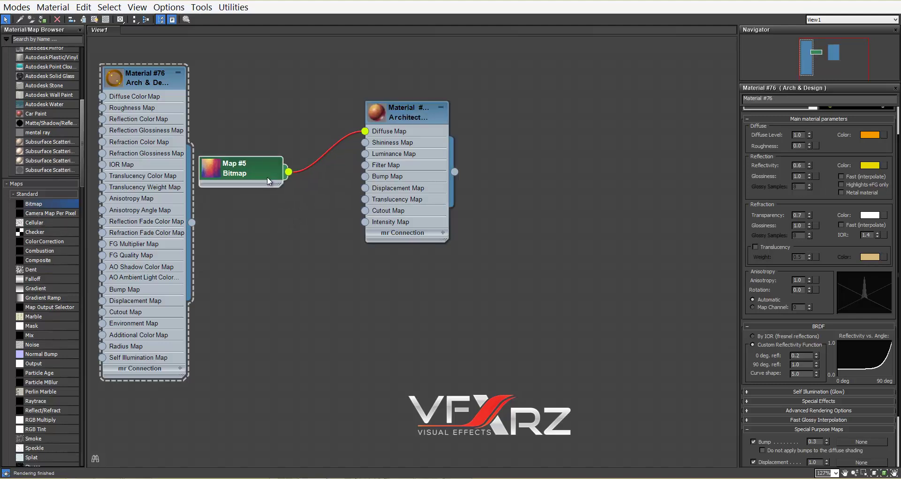
pyautogui.hotkey('ctrl', 'z')
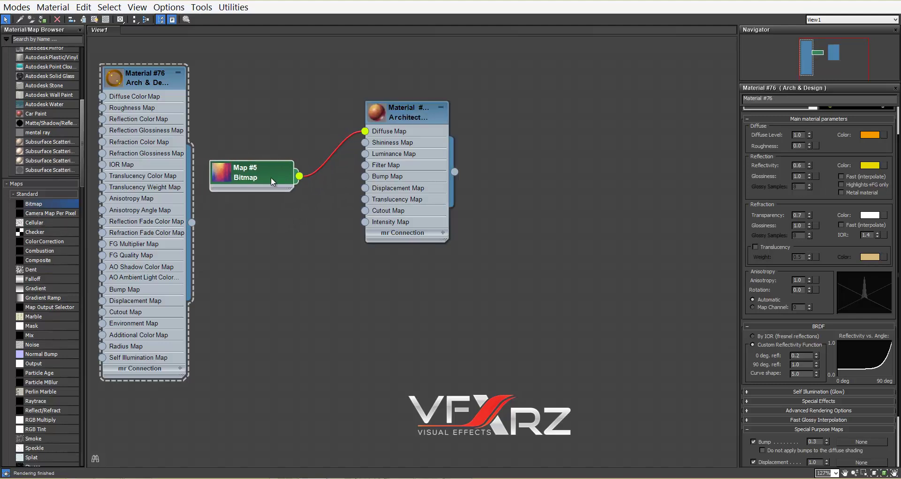
# Check the image file used by the Map #5 bitmap, keep q.png, and minimize the restored, widened material editor
pyautogui.click(271, 176)
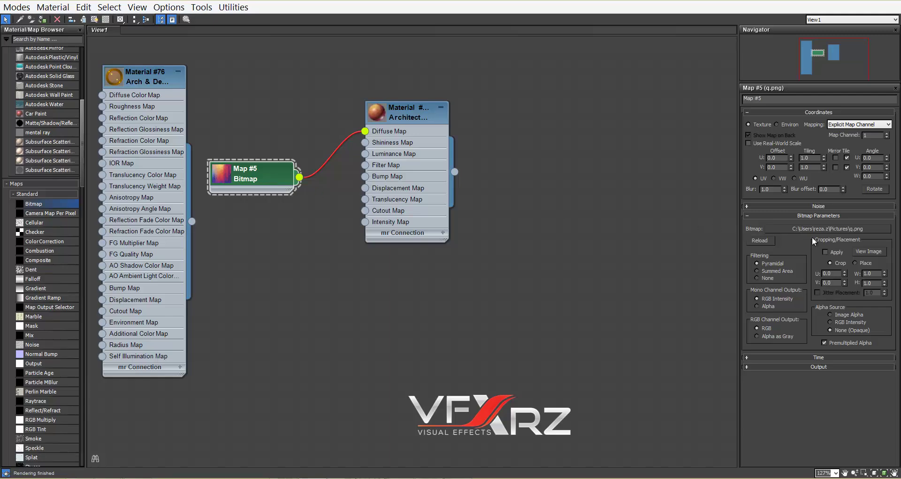
pyautogui.click(844, 232)
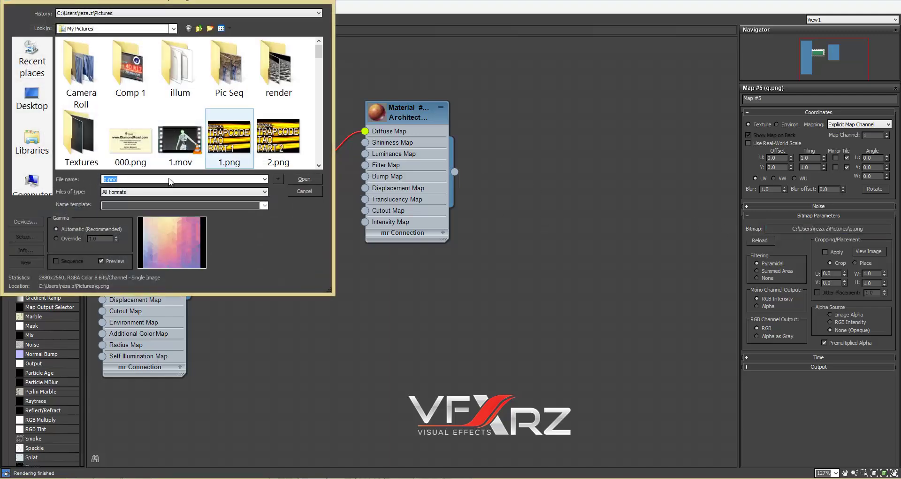
pyautogui.click(302, 191)
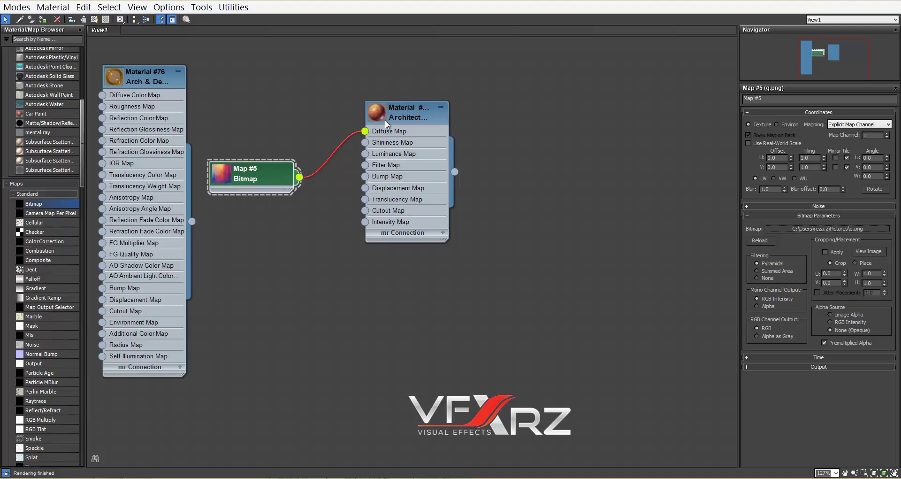
pyautogui.moveTo(385, 117)
pyautogui.mouseDown()
pyautogui.moveTo(410, 114)
pyautogui.moveTo(398, 109)
pyautogui.mouseUp()
pyautogui.press('super+Down')
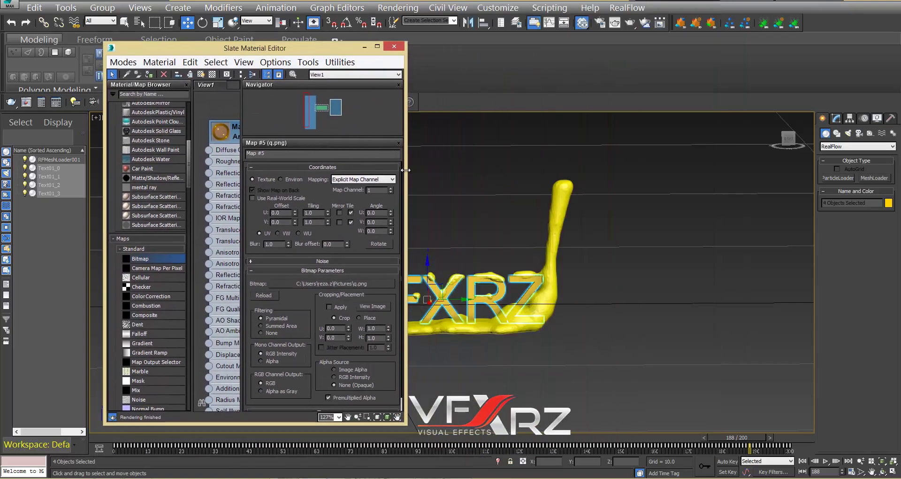
pyautogui.moveTo(406, 170); pyautogui.dragTo(638, 170)
pyautogui.click(601, 47)
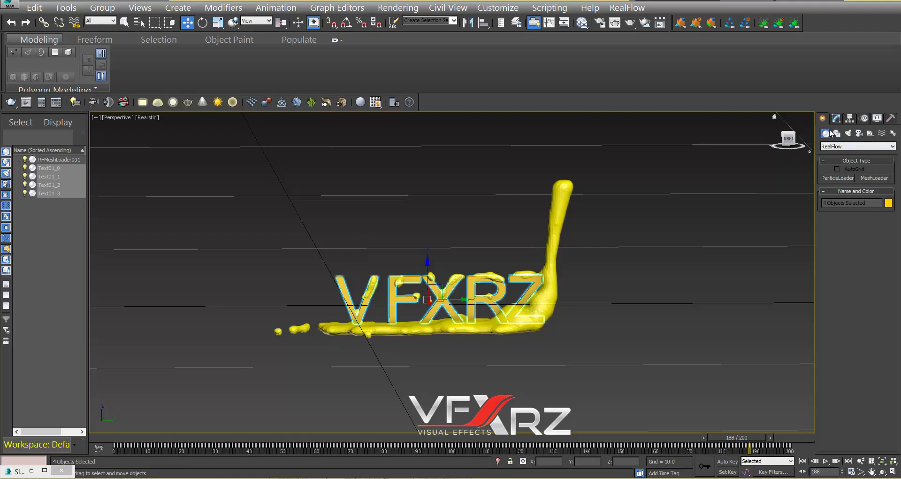
# Create a Standard Primitives plane about 13.7 long and 51.6 wide spanning the area around the VFXRZ text and honey
pyautogui.click(840, 146)
pyautogui.click(884, 156)
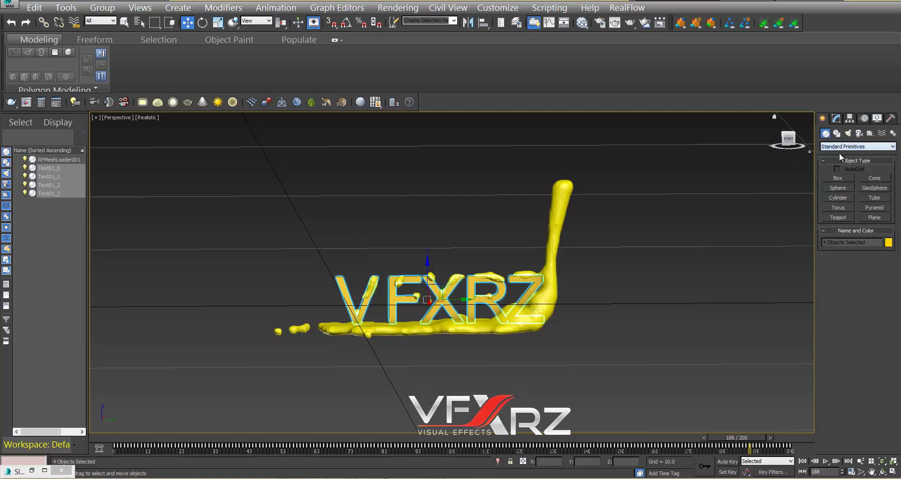
pyautogui.click(886, 217)
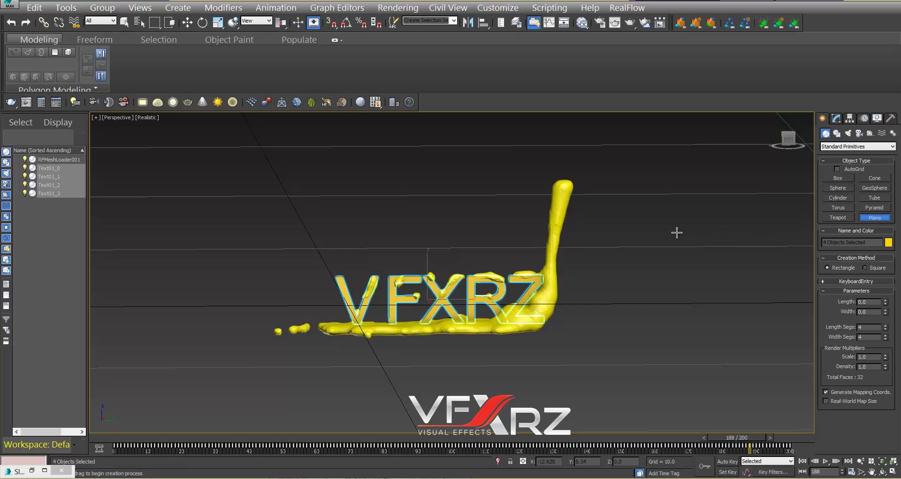
pyautogui.moveTo(746, 148); pyautogui.dragTo(104, 446)
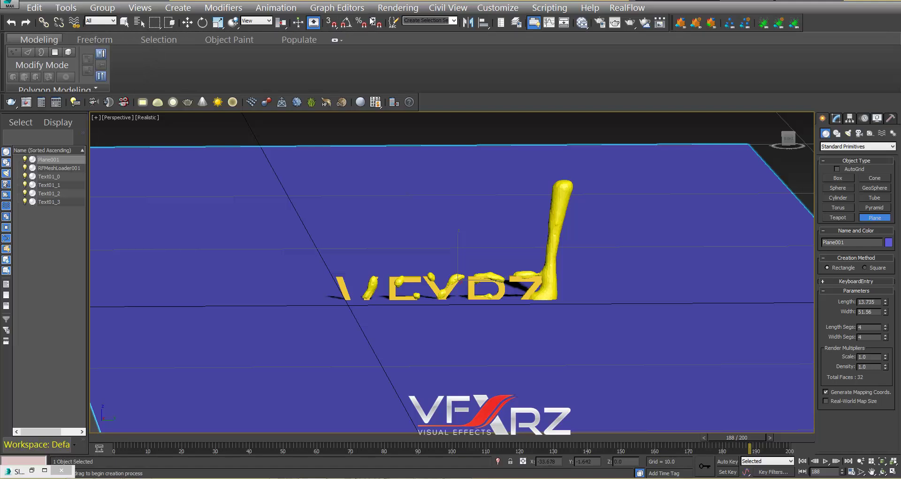
# Lower the plane along Z to about -0.571 so it lies beneath the text and honey
pyautogui.click(187, 22)
pyautogui.moveTo(460, 242); pyautogui.dragTo(463, 282)
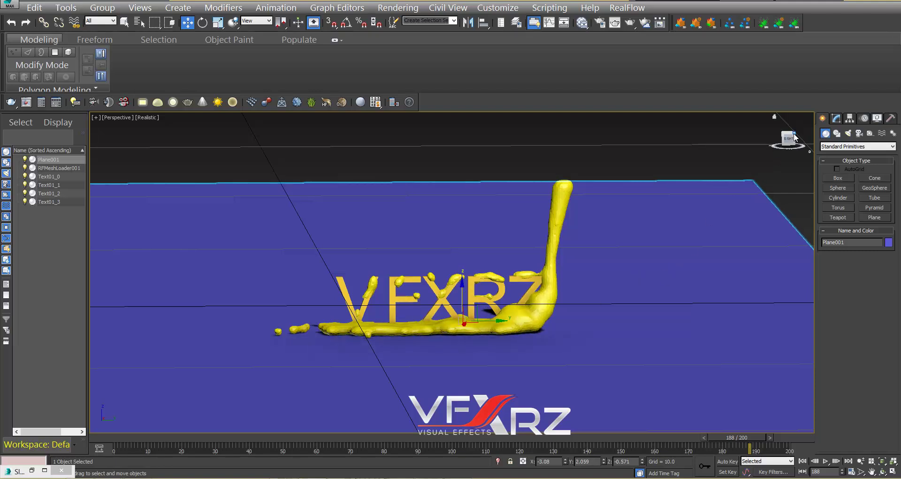
pyautogui.moveTo(794, 139); pyautogui.dragTo(792, 143)
pyautogui.moveTo(789, 143); pyautogui.dragTo(794, 143)
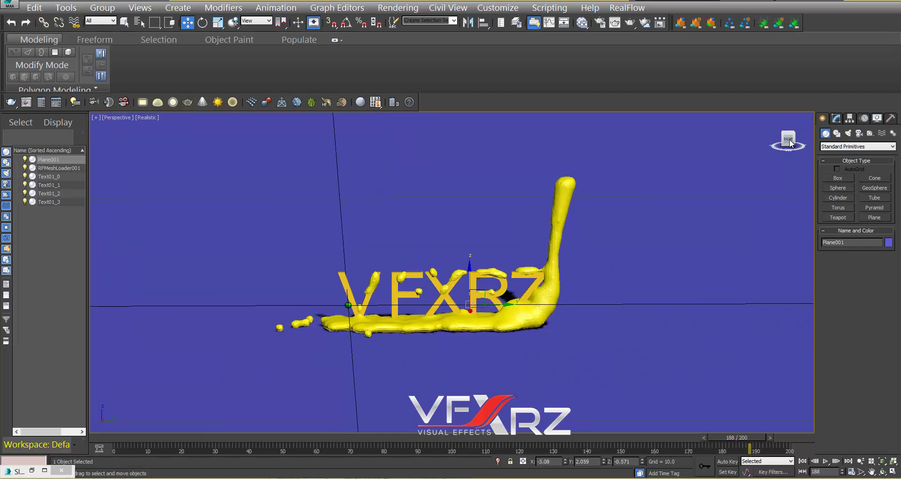
# Assign the bitmap-textured Architectural material to the ground plane and the Arch & Design material to the honey mesh
pyautogui.click(45, 470)
pyautogui.moveTo(426, 1); pyautogui.dragTo(108, 42)
pyautogui.moveTo(296, 111); pyautogui.dragTo(317, 114)
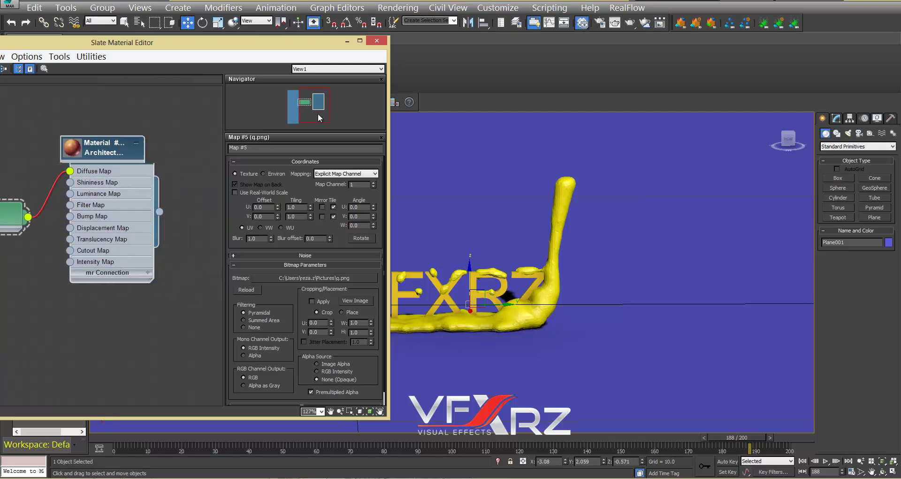
pyautogui.moveTo(108, 188); pyautogui.dragTo(449, 149)
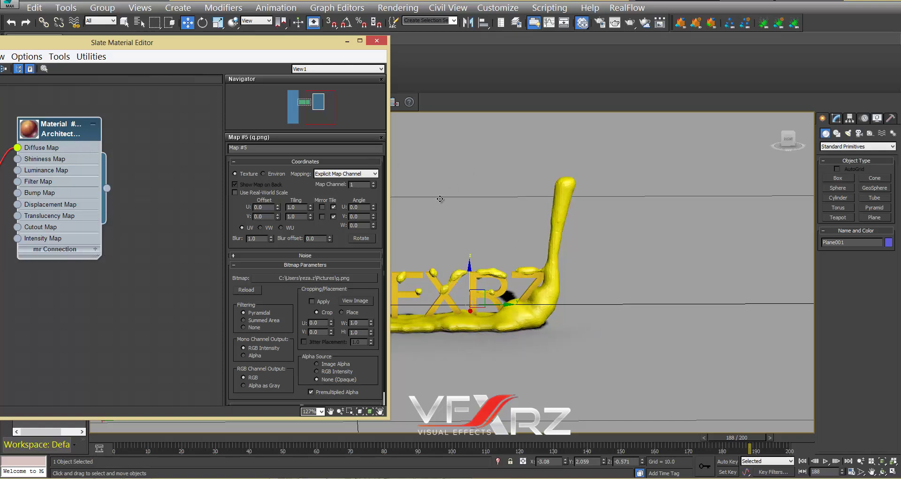
pyautogui.moveTo(322, 106); pyautogui.dragTo(296, 109)
pyautogui.moveTo(100, 229); pyautogui.dragTo(565, 207)
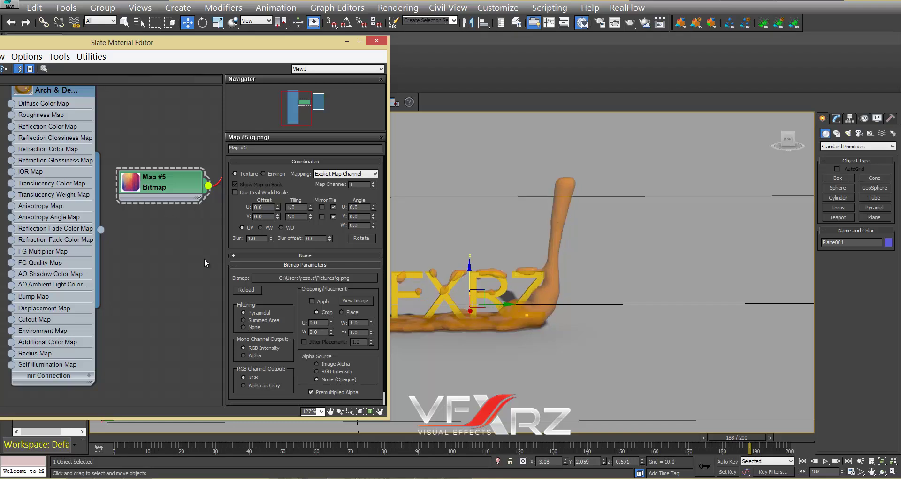
# Assign the Architectural material to every letter of the VFXRZ text and minimize the material editor
pyautogui.moveTo(204, 258); pyautogui.dragTo(60, 281, button='middle')
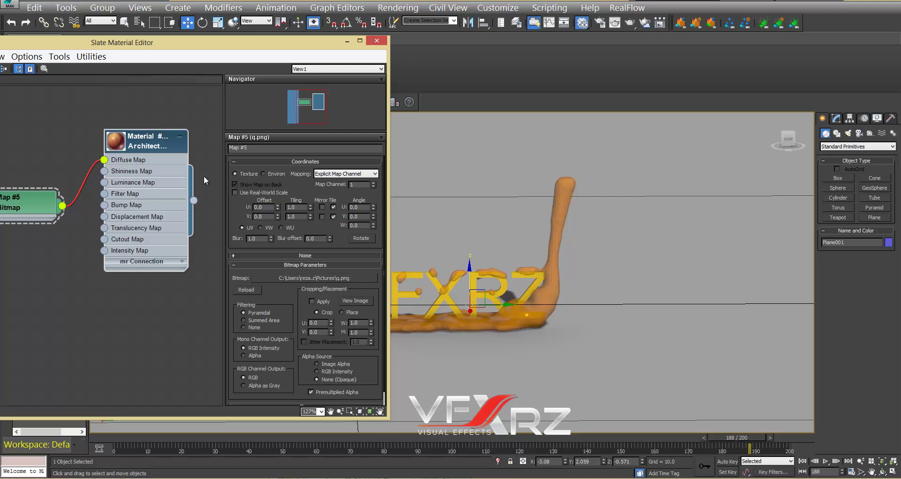
pyautogui.moveTo(257, 46); pyautogui.dragTo(193, 45)
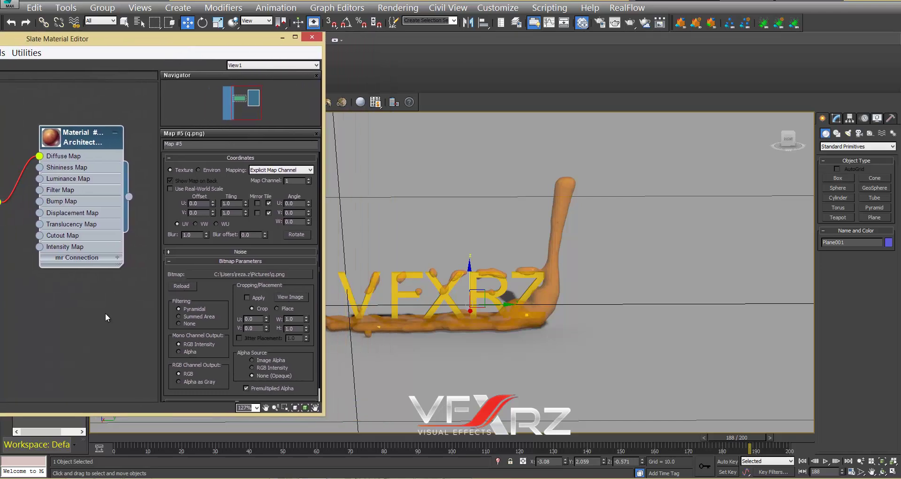
pyautogui.moveTo(128, 197); pyautogui.dragTo(453, 319)
pyautogui.moveTo(355, 298); pyautogui.dragTo(352, 297)
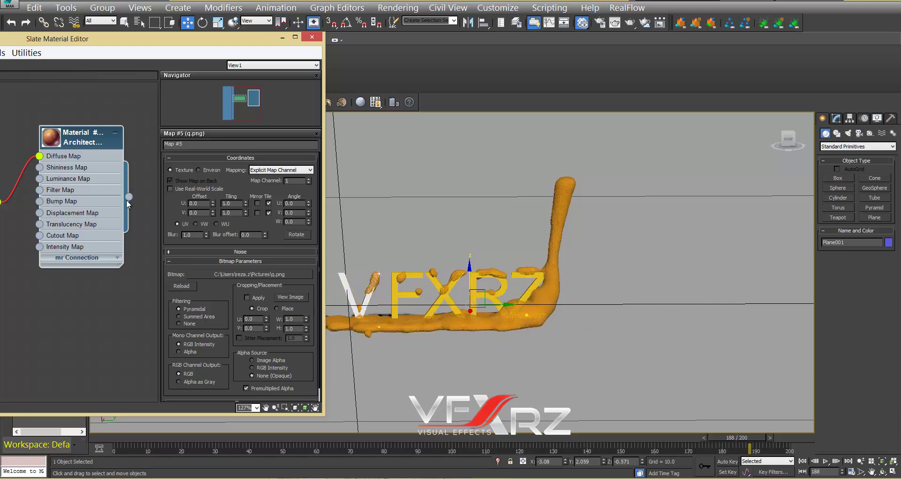
pyautogui.moveTo(239, 224); pyautogui.dragTo(397, 293)
pyautogui.moveTo(130, 197); pyautogui.dragTo(446, 300)
pyautogui.moveTo(130, 196); pyautogui.dragTo(478, 298)
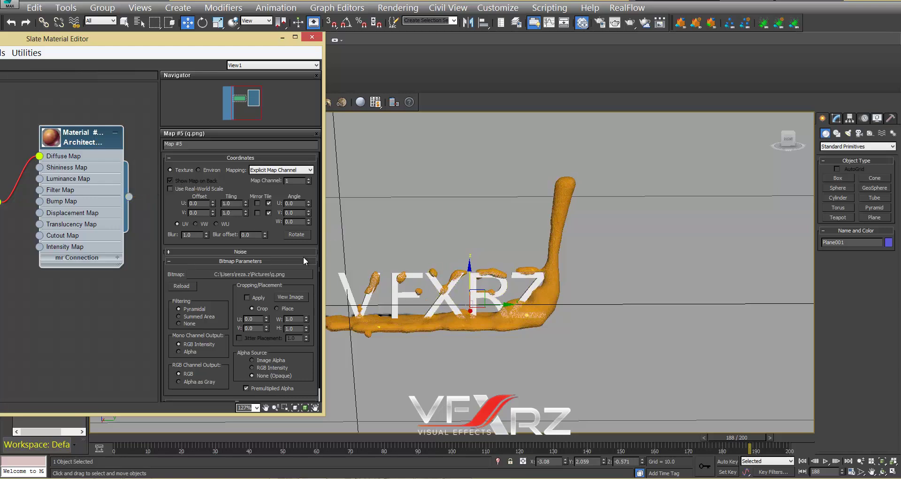
pyautogui.click(282, 37)
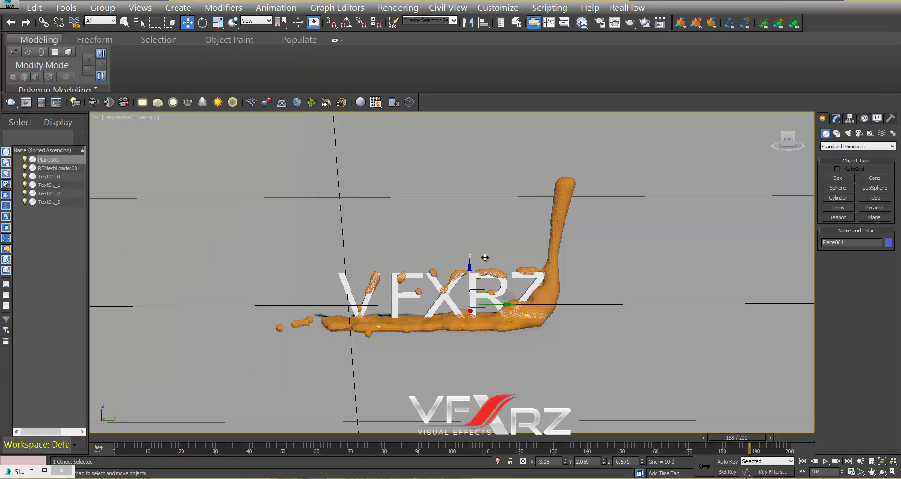
# Create a standard Free Direct light near the VFXRZ text and raise it along Z to about 2.346
pyautogui.click(848, 133)
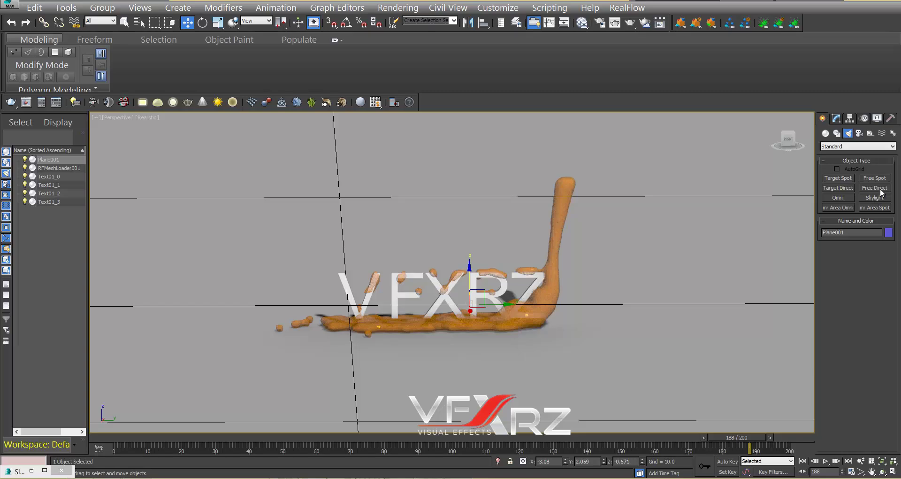
pyautogui.click(881, 189)
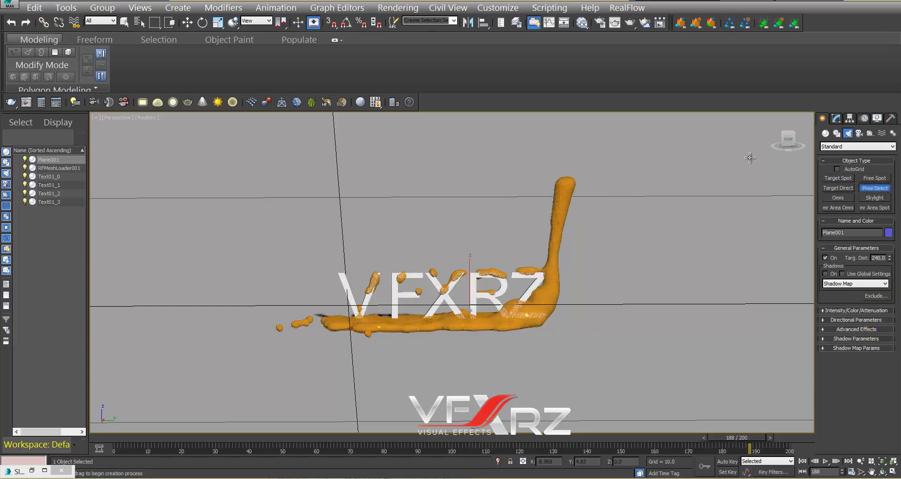
pyautogui.click(479, 178)
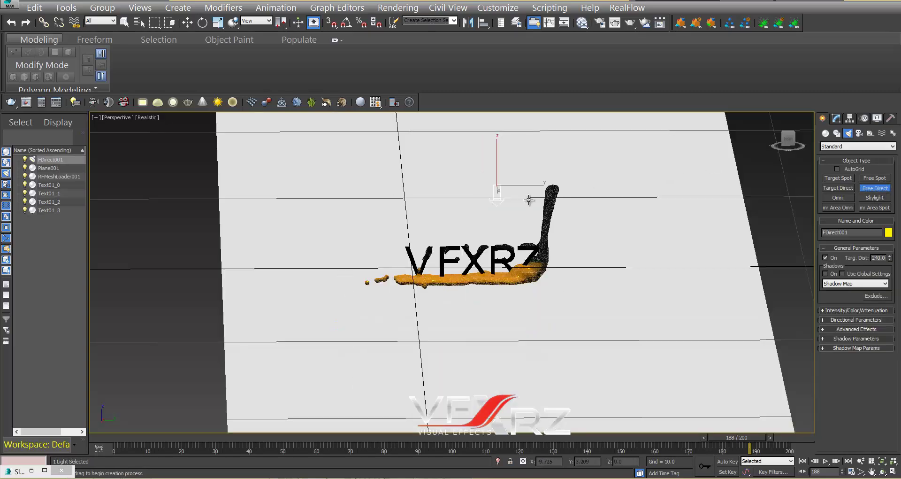
pyautogui.scroll(-5, 529, 200)
pyautogui.click(187, 22)
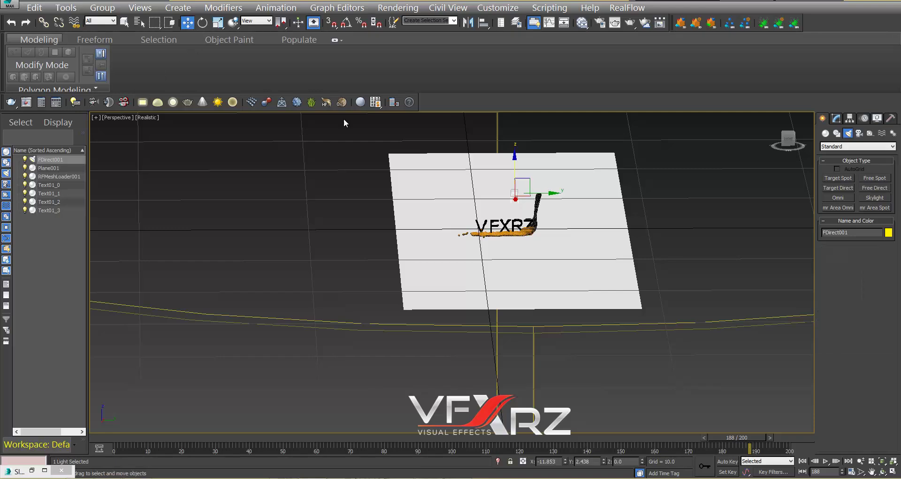
pyautogui.moveTo(515, 159); pyautogui.dragTo(518, 112)
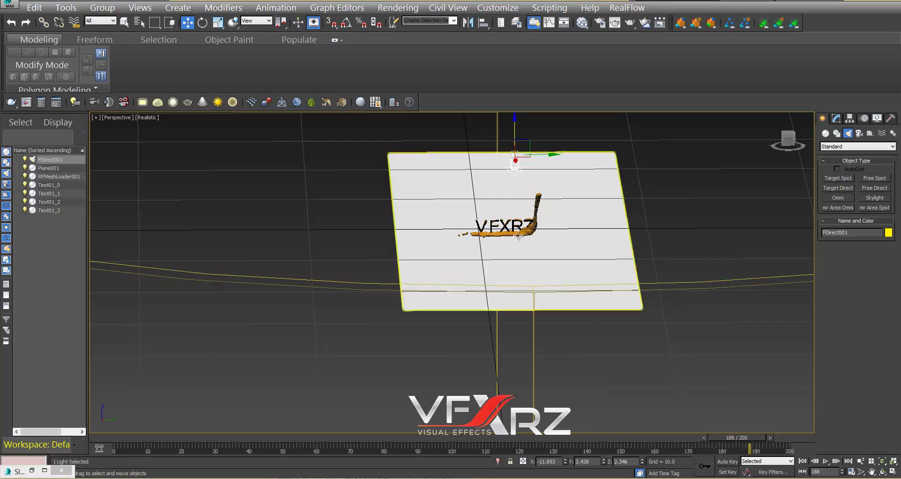
# Render a test image of the perspective view at frame 188 to check the lighting and materials
pyautogui.scroll(5, 507, 225)
pyautogui.scroll(-3, 569, 215)
pyautogui.scroll(3, 540, 220)
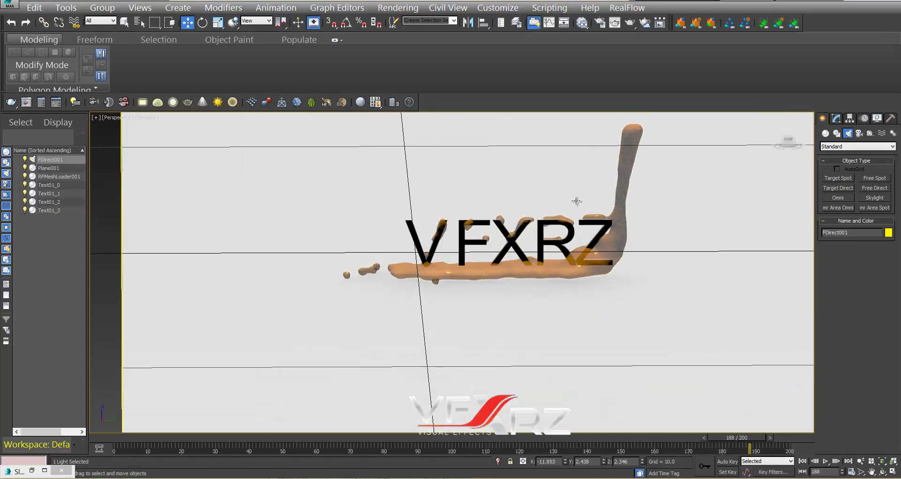
pyautogui.moveTo(576, 201); pyautogui.dragTo(526, 218, button='middle')
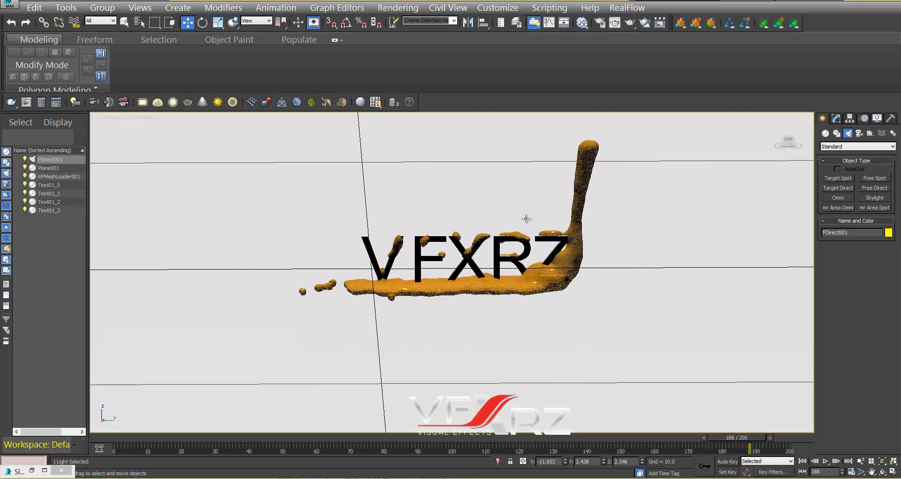
pyautogui.click(615, 23)
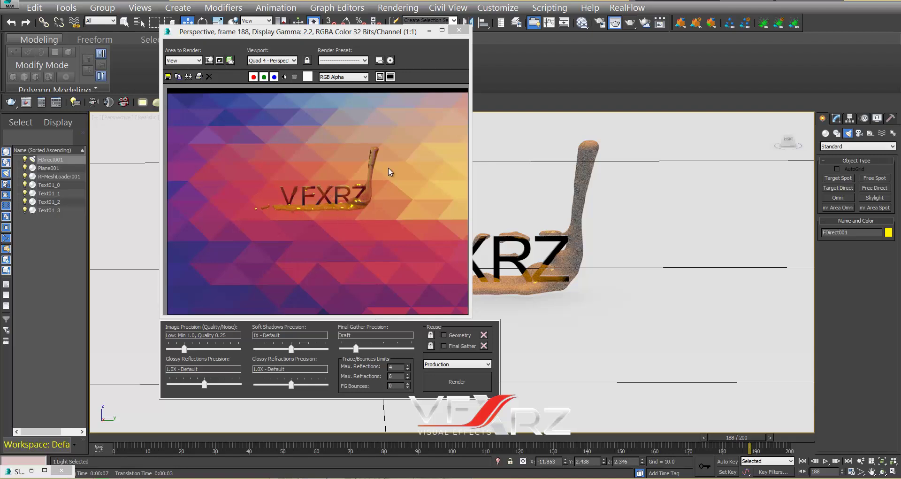
pyautogui.click(458, 30)
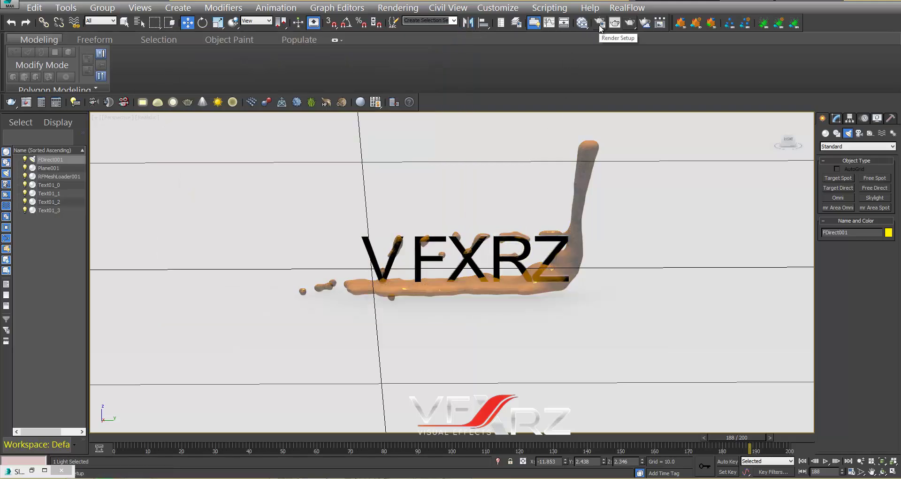
# Set the mental ray render's time output to the frame range 0 to 200
pyautogui.click(599, 25)
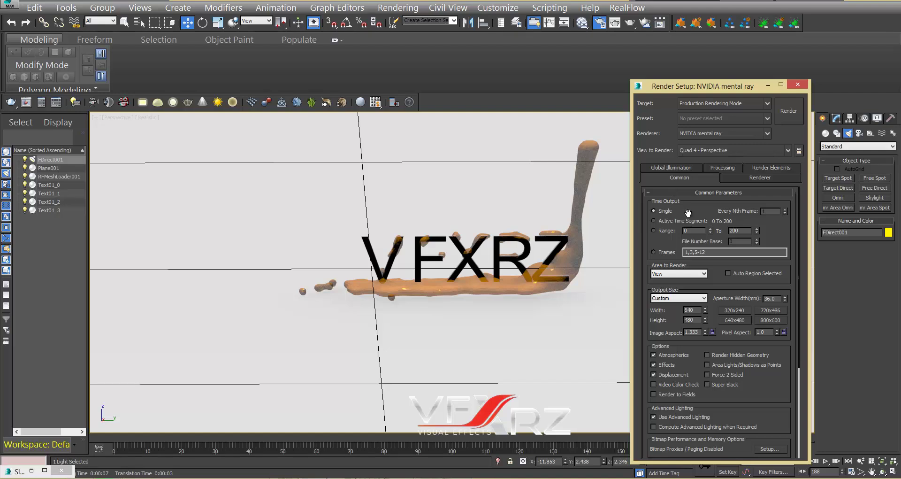
pyautogui.click(666, 230)
pyautogui.moveTo(772, 242)
pyautogui.mouseDown()
pyautogui.moveTo(763, 216)
pyautogui.moveTo(763, 228)
pyautogui.mouseUp()
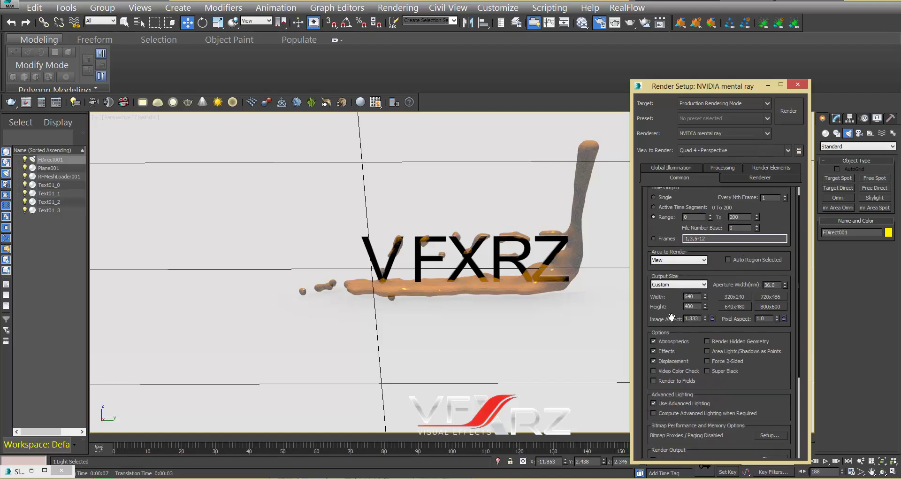
# Create a new folder inside Pictures\render and open it as the location for the render output file
pyautogui.moveTo(672, 318); pyautogui.dragTo(674, 192)
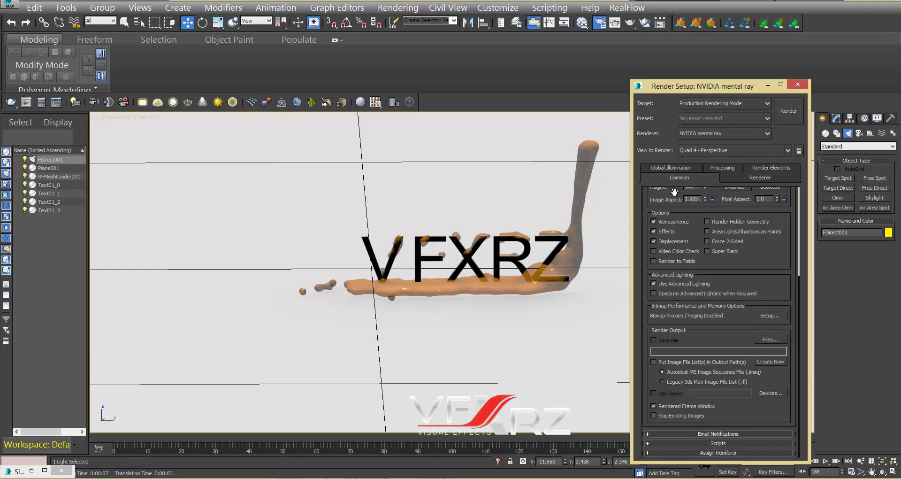
pyautogui.click(770, 340)
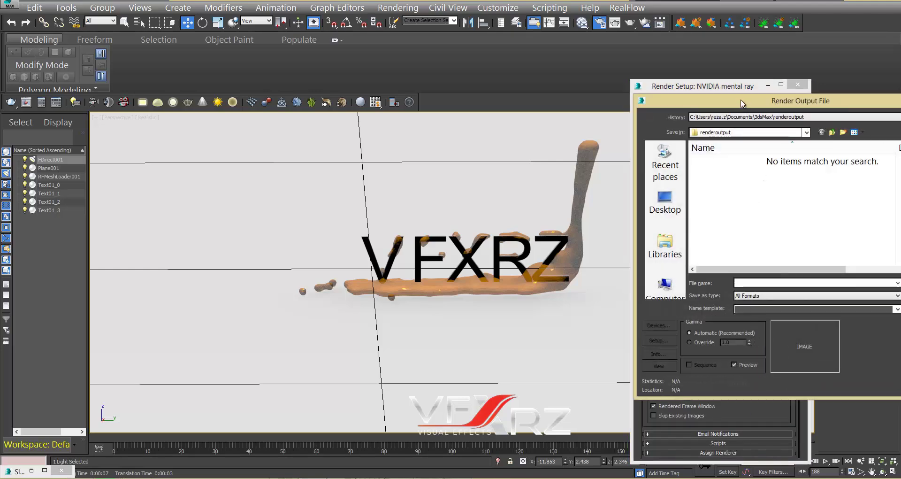
pyautogui.moveTo(743, 103); pyautogui.dragTo(334, 71)
pyautogui.click(265, 226)
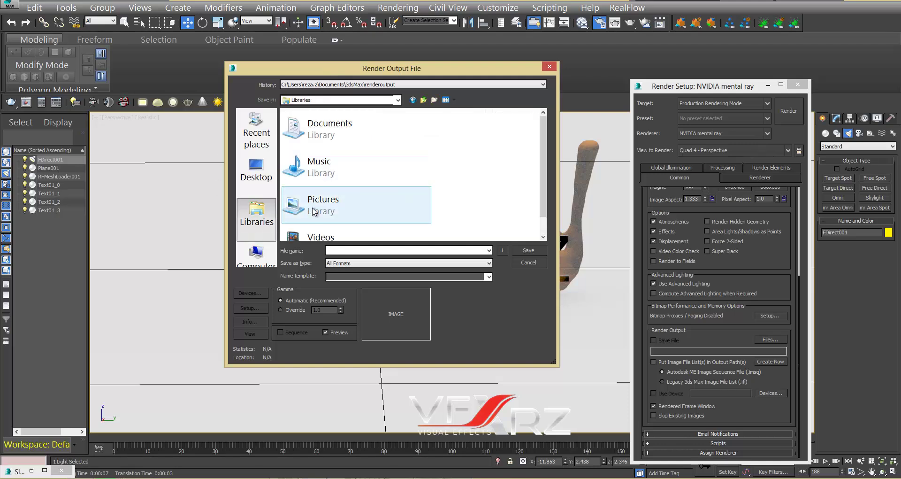
pyautogui.doubleClick(314, 212)
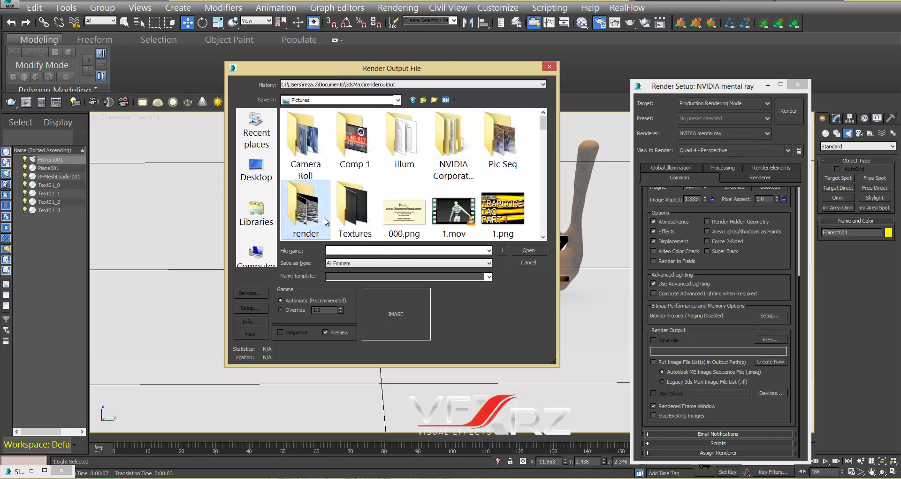
pyautogui.doubleClick(325, 221)
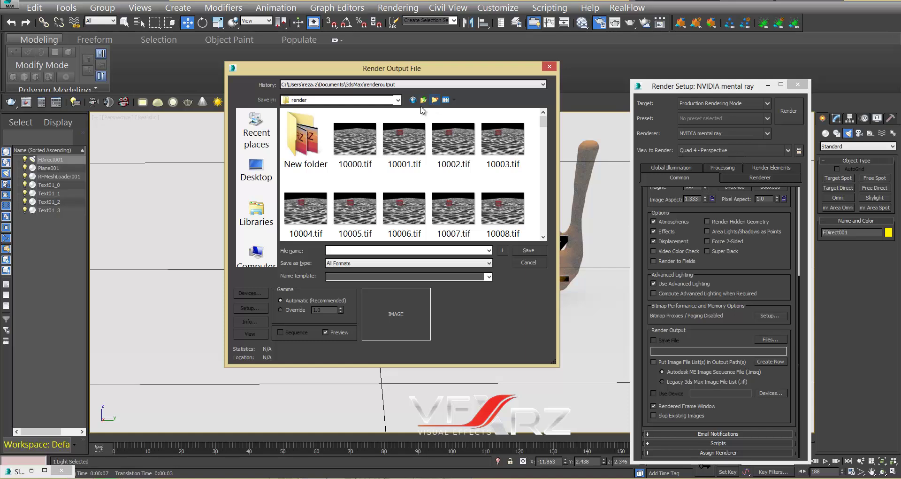
pyautogui.click(378, 134)
pyautogui.doubleClick(369, 144)
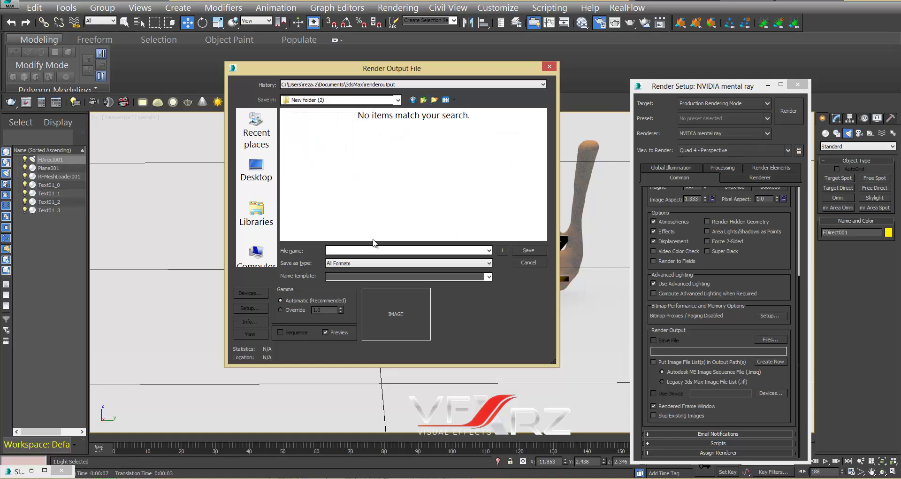
# Save the render output under the name 2 as a TIF image with 8-bit color, no compression and 300 dots per inch
pyautogui.doubleClick(349, 248)
pyautogui.write('2')
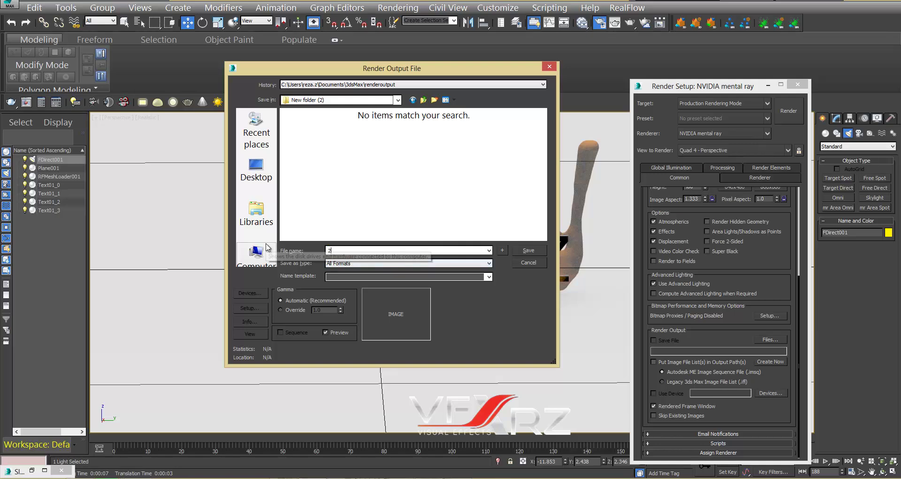
pyautogui.click(375, 263)
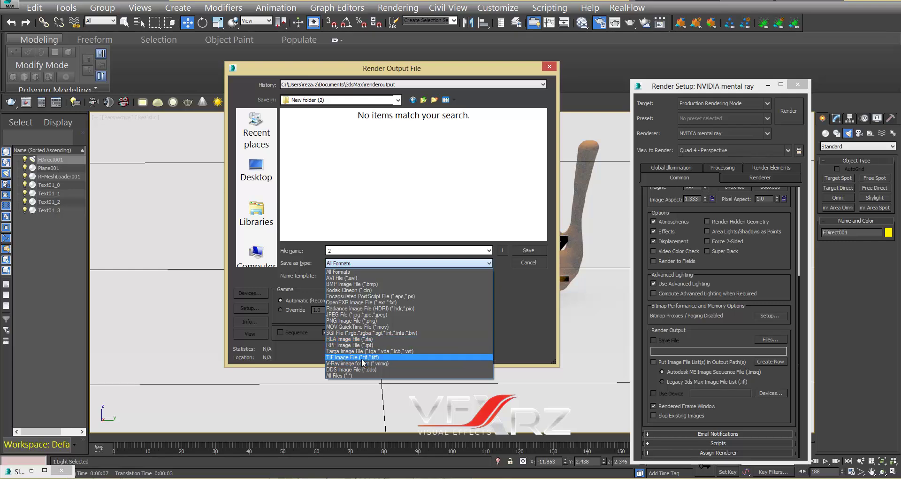
pyautogui.click(361, 358)
pyautogui.click(539, 248)
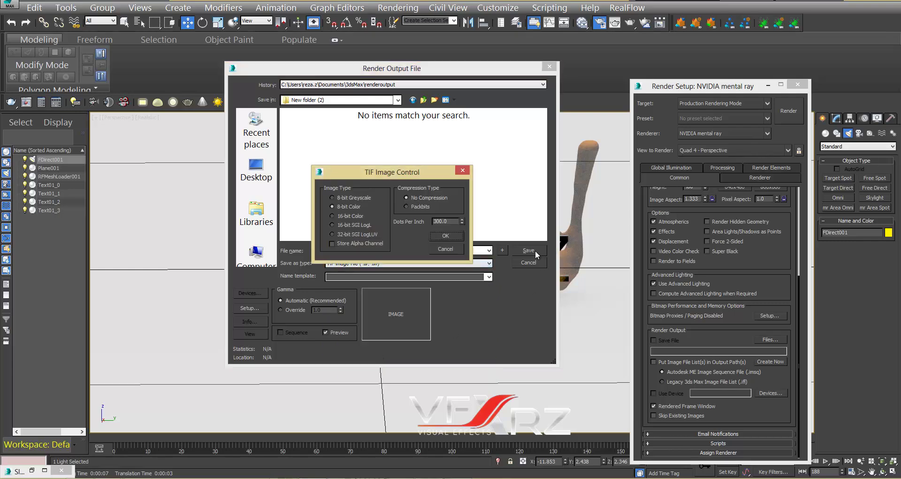
pyautogui.click(446, 236)
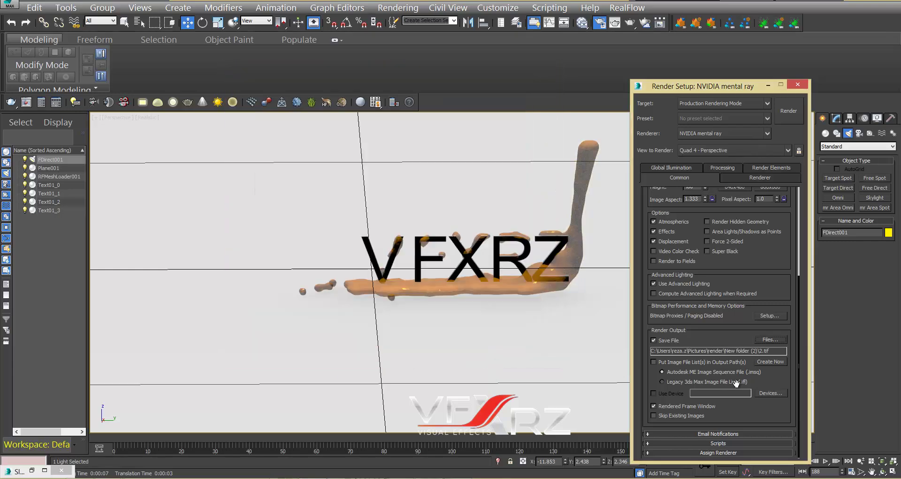
pyautogui.click(786, 114)
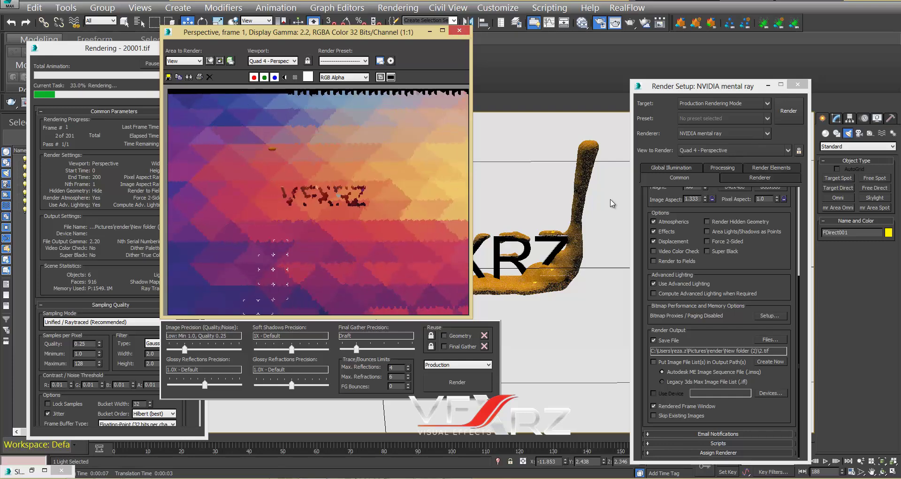
pyautogui.click(458, 30)
pyautogui.click(198, 46)
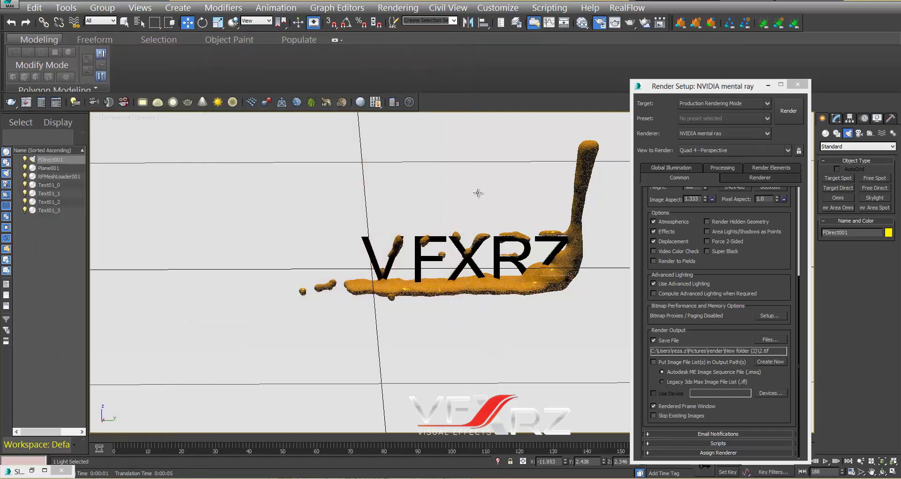
# Render the frame sequence with a closer framing of the text and honey, overwriting the existing TIF files
pyautogui.moveTo(682, 94); pyautogui.dragTo(797, 156)
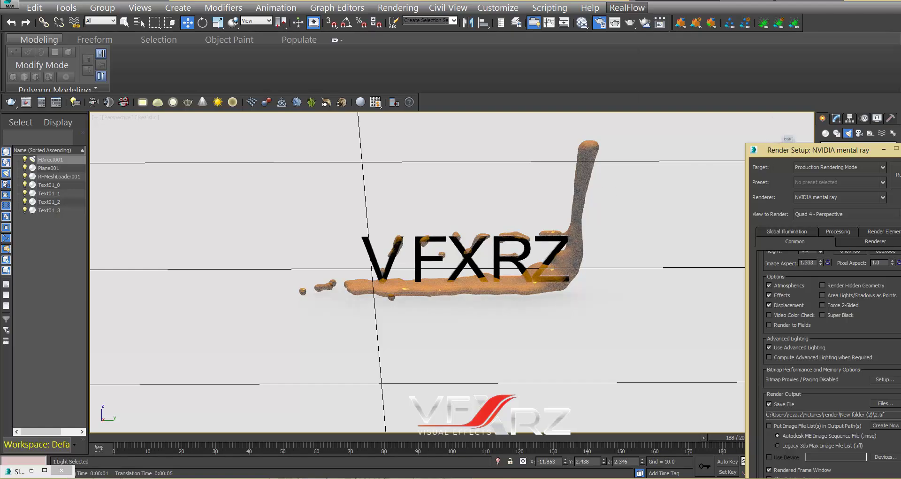
pyautogui.click(620, 115)
pyautogui.scroll(5, 589, 211)
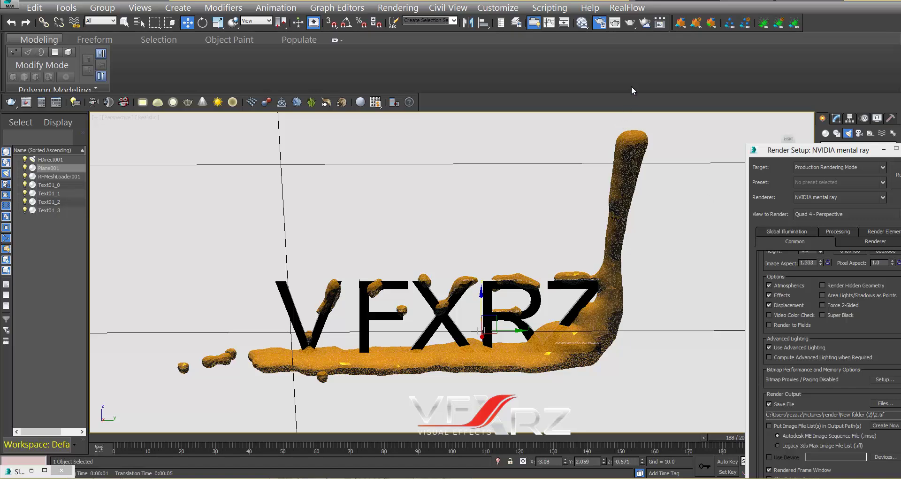
pyautogui.click(615, 25)
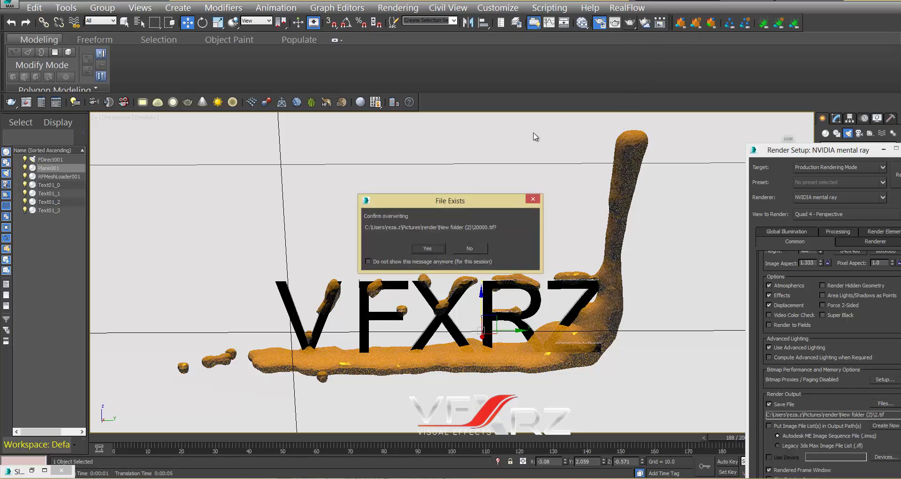
pyautogui.click(471, 248)
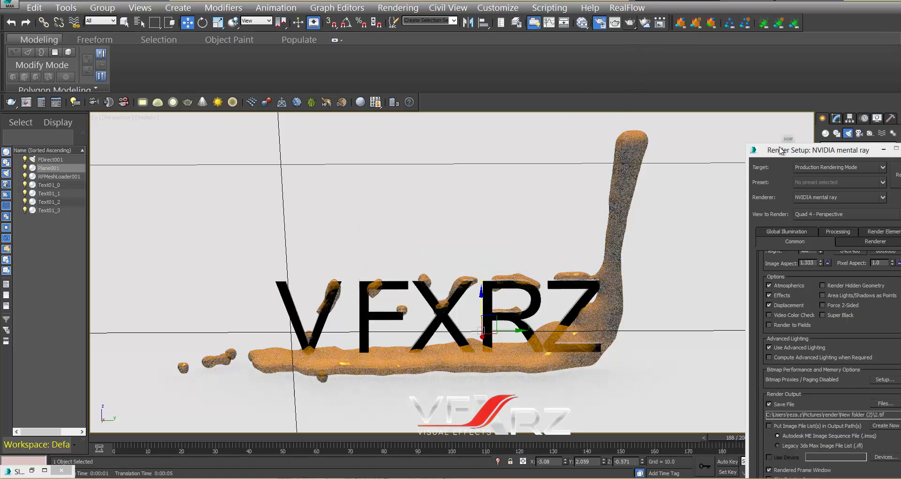
pyautogui.moveTo(780, 150); pyautogui.dragTo(672, 61)
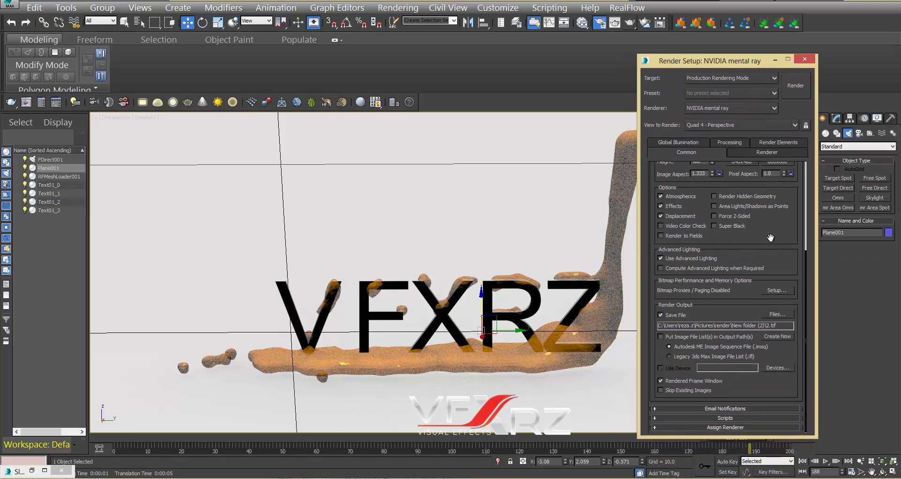
pyautogui.click(795, 91)
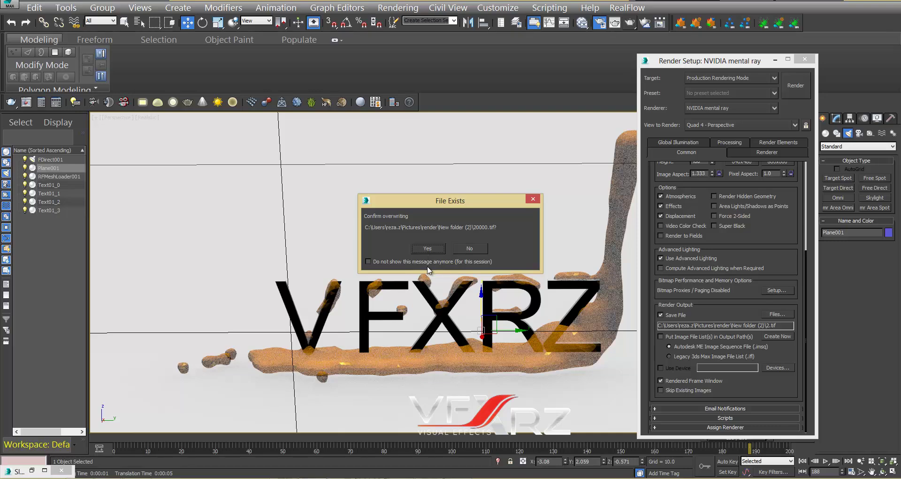
pyautogui.click(428, 249)
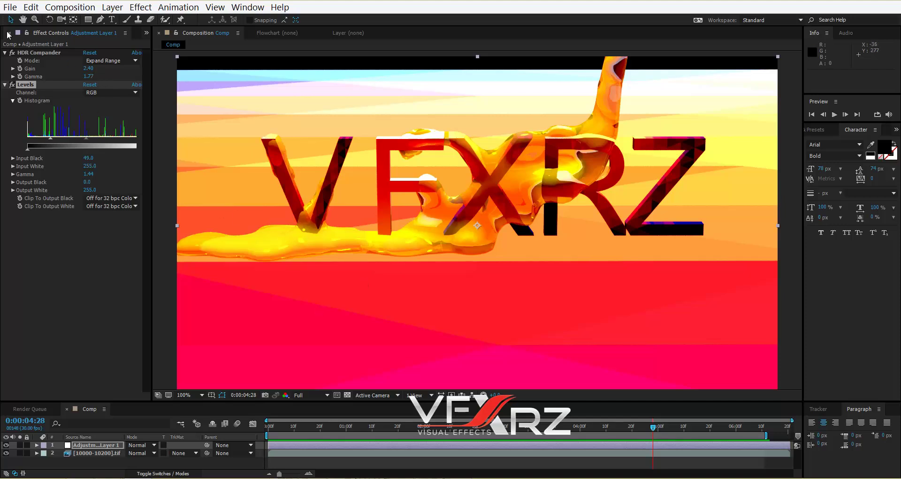
# In After Effects, create a new composition with the HDTV 1080 25 preset, 1920 x 1080 px at 25 frames per second
pyautogui.click(146, 32)
pyautogui.click(157, 43)
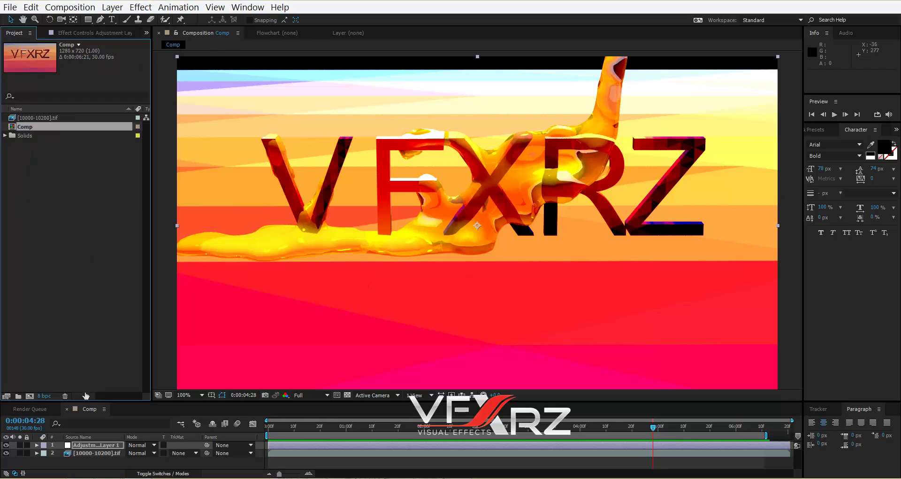
pyautogui.click(29, 395)
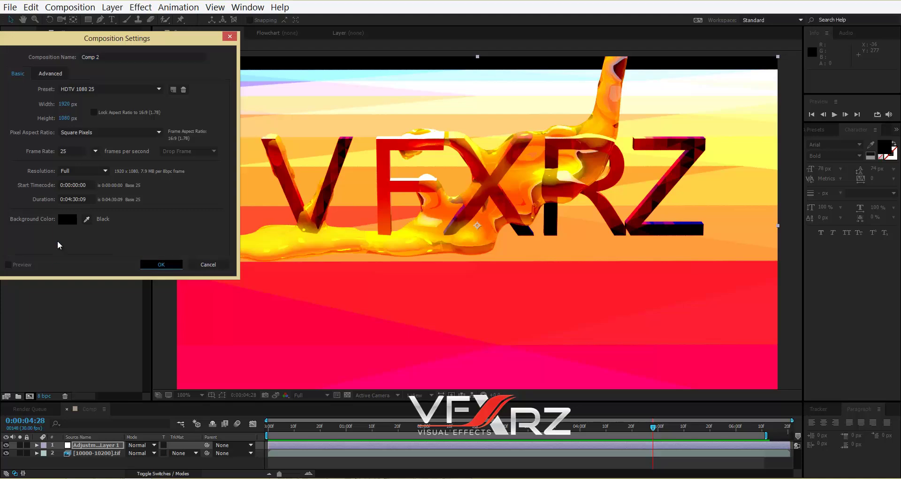
pyautogui.press('Return')
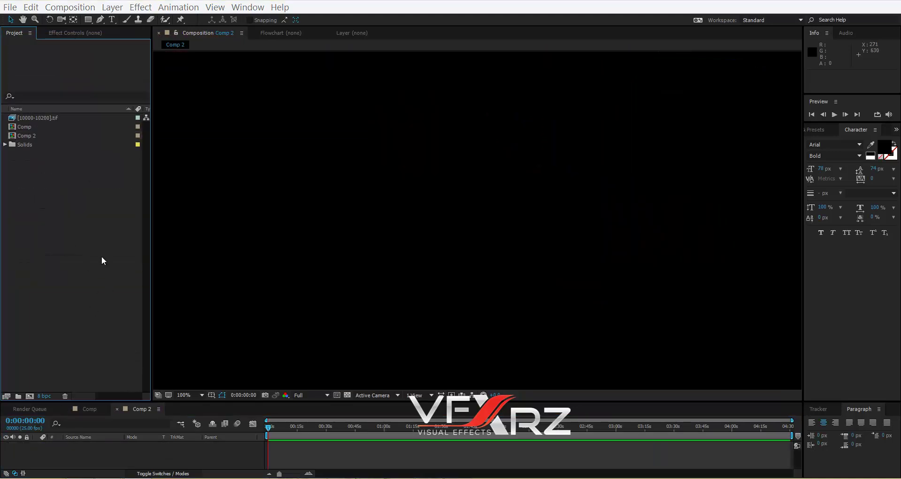
# Import the TIFF sequence starting with 20000.tif from render\New folder (2) and place it centred in Comp 2
pyautogui.doubleClick(103, 261)
pyautogui.click(191, 30)
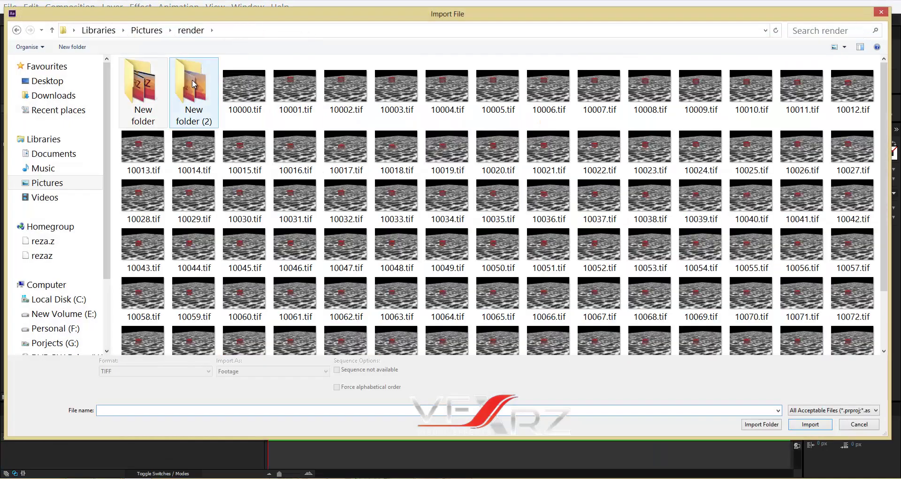
pyautogui.doubleClick(194, 84)
pyautogui.click(152, 104)
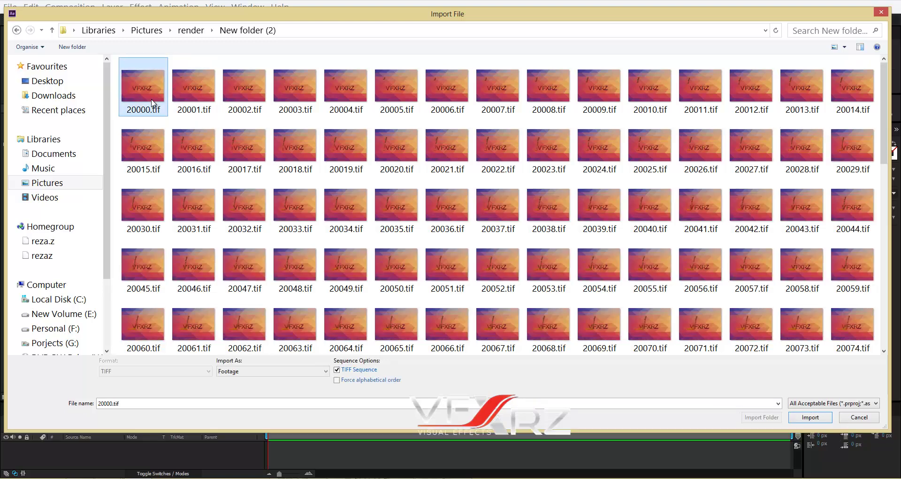
pyautogui.click(807, 419)
pyautogui.moveTo(36, 124); pyautogui.dragTo(449, 217)
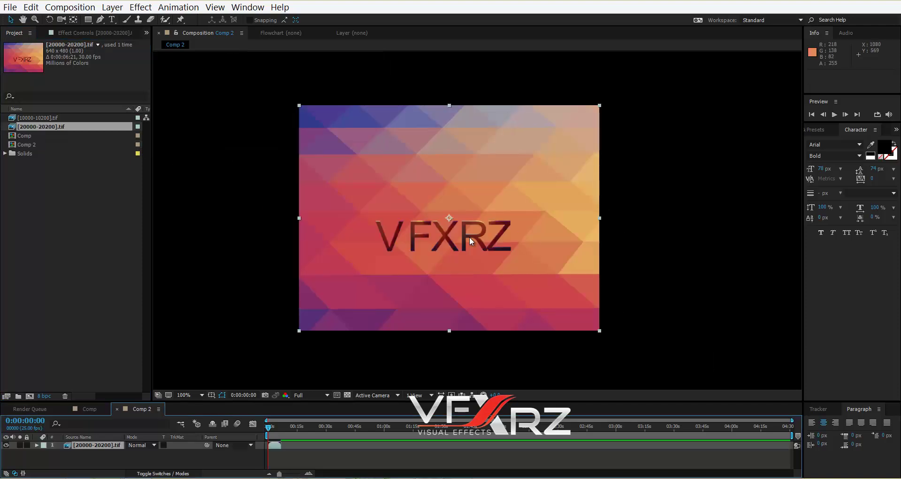
# End the work area at 0:00:06:14 and play the honey sequence from the first frame
pyautogui.click(282, 427)
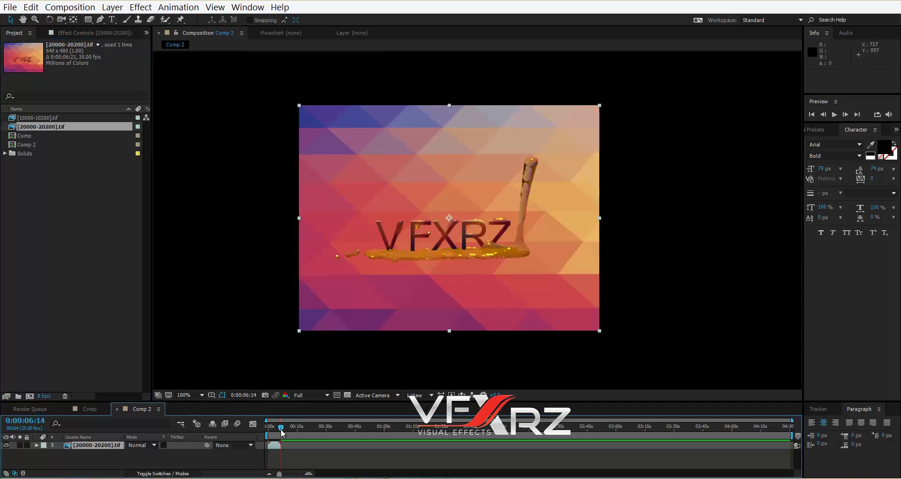
pyautogui.press('n')
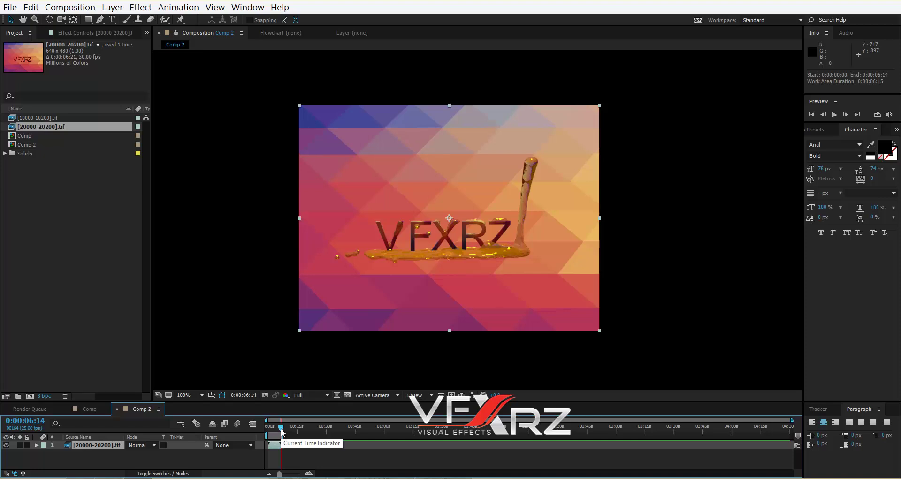
pyautogui.click(266, 427)
pyautogui.press('space')
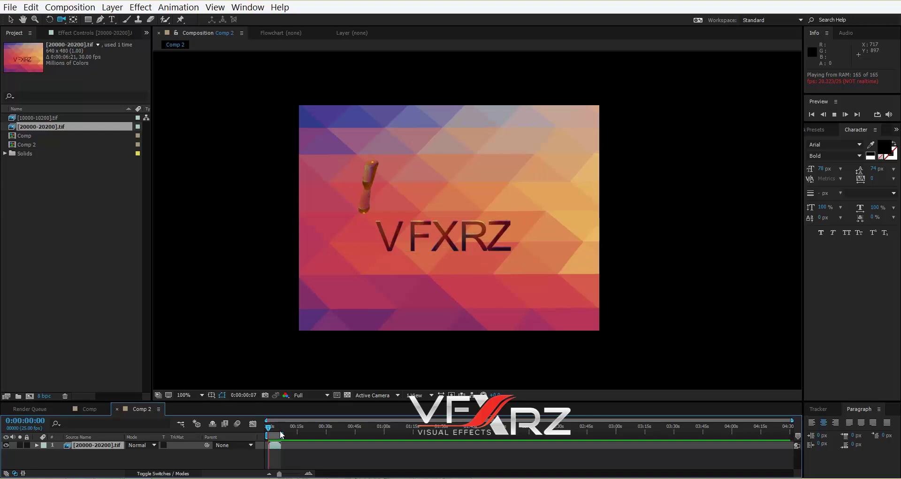
# At 0:00:05:03, apply the Levels effect to the honey footage layer with Input Black 37 and Gamma 0.99
pyautogui.click(278, 427)
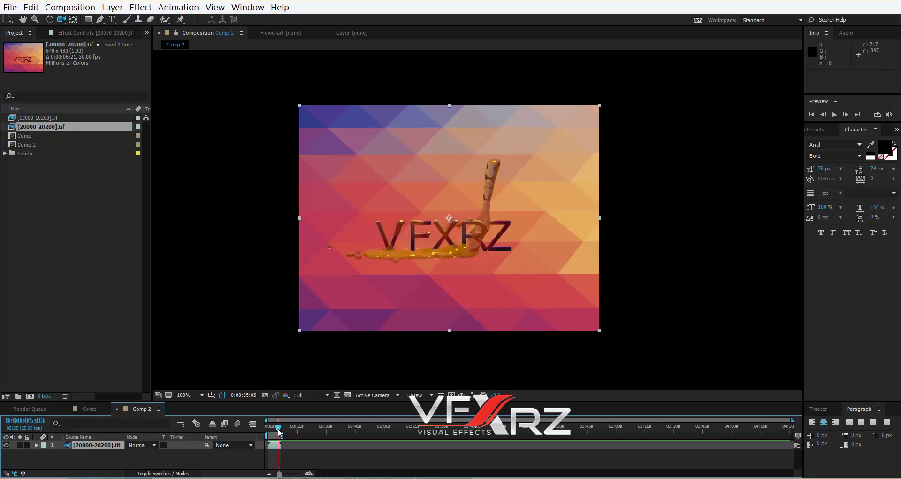
pyautogui.click(103, 445)
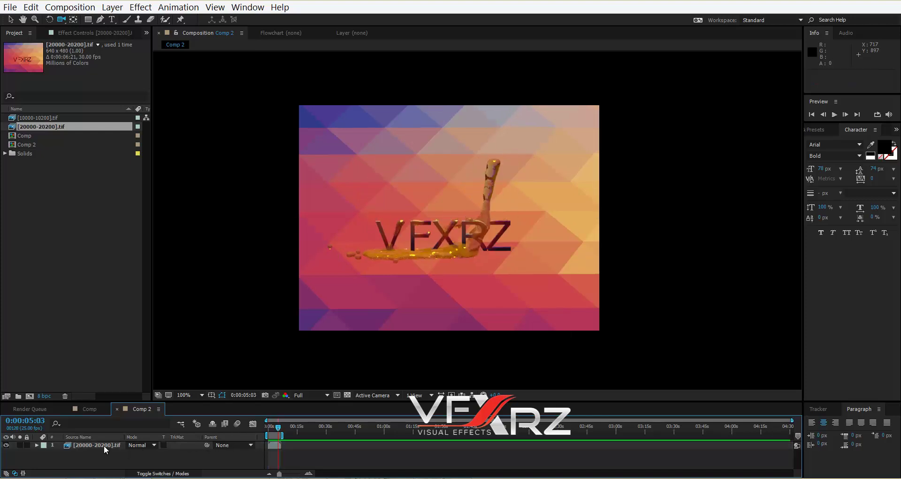
pyautogui.click(137, 8)
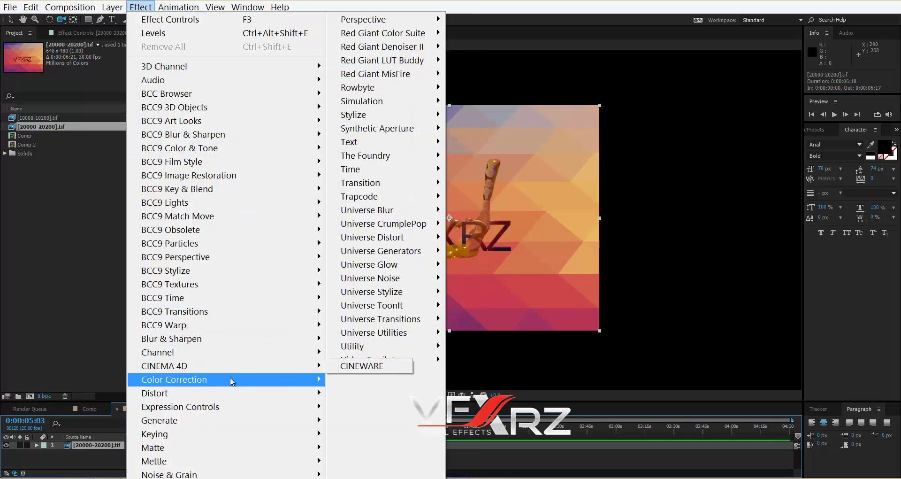
pyautogui.moveTo(237, 379)
pyautogui.click(357, 387)
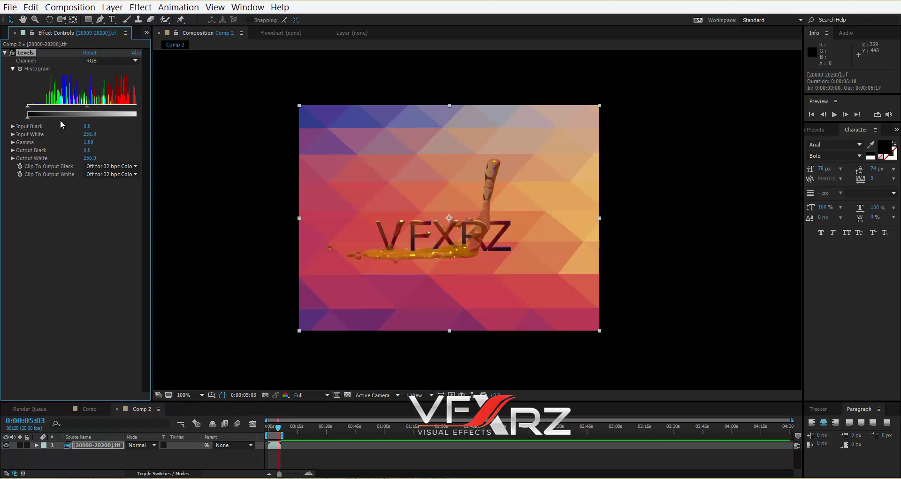
pyautogui.moveTo(73, 107); pyautogui.dragTo(100, 106)
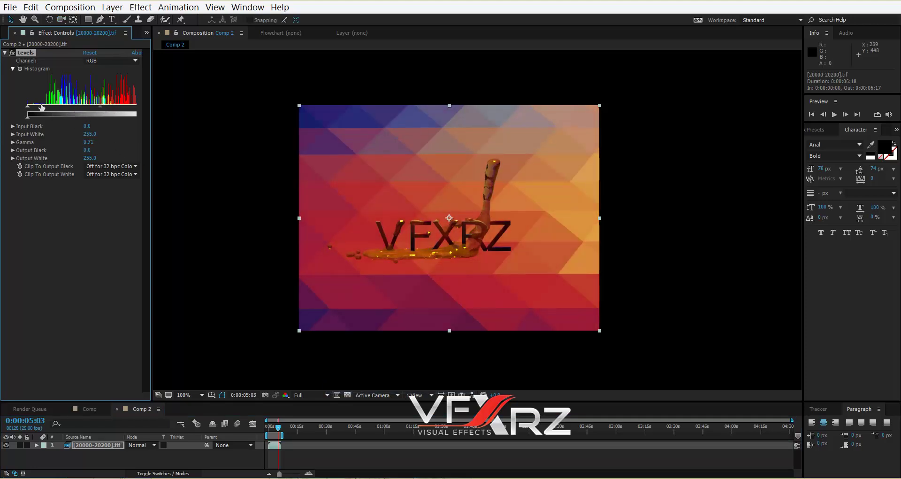
pyautogui.moveTo(32, 109); pyautogui.dragTo(50, 107)
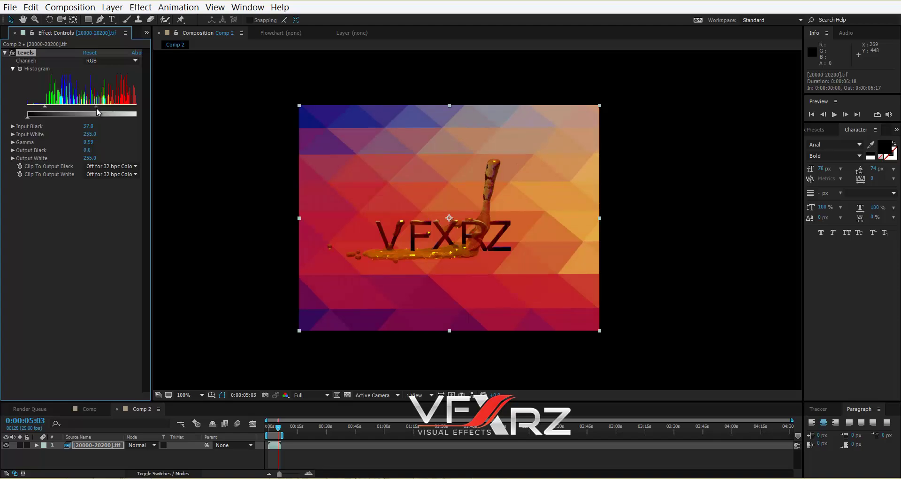
# Add the HDR Compander effect to the footage layer, using Expand Range mode with Gain 1.50 and Gamma 1.28
pyautogui.click(84, 446)
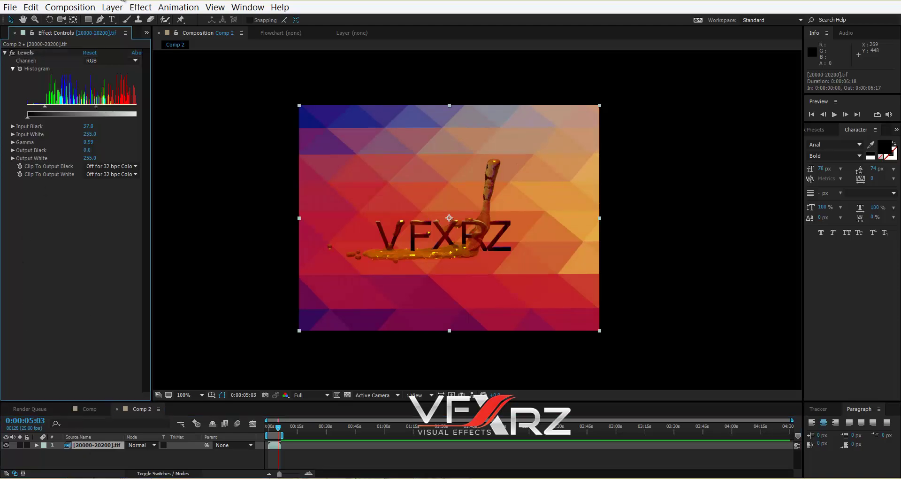
pyautogui.click(140, 6)
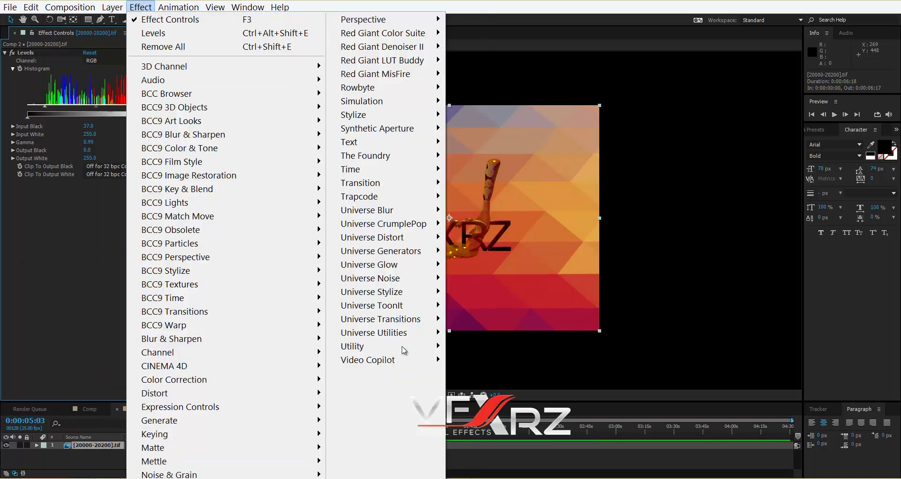
pyautogui.moveTo(390, 346)
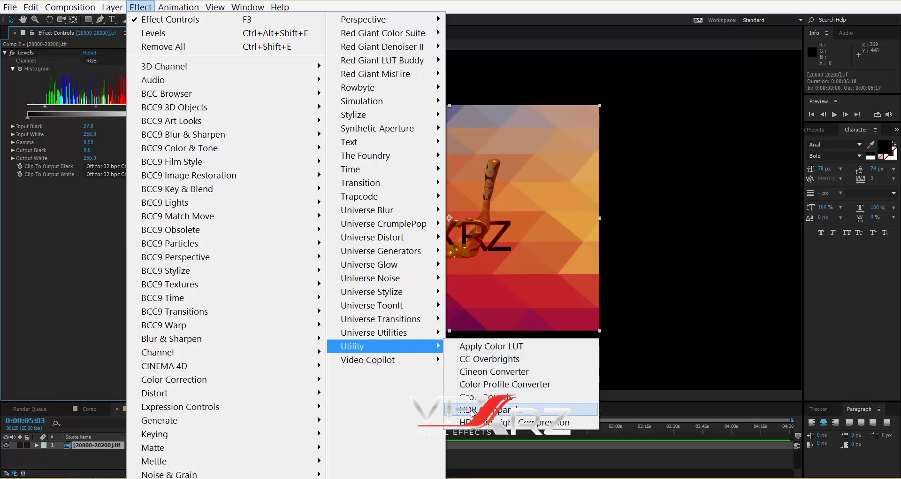
pyautogui.click(504, 410)
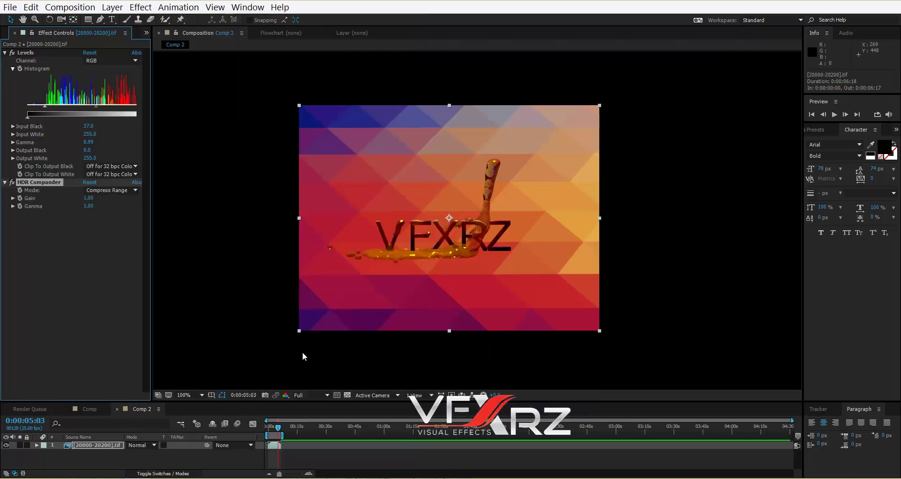
pyautogui.click(111, 191)
pyautogui.click(107, 213)
pyautogui.moveTo(95, 199)
pyautogui.mouseDown()
pyautogui.moveTo(124, 199)
pyautogui.moveTo(98, 205)
pyautogui.mouseUp()
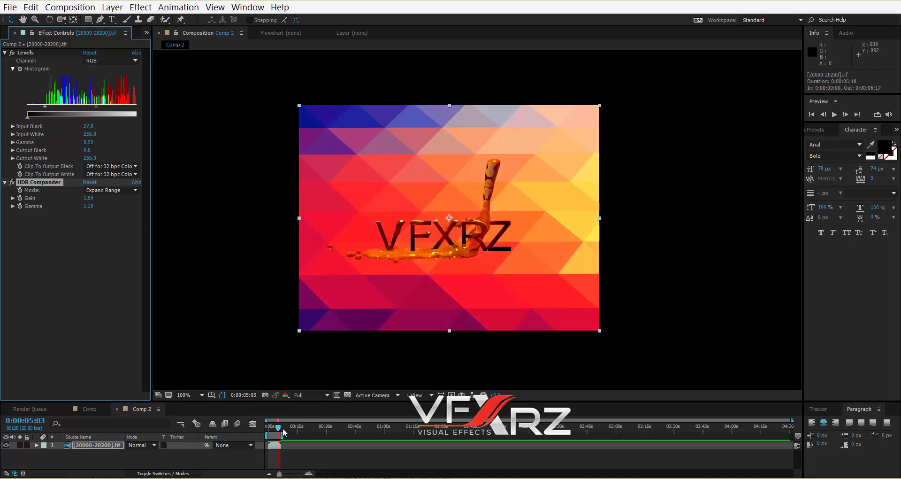
# Play the color-corrected sequence from the start and scrub through it to examine the honey pouring over the text
pyautogui.moveTo(279, 428); pyautogui.dragTo(260, 426)
pyautogui.press('.')
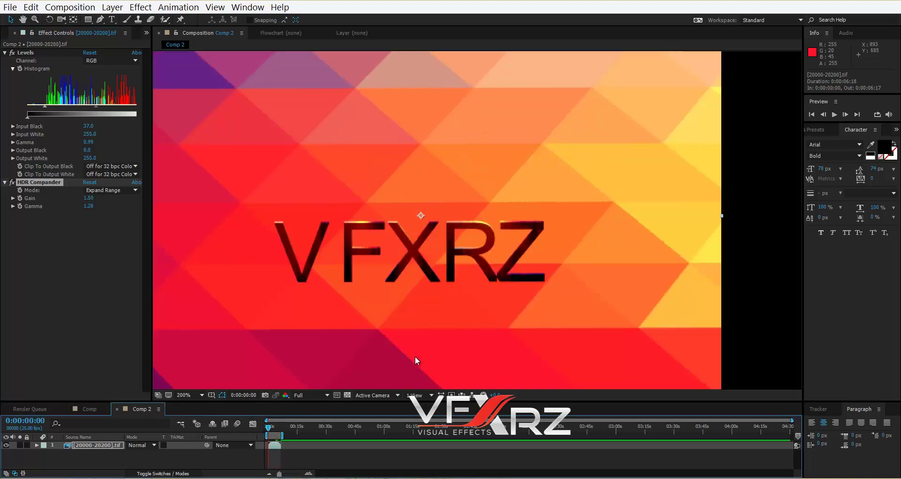
pyautogui.press(',')
pyautogui.press('space')
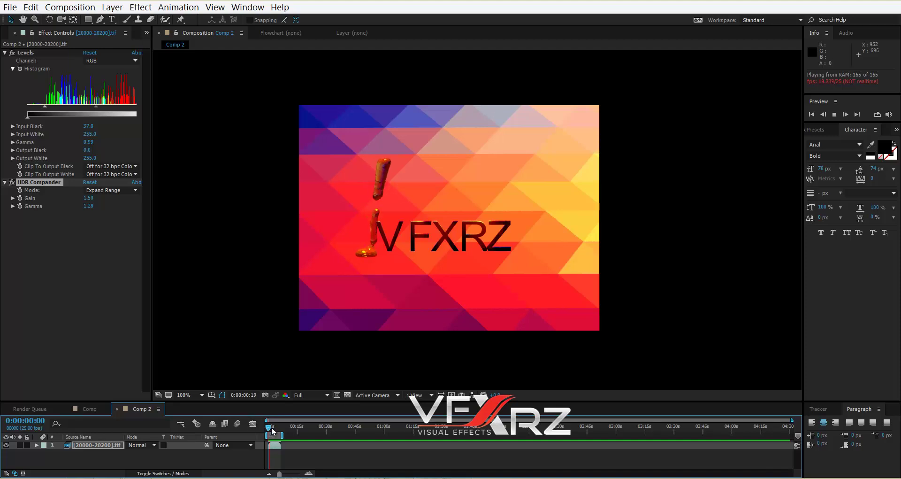
pyautogui.moveTo(272, 426); pyautogui.dragTo(275, 426)
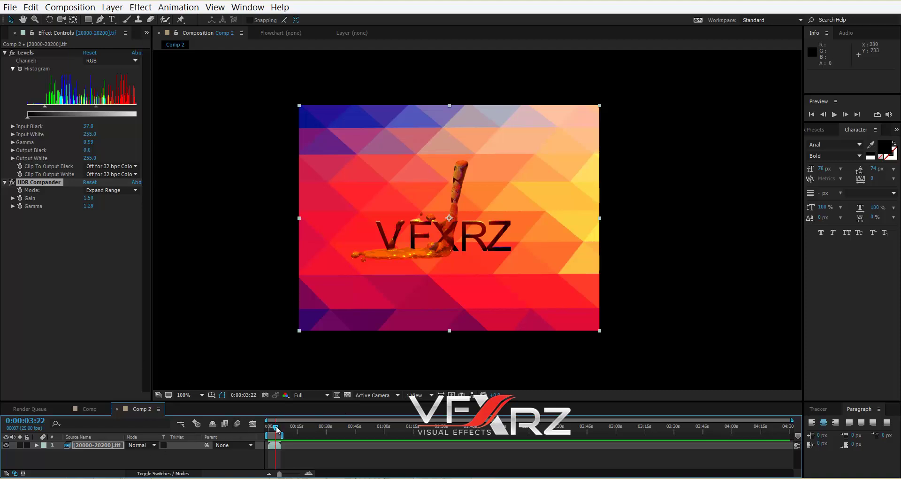
pyautogui.moveTo(277, 430); pyautogui.dragTo(271, 434)
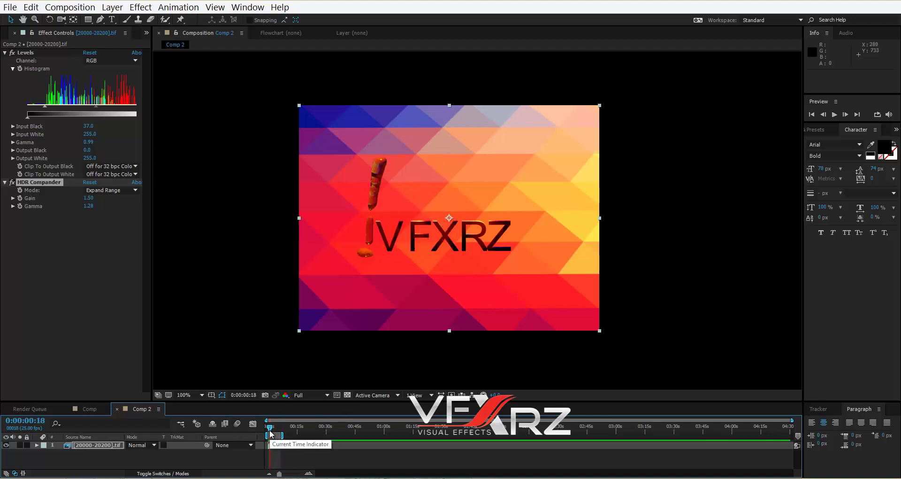